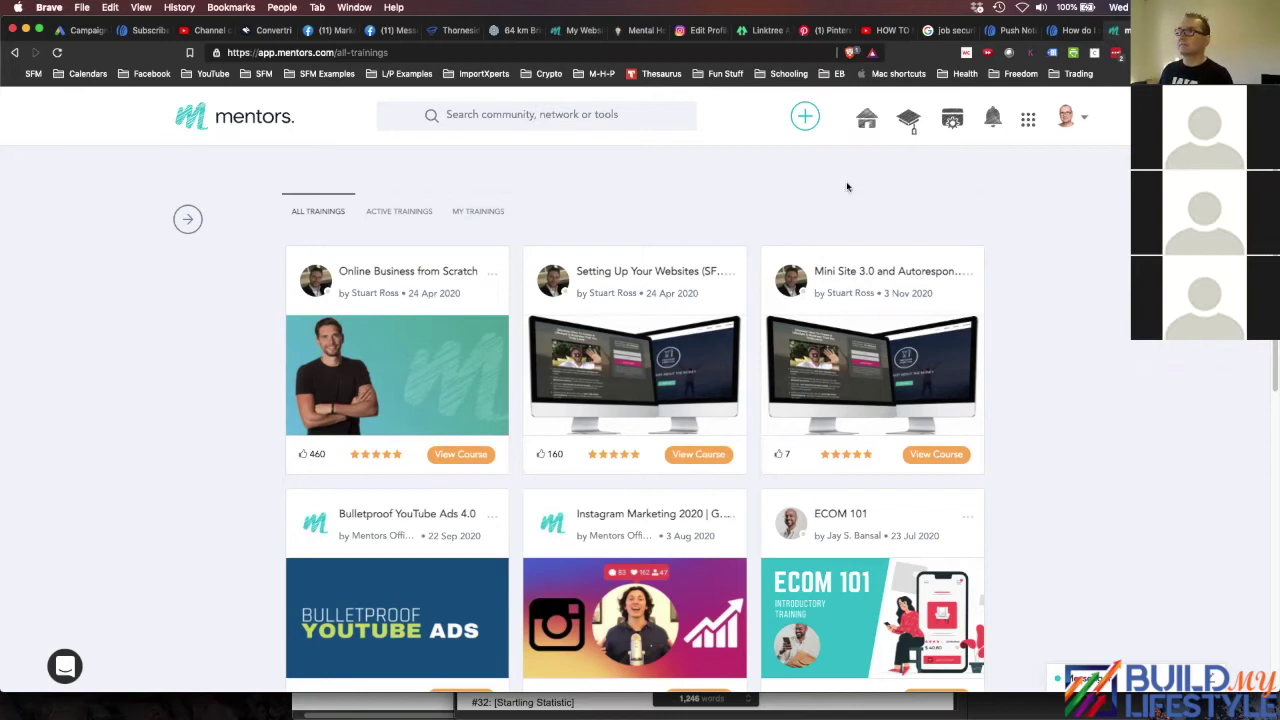
click(950, 127)
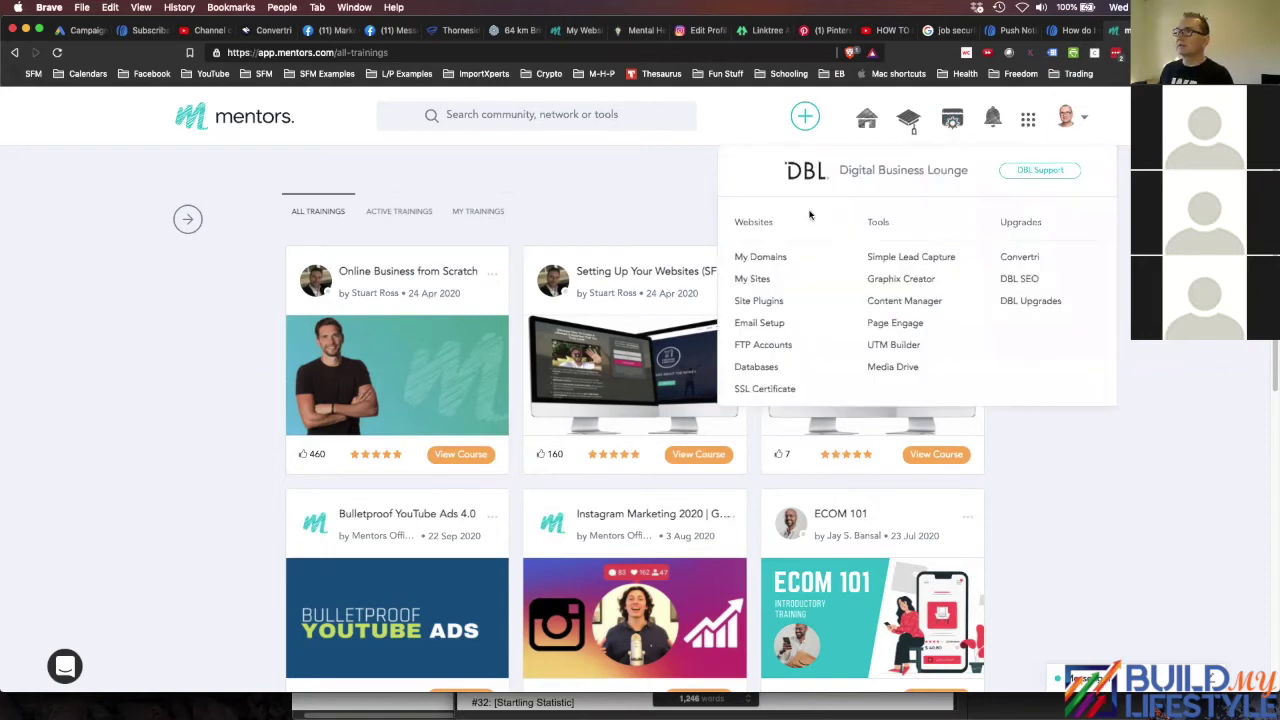
click(950, 121)
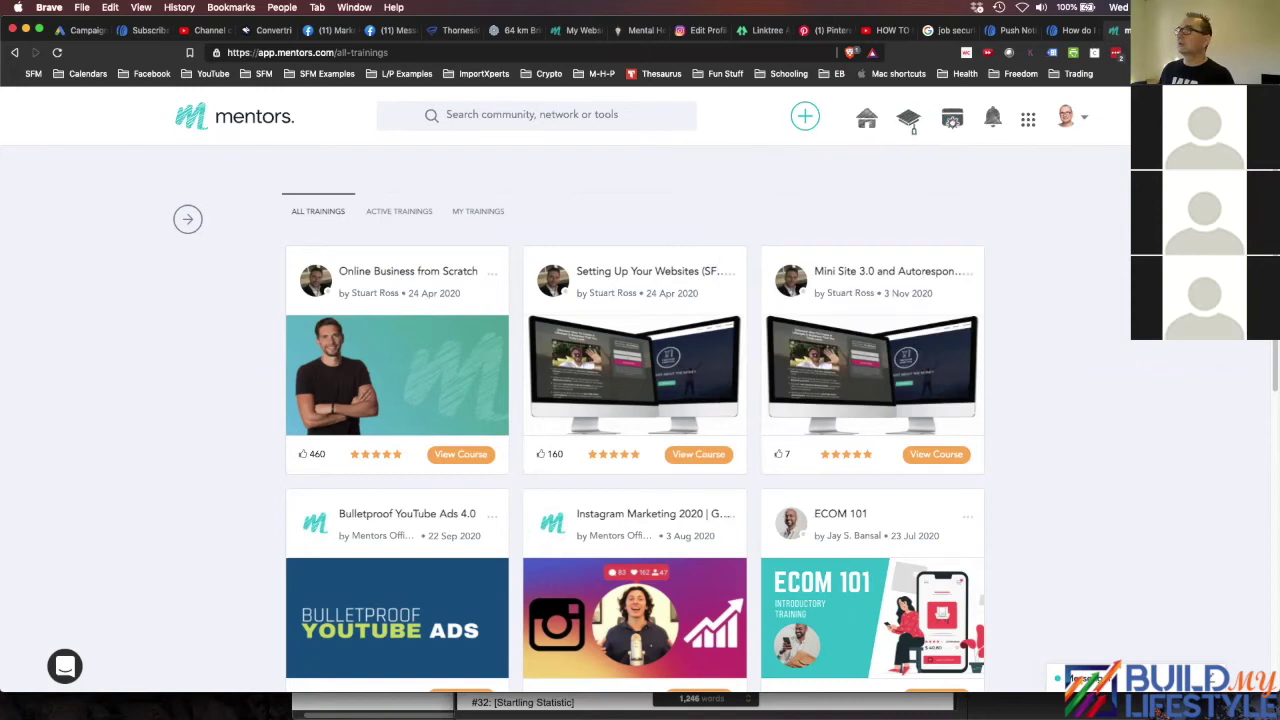
- Switch to the My Home School Project WordPress dashboard, create a new blog post and dismiss the block editor welcome guide
click(1190, 30)
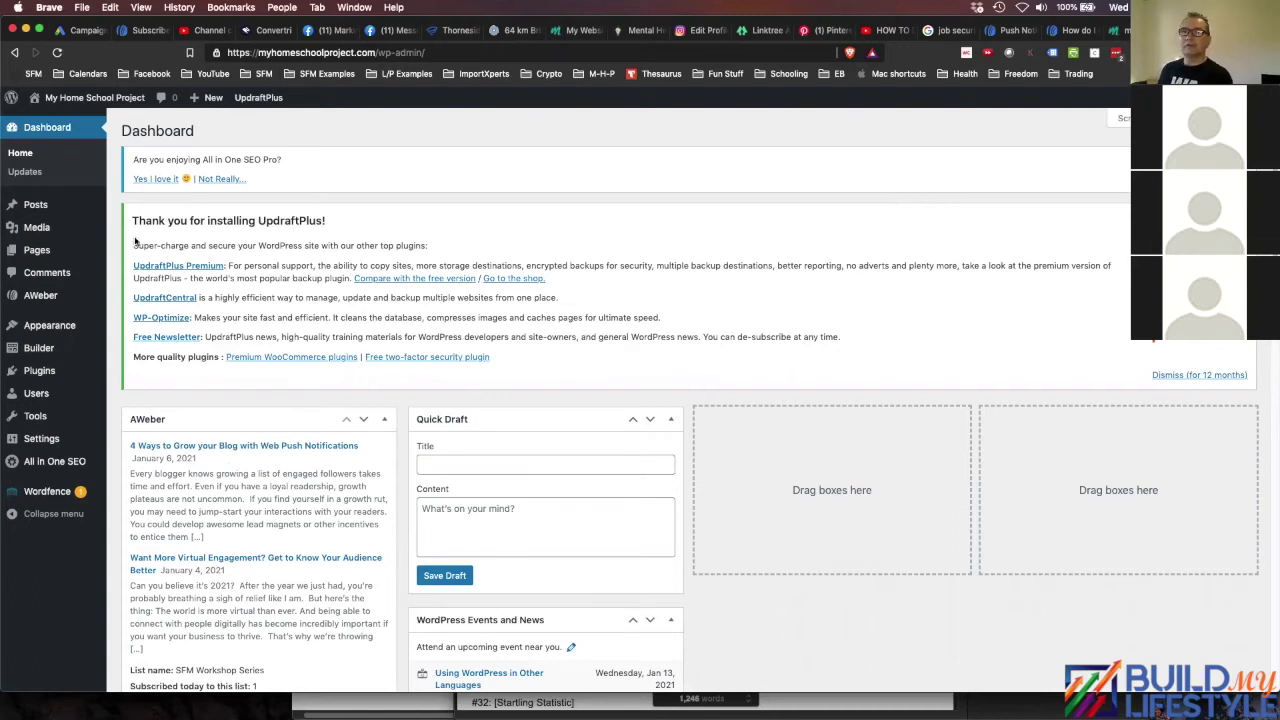
mouse_move(41, 258)
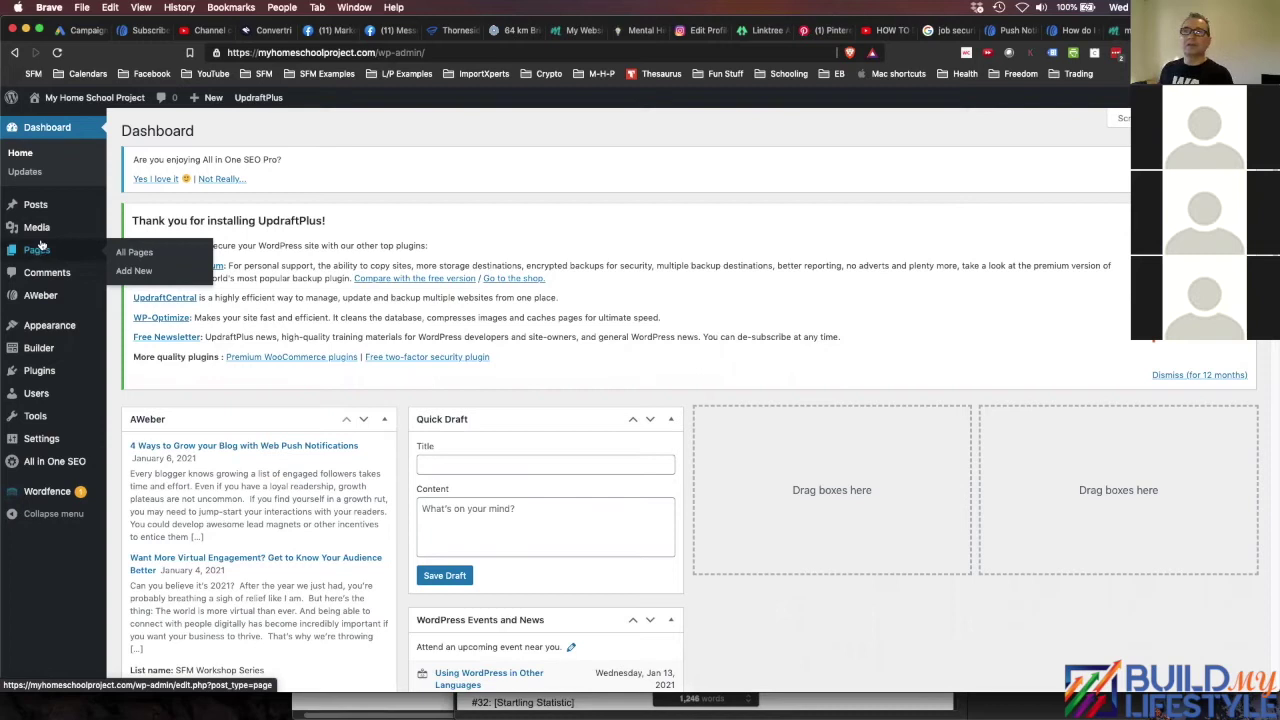
mouse_move(42, 216)
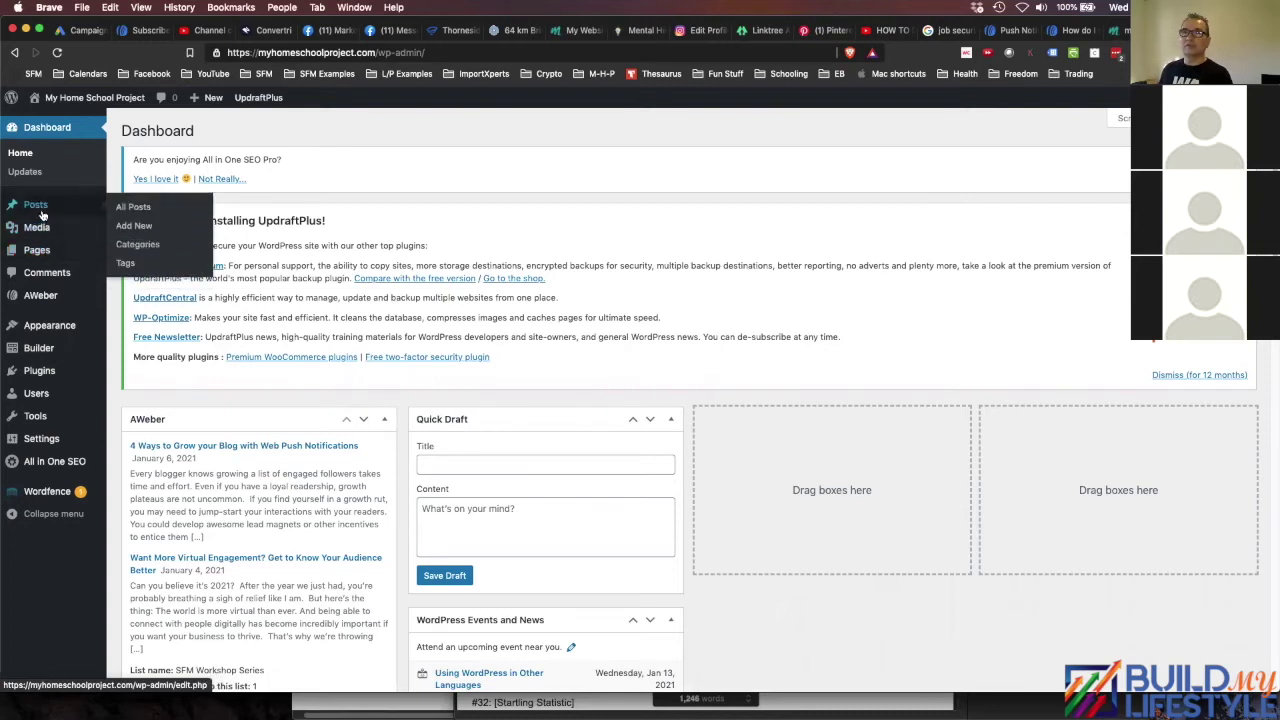
click(118, 230)
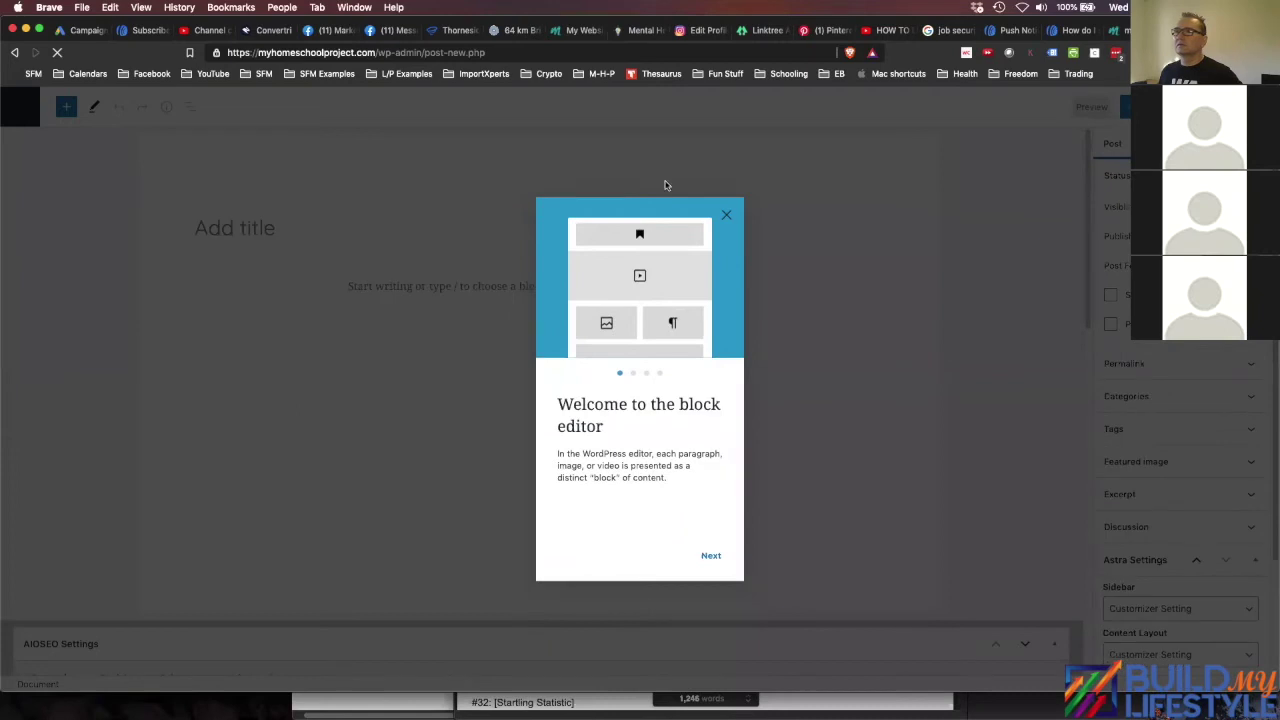
click(728, 215)
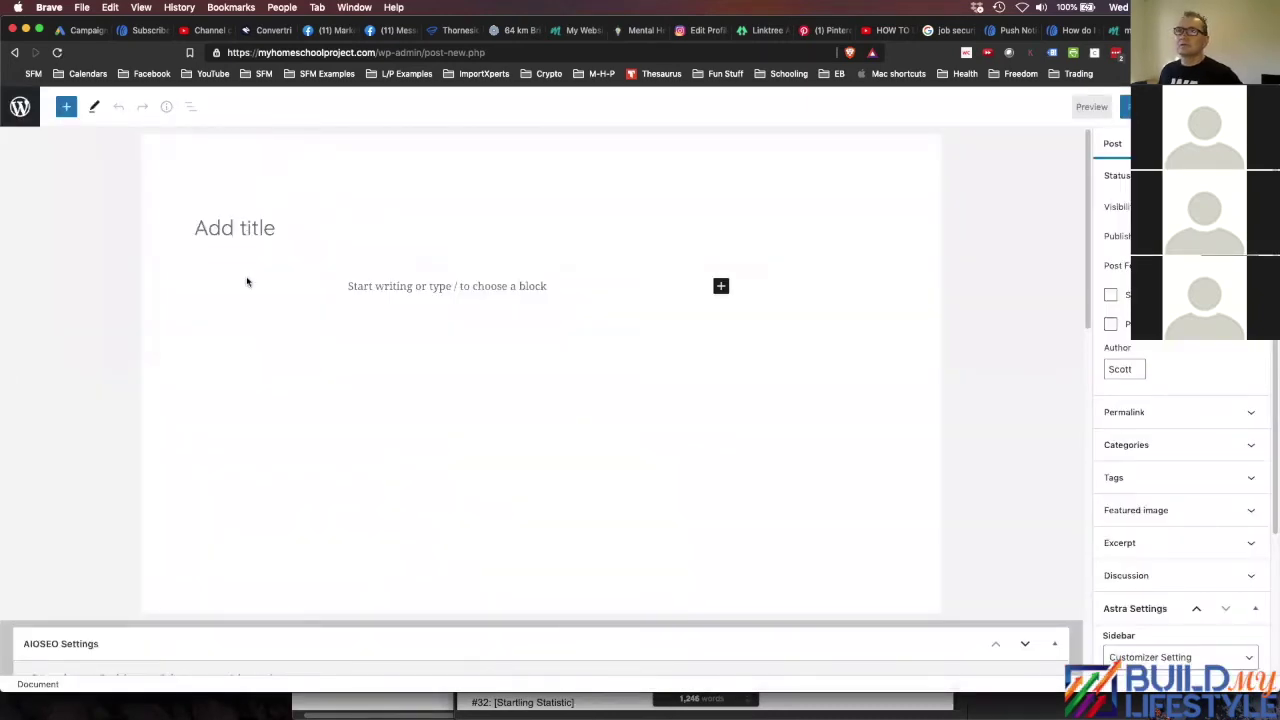
- Title the post "How An Online Business Gives You Your Best Life"
click(273, 229)
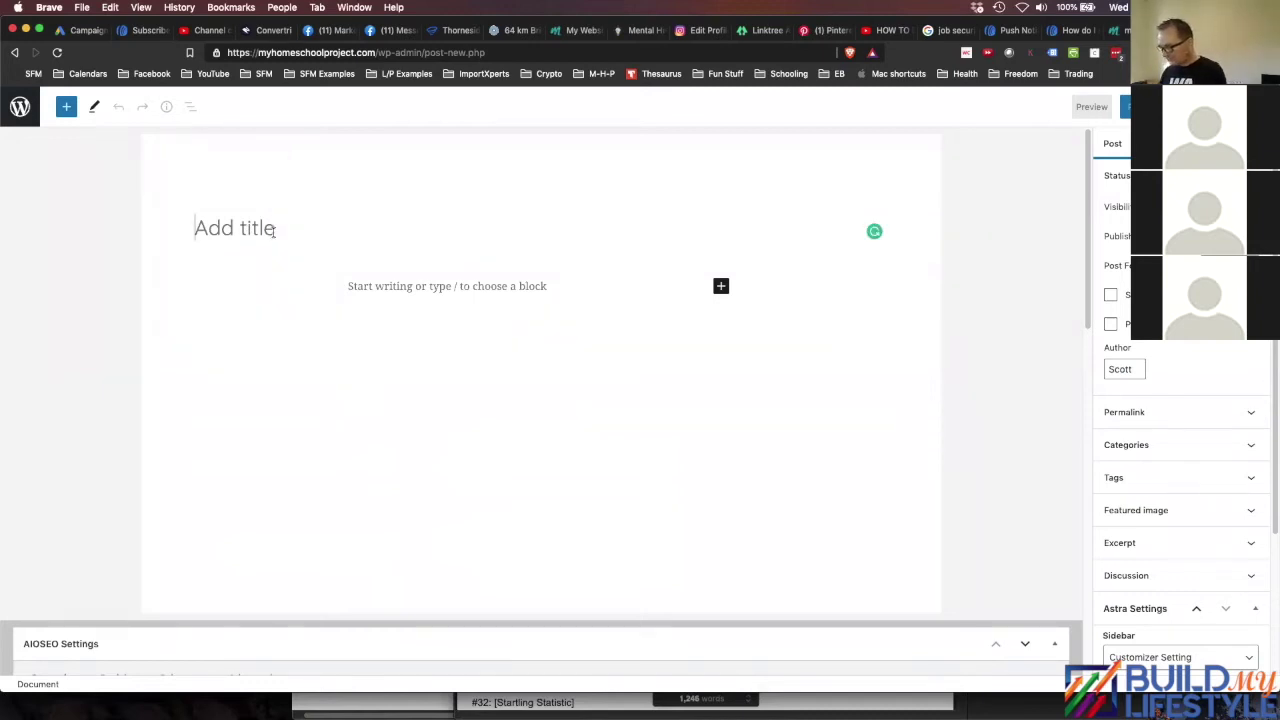
text(Ho)
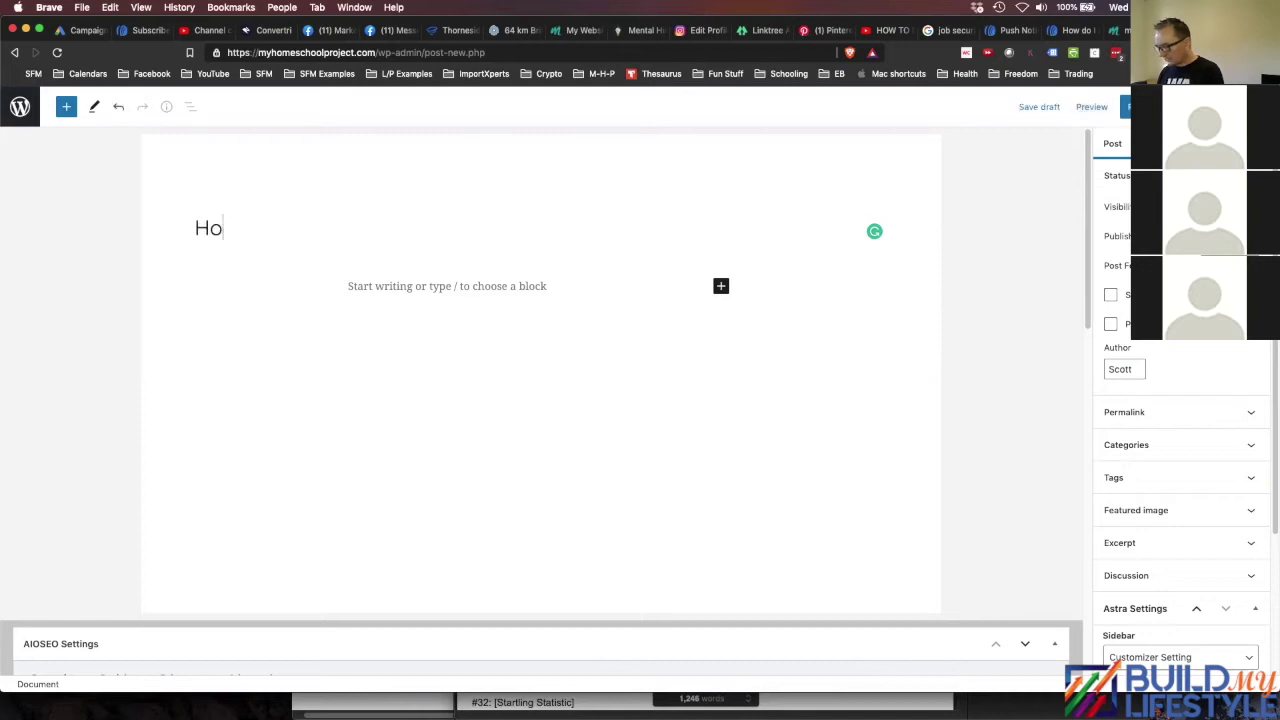
text(w)
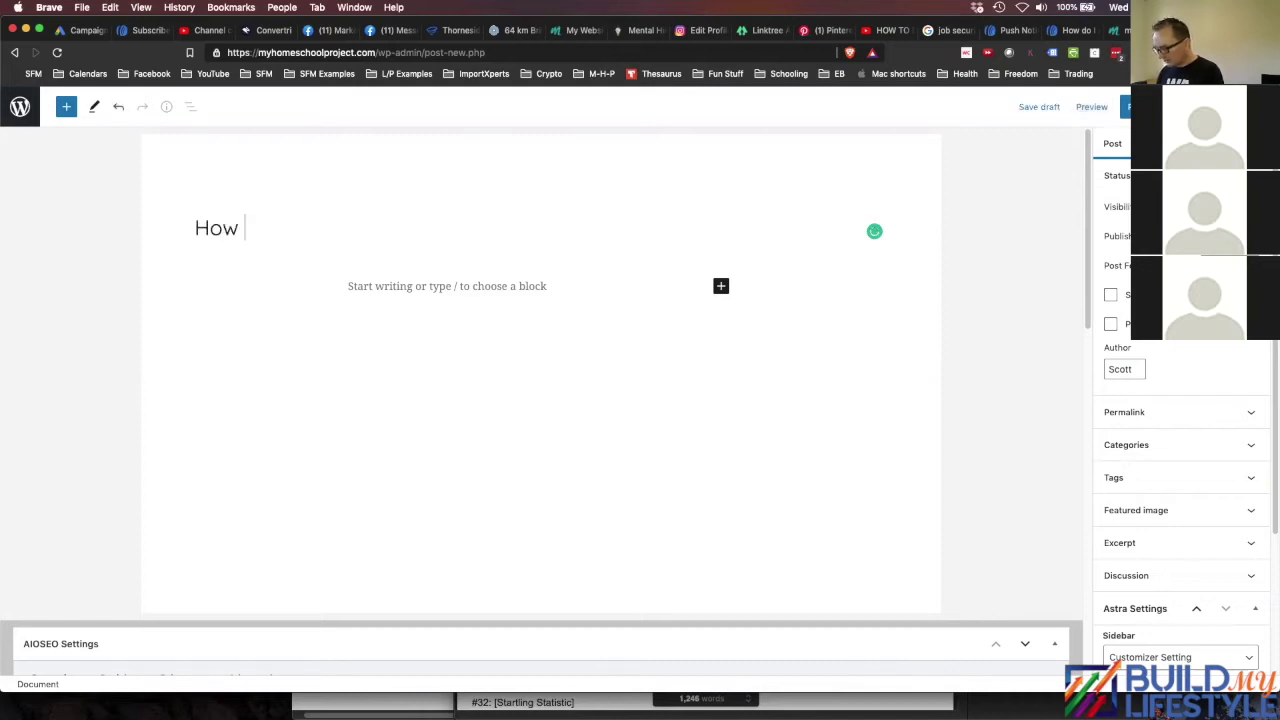
text( An Onl)
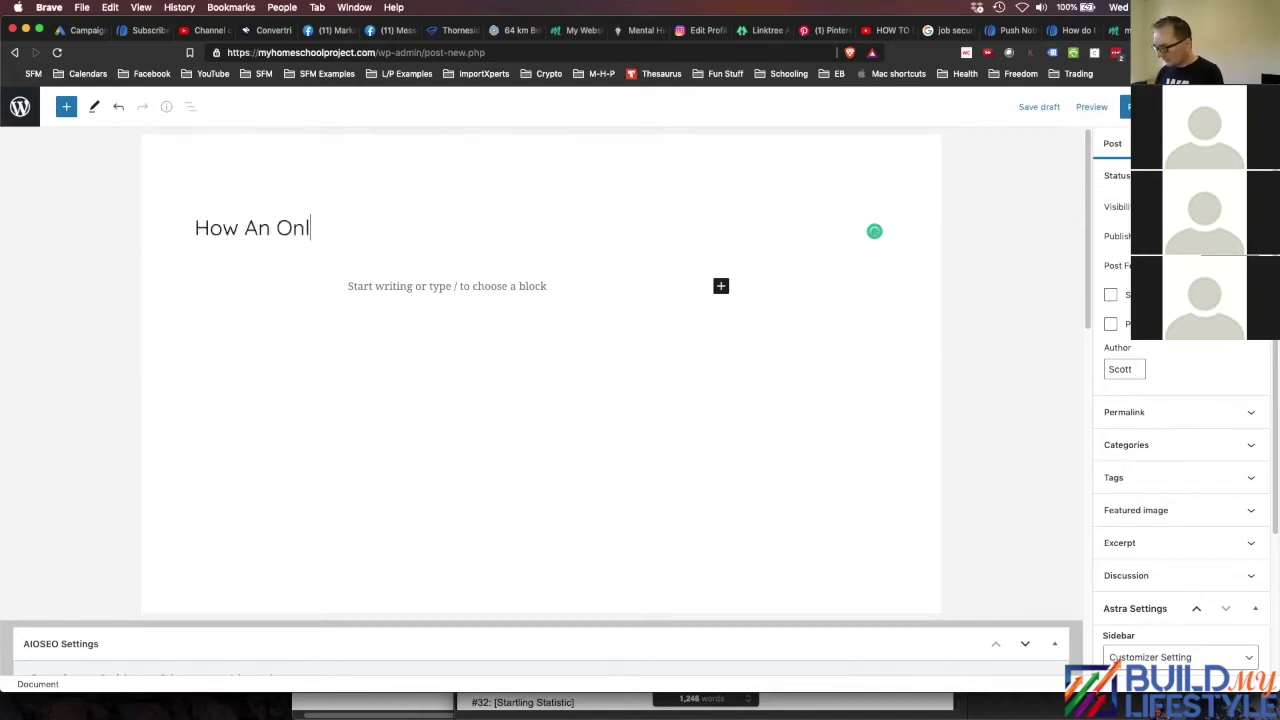
text(ine Busi)
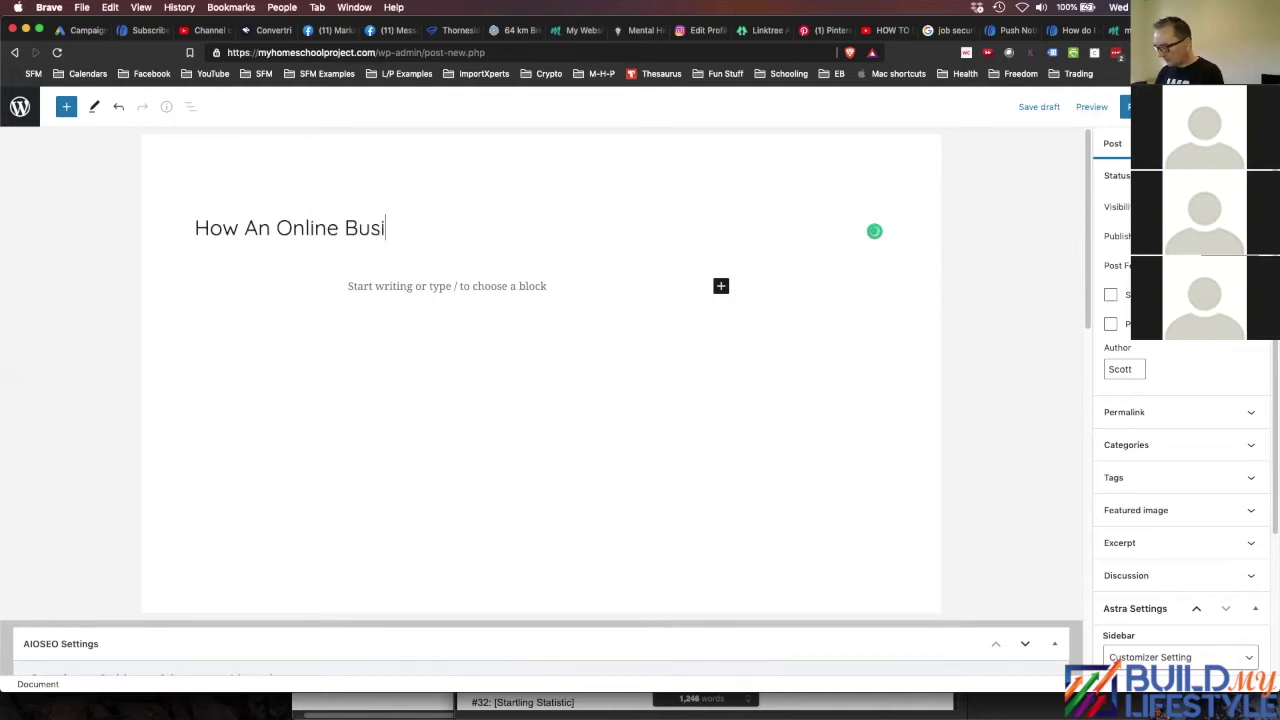
text(ness )
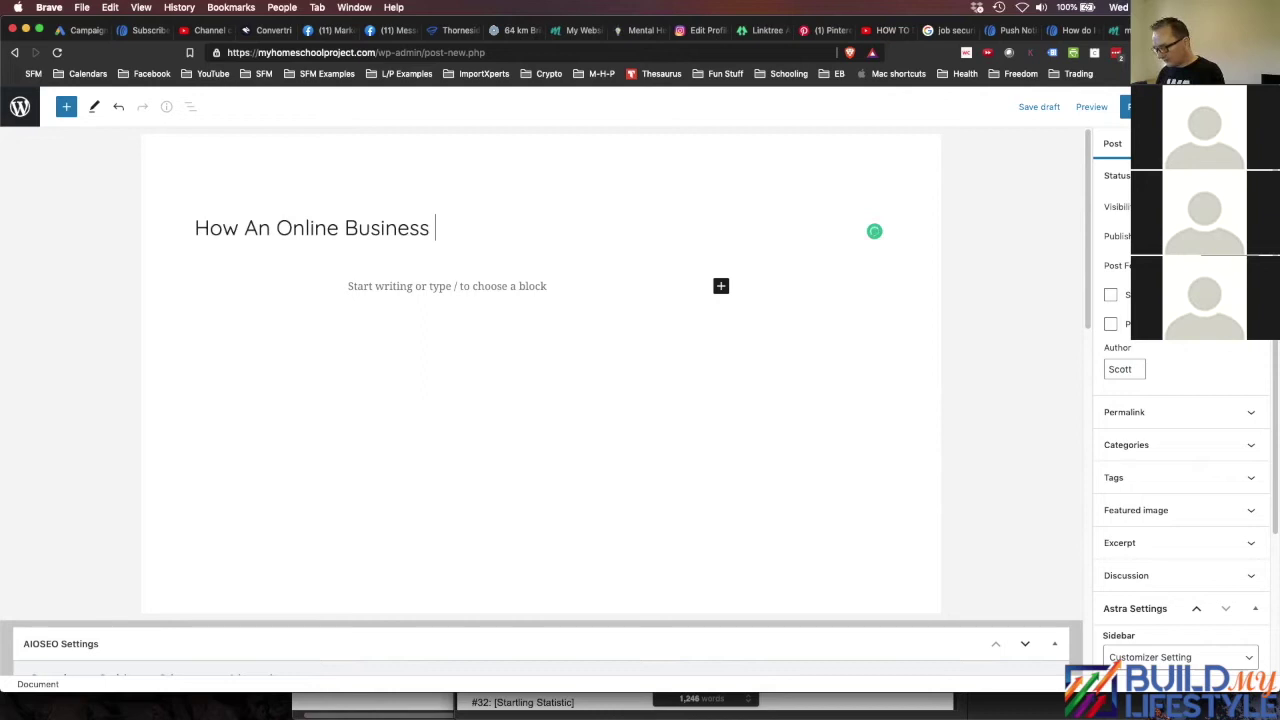
text(Gives )
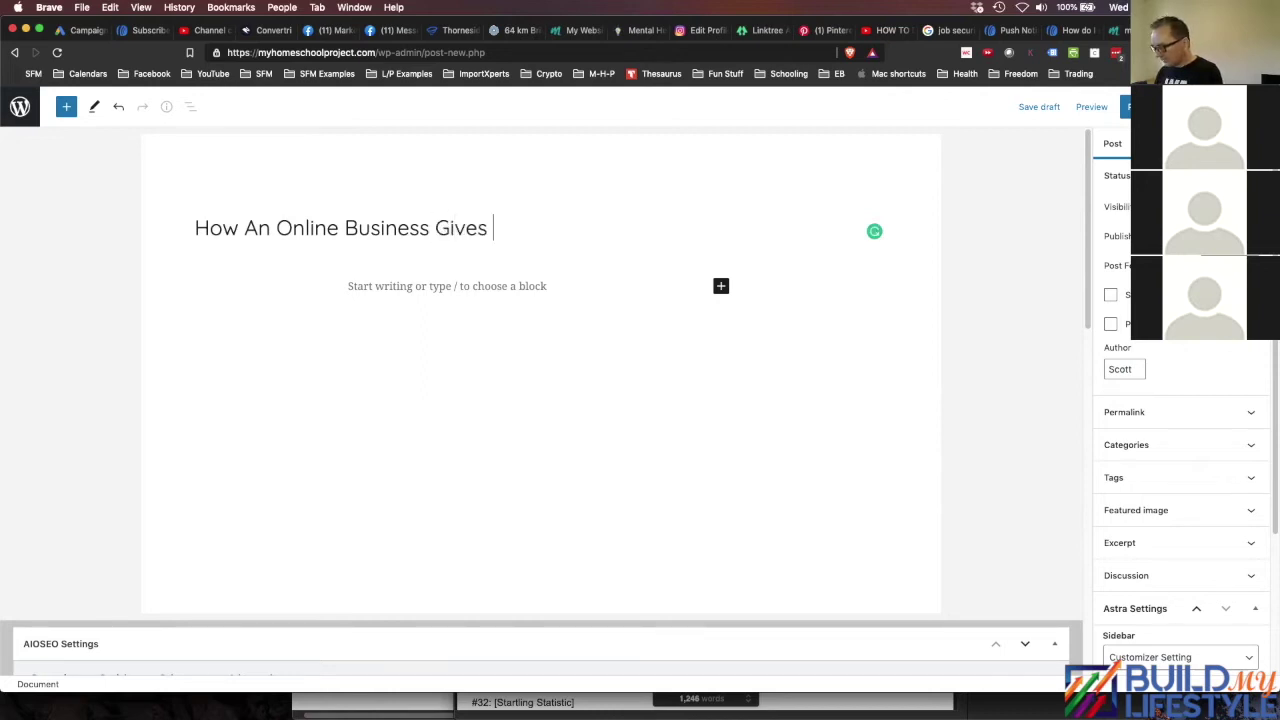
text(You Your Best Life)
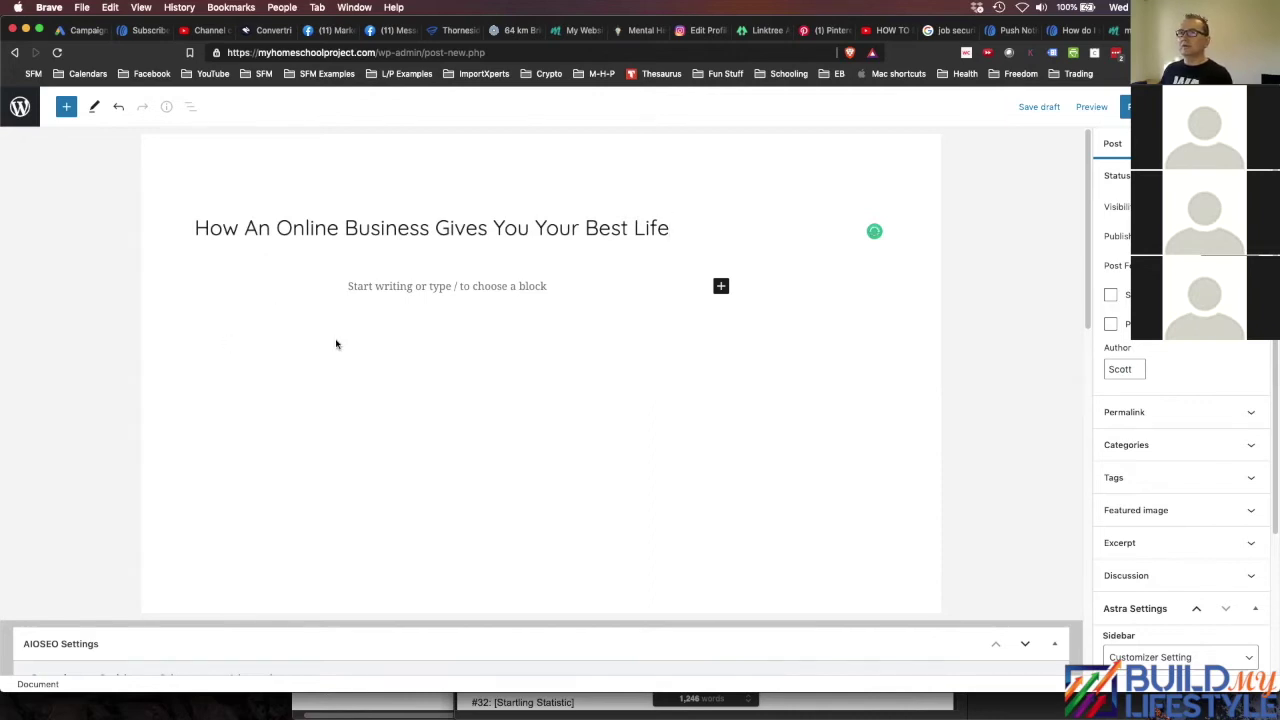
- Write the first body paragraph under the title as "Problem: what is their problem?"
click(378, 284)
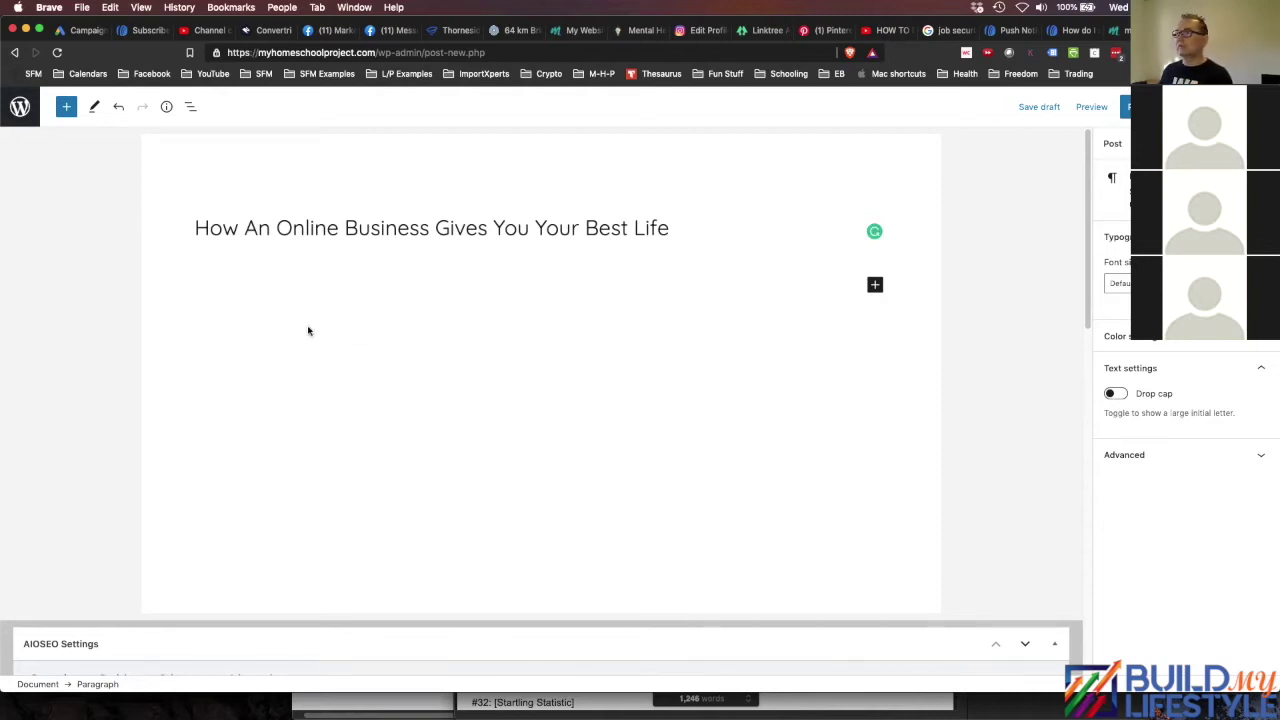
scroll(663, 344, down, 2)
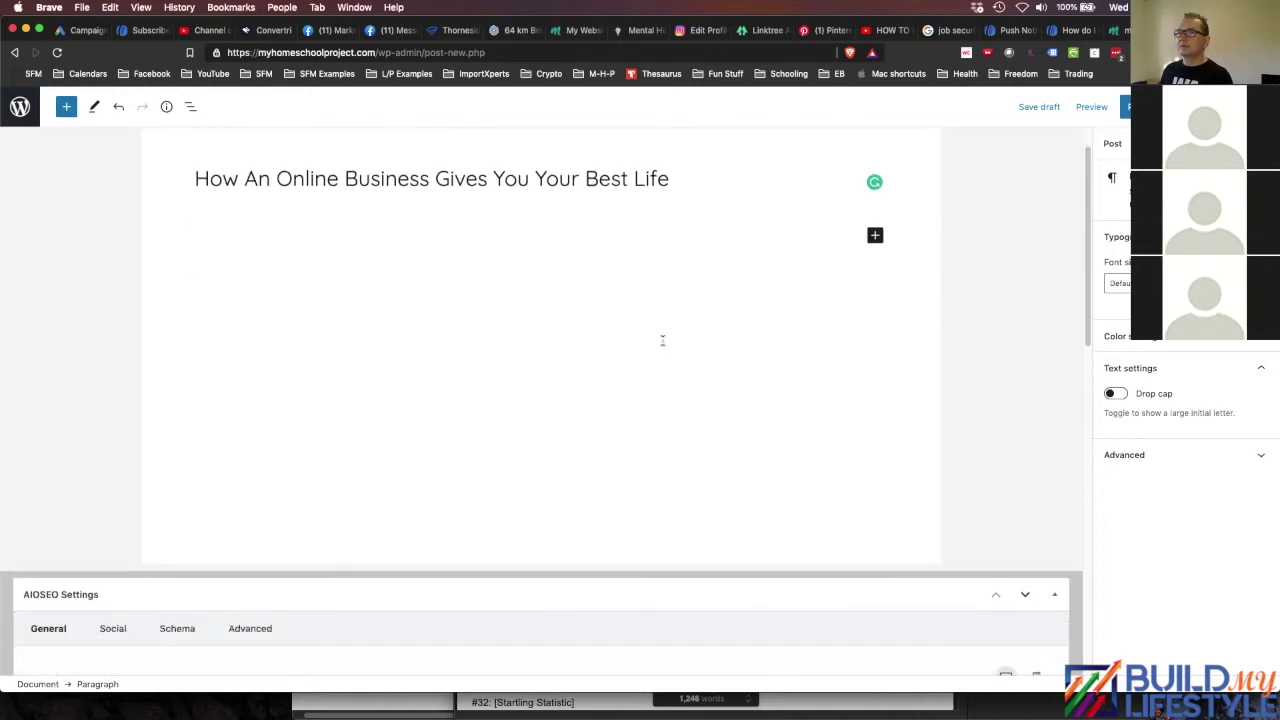
scroll(589, 364, up, 2)
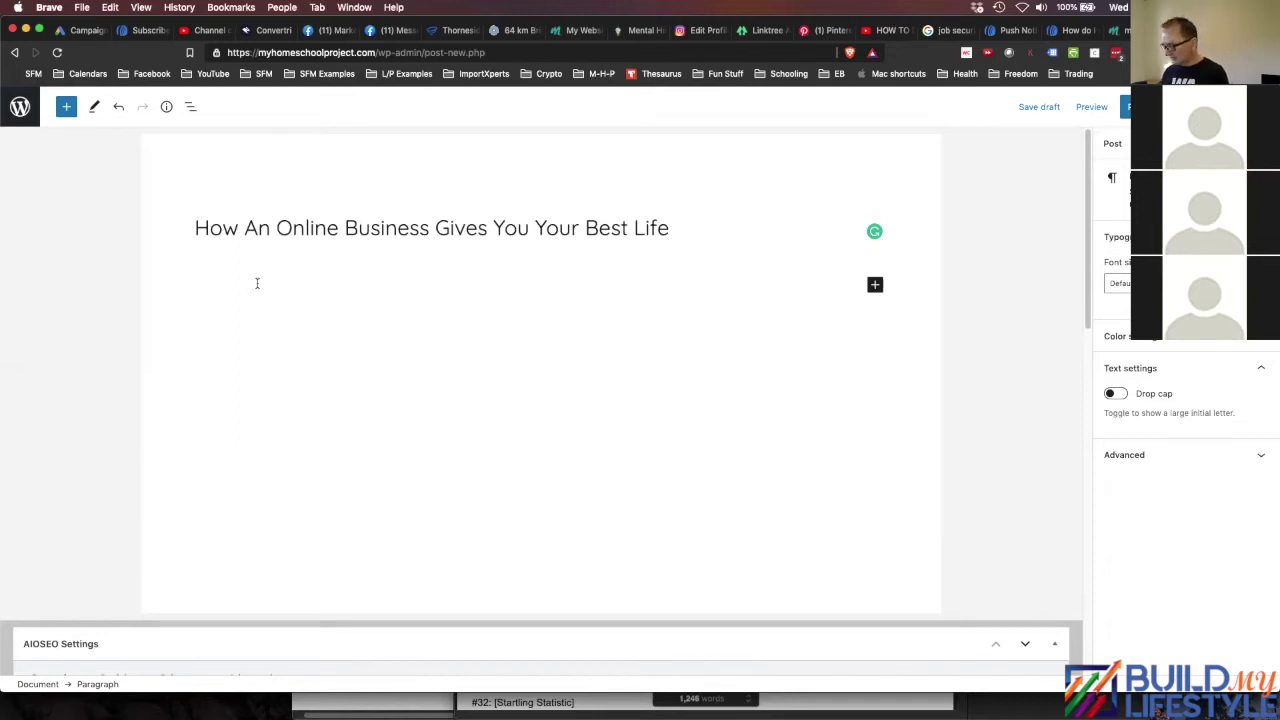
text(Problem)
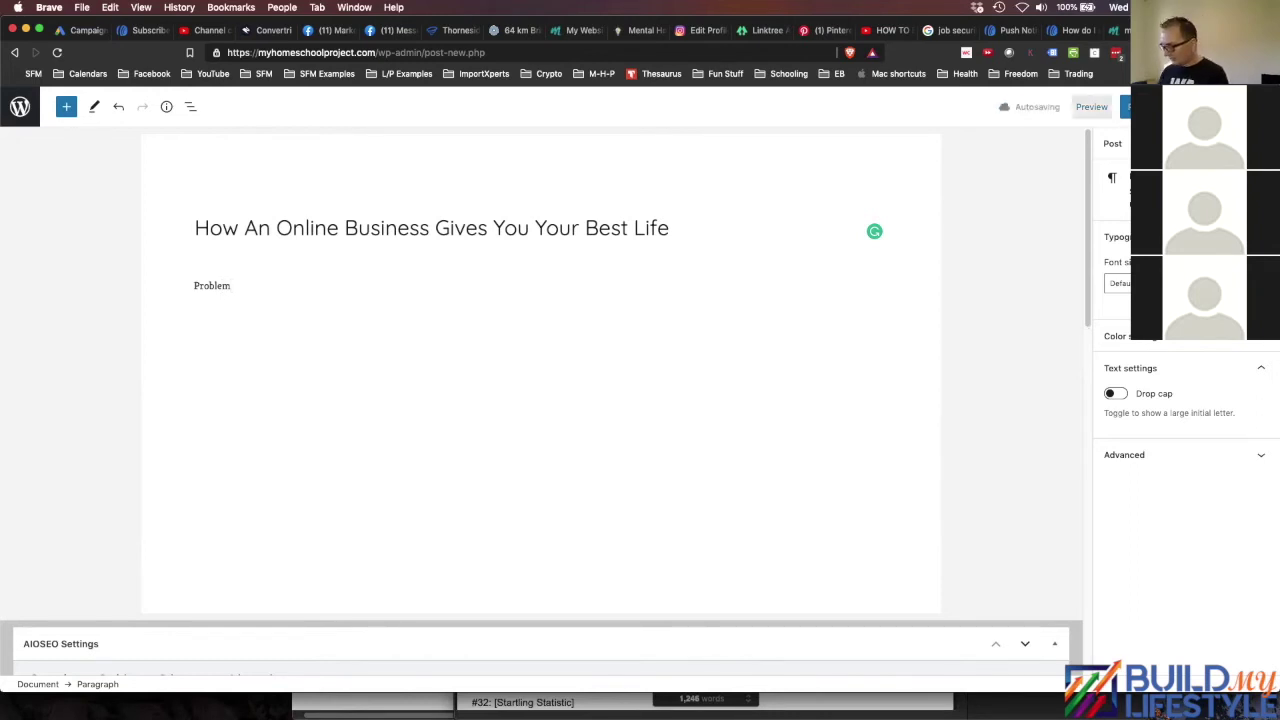
text(: what)
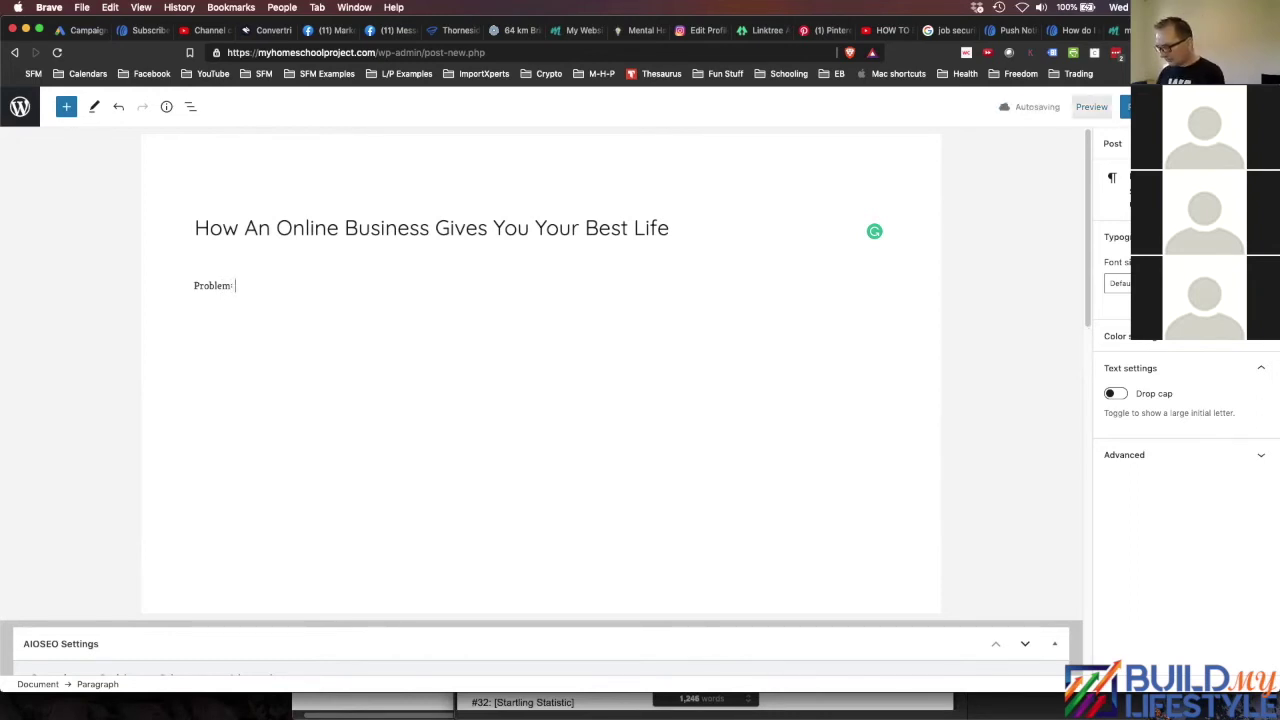
text( is the)
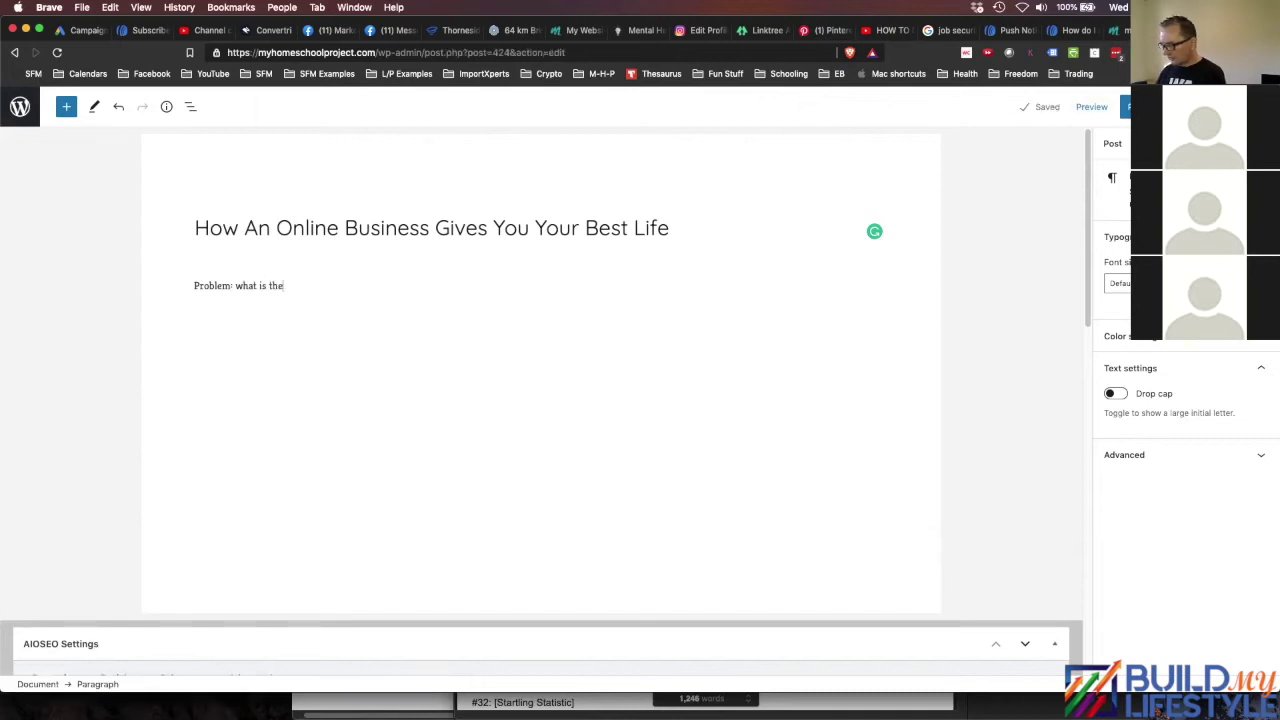
text(ir problem?)
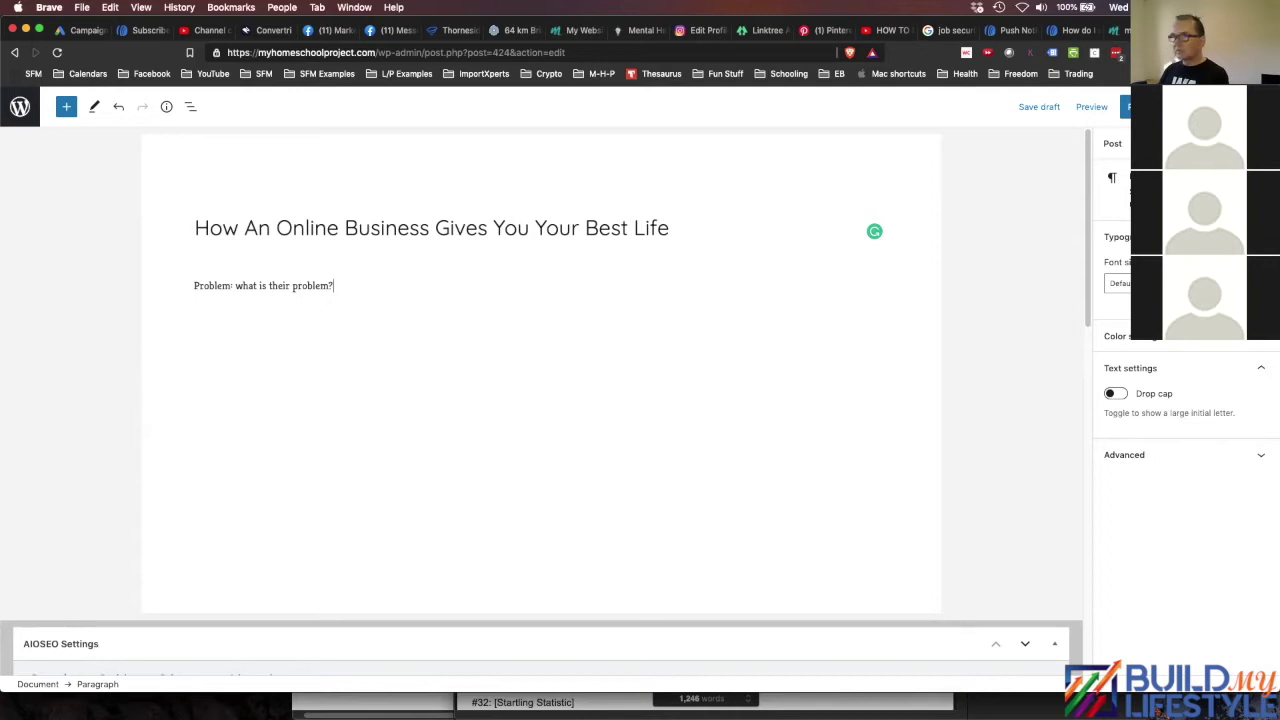
- Add a second paragraph below the problem line reading "Solution: This is my solution"
key(Return)
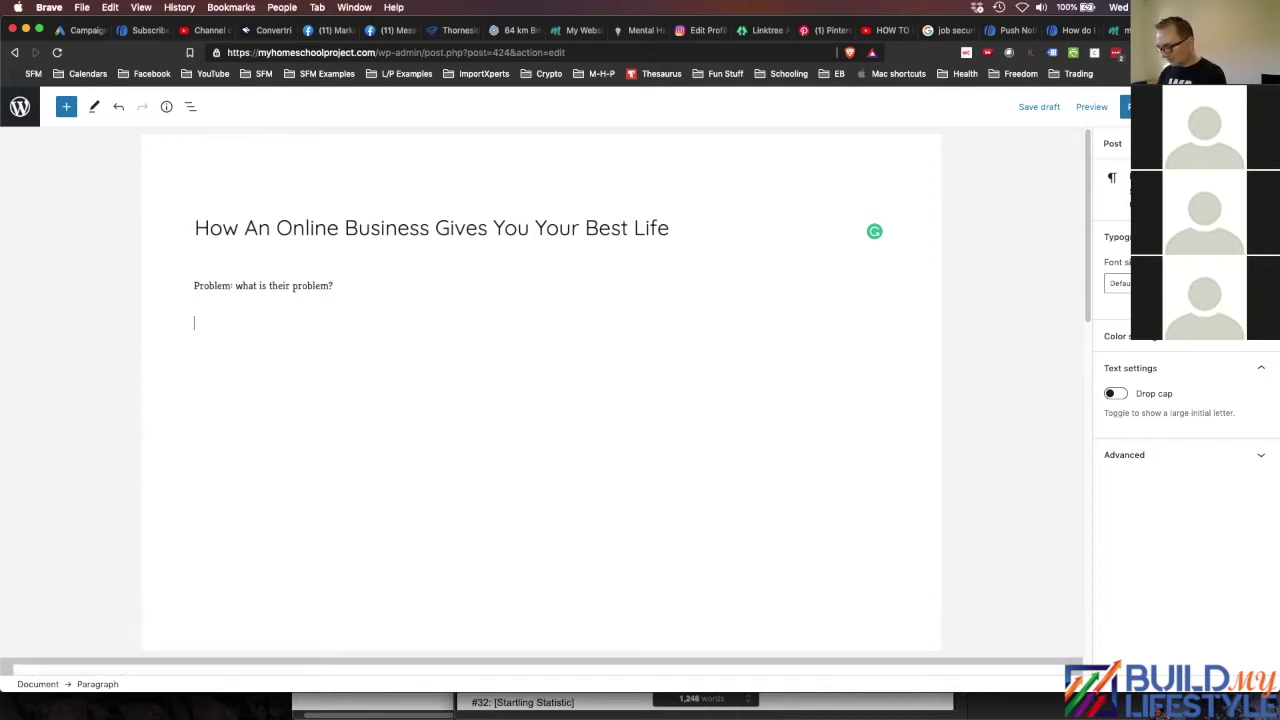
text(Solutionn)
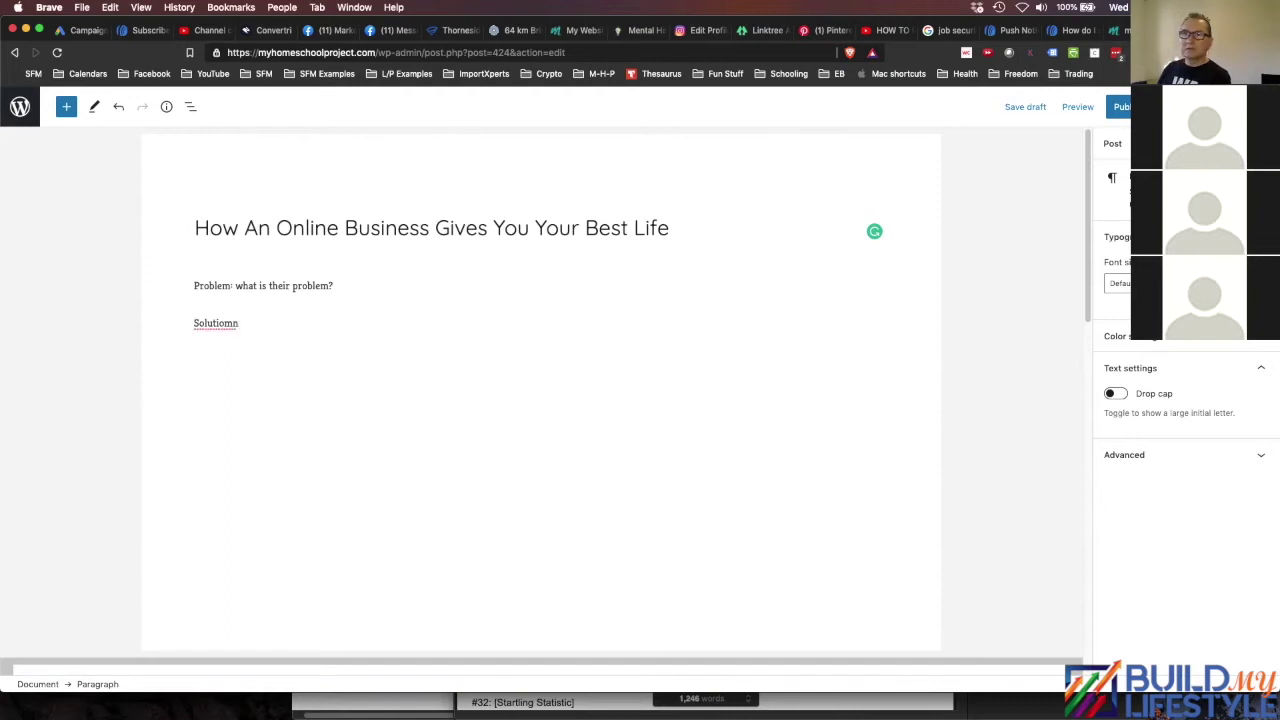
key(BackSpace)
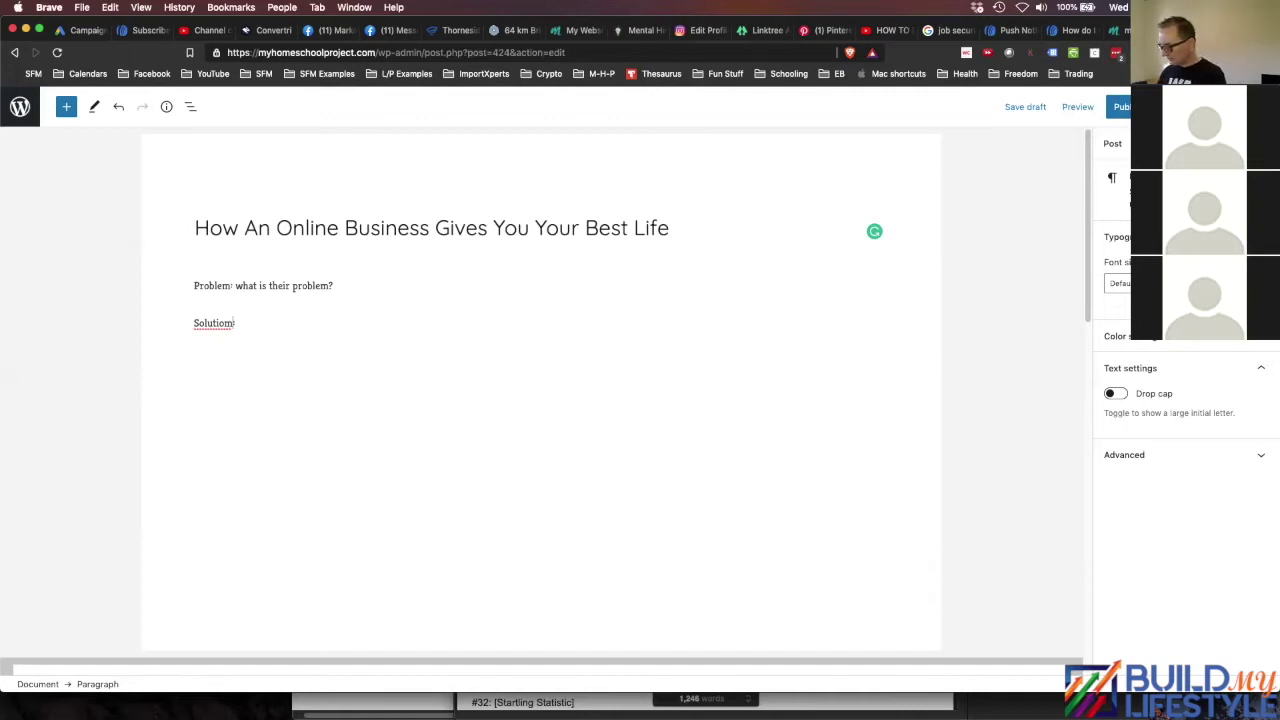
key(BackSpace)
text(n:)
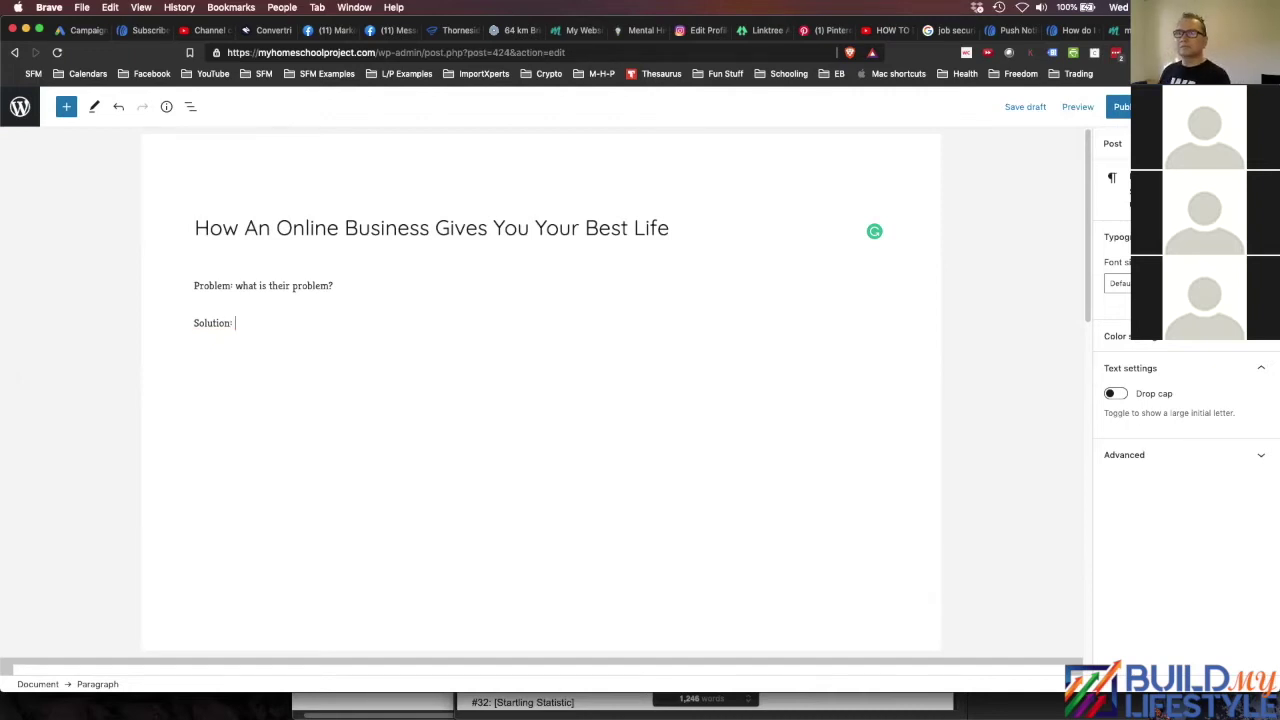
text( T)
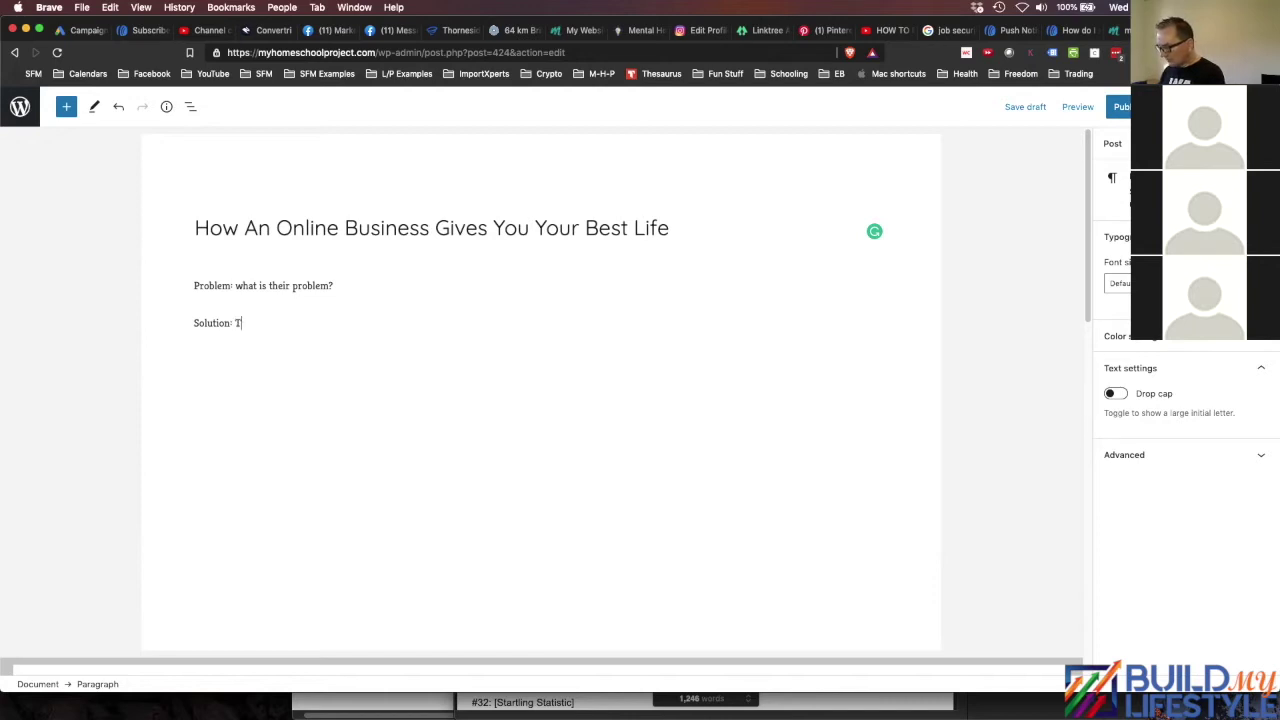
text(his is my solution)
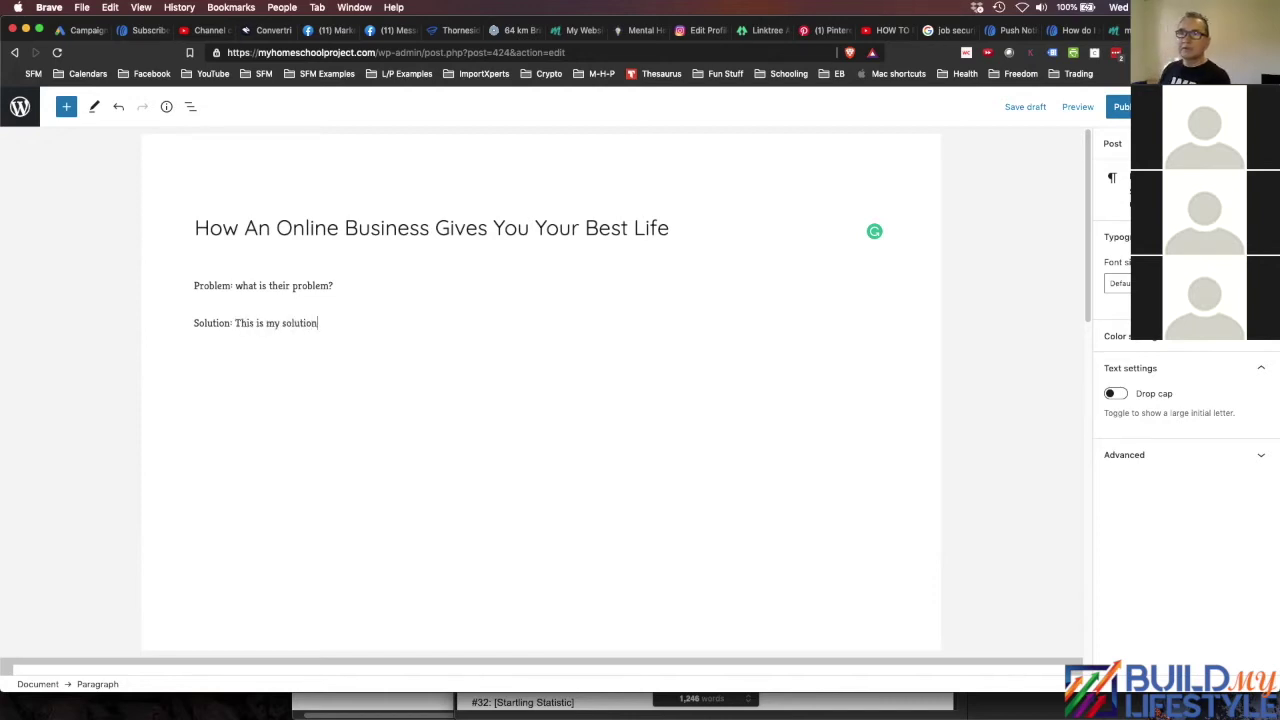
- Add a third paragraph below the solution line reading "Afterwards: How they will feel"
text(After)
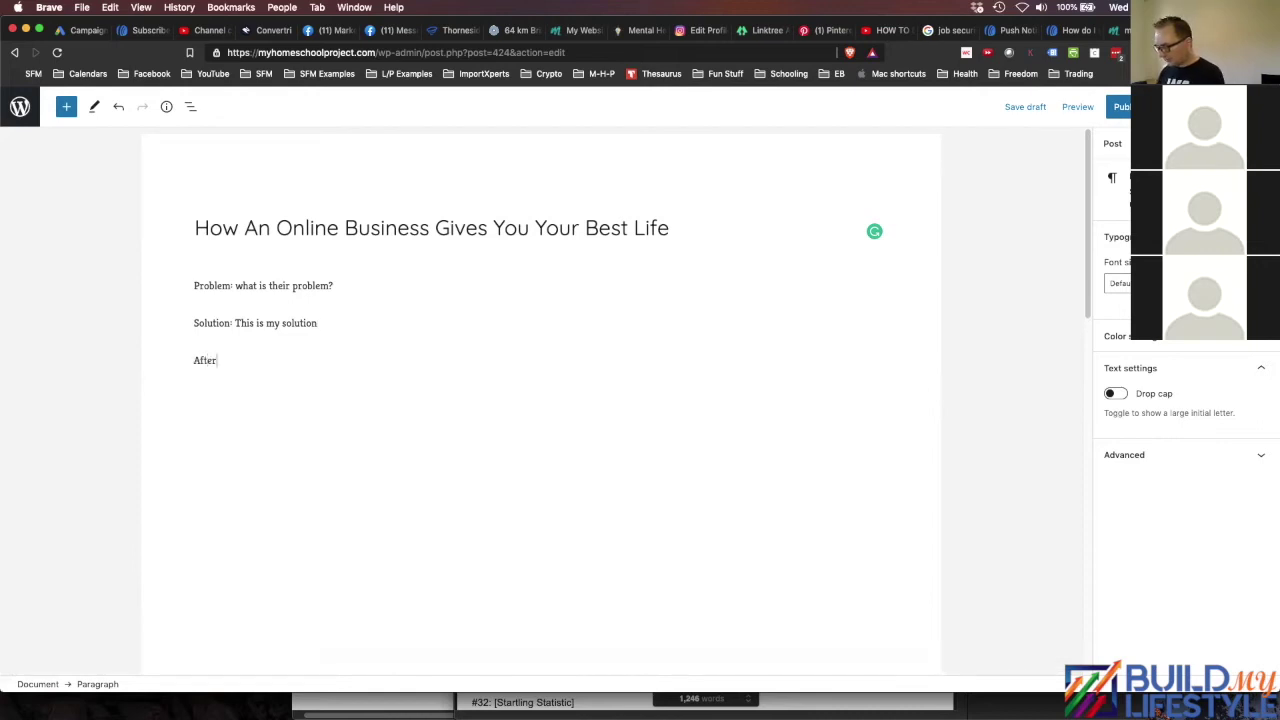
text(wards: How they will geel)
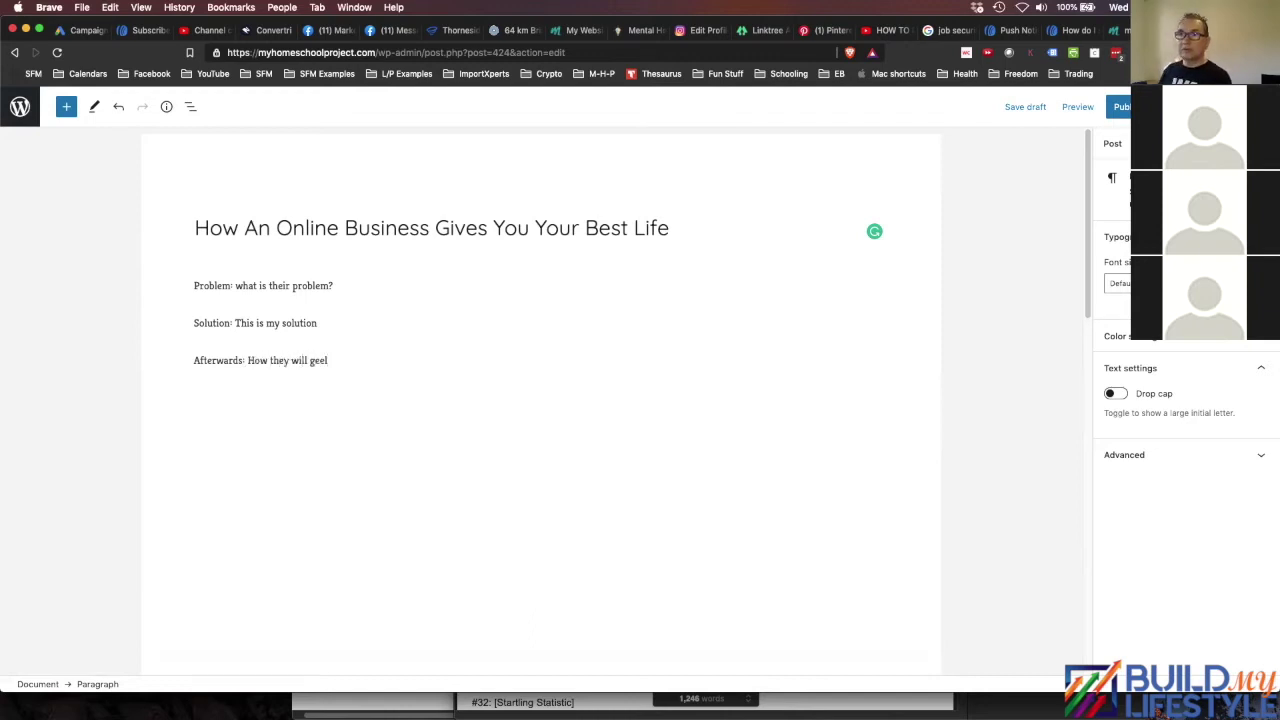
key(Left)
key(Left)
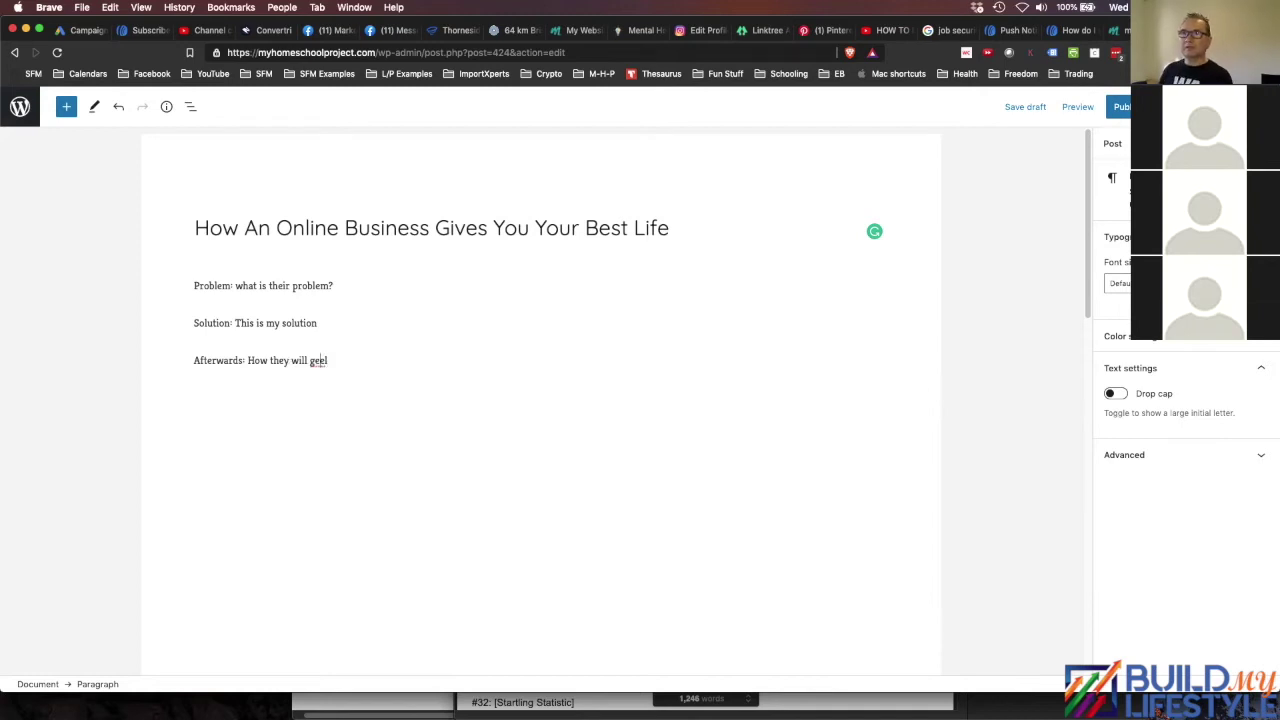
key(BackSpace)
text(f)
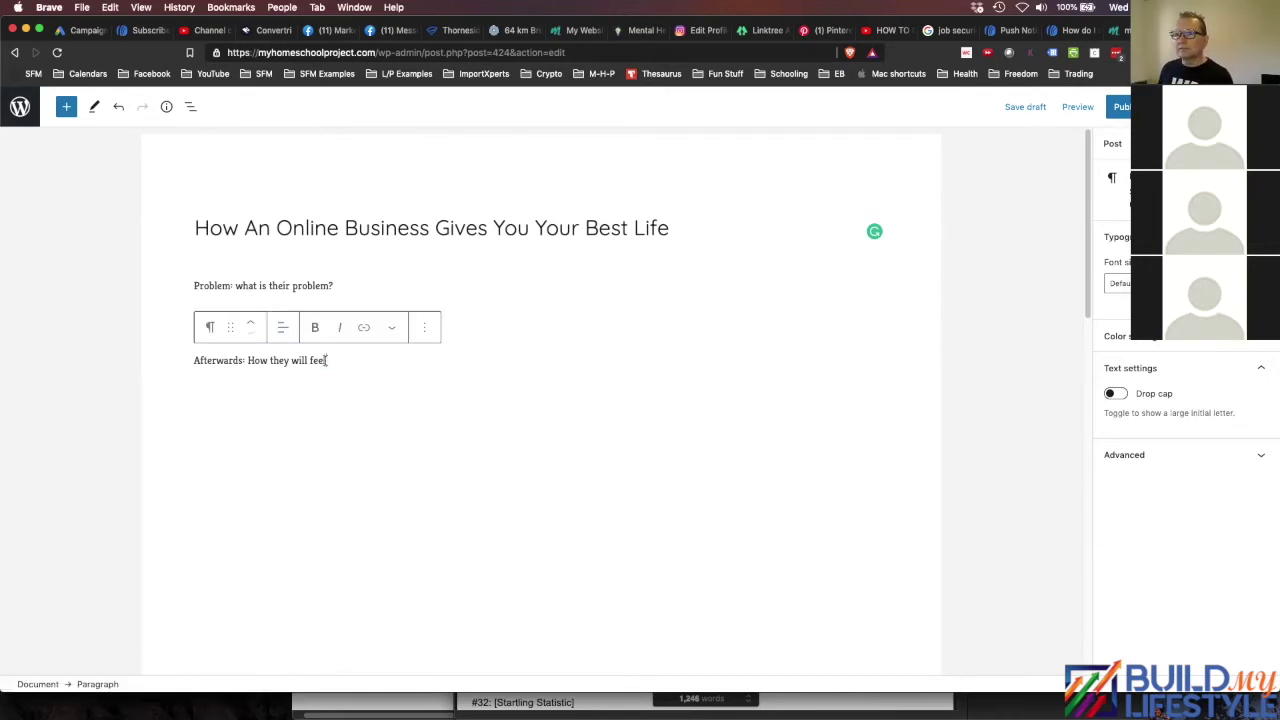
- Extend the Solution paragraph with the sentence "I highly recommend this product"
click(371, 325)
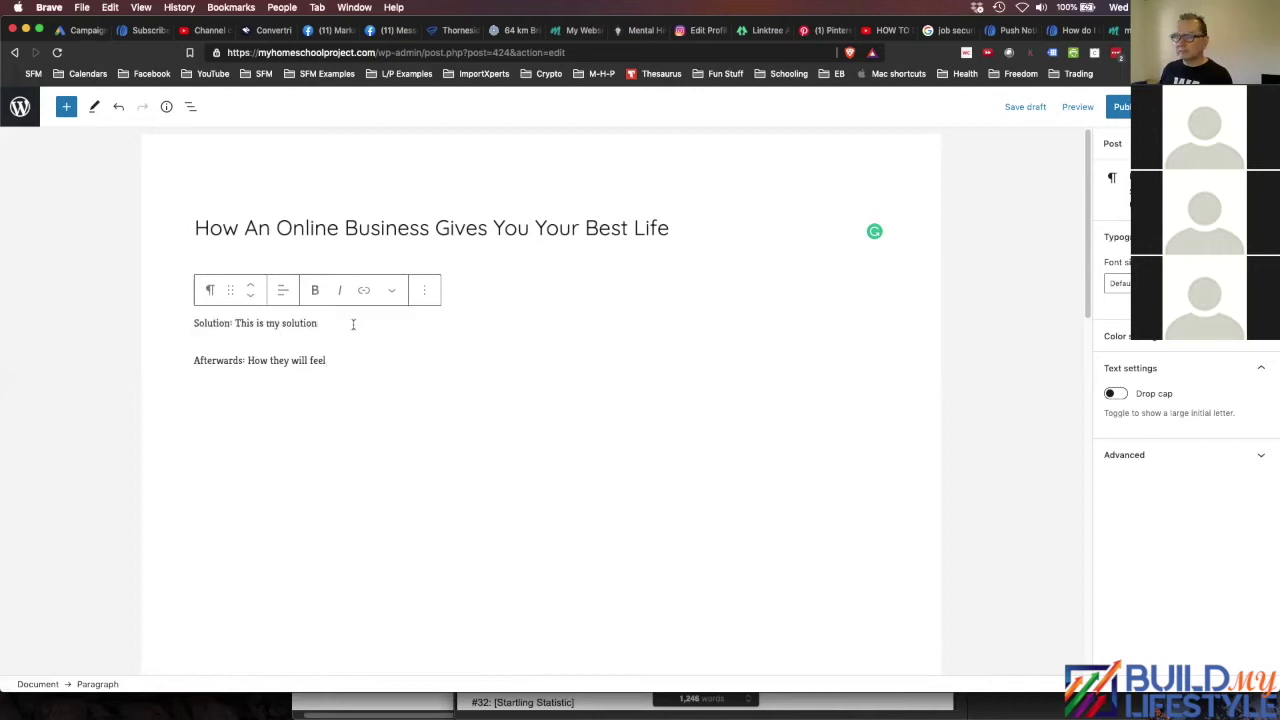
text(.  I)
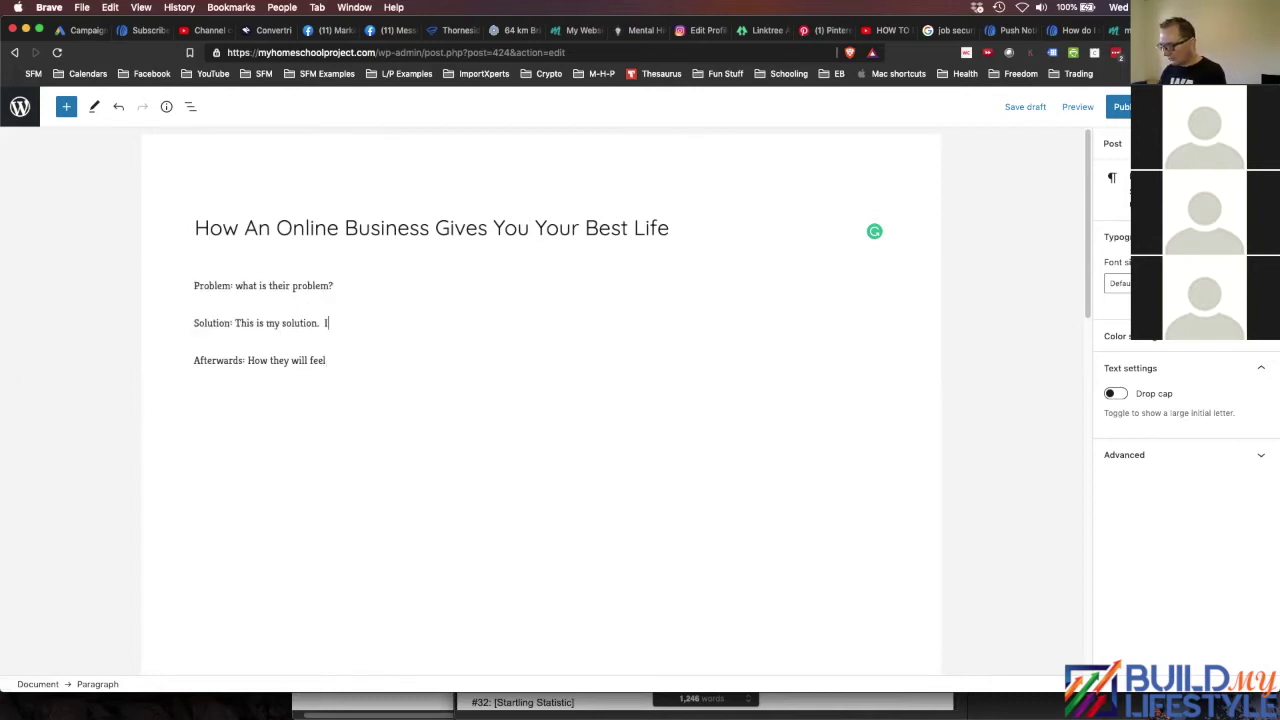
text( highly )
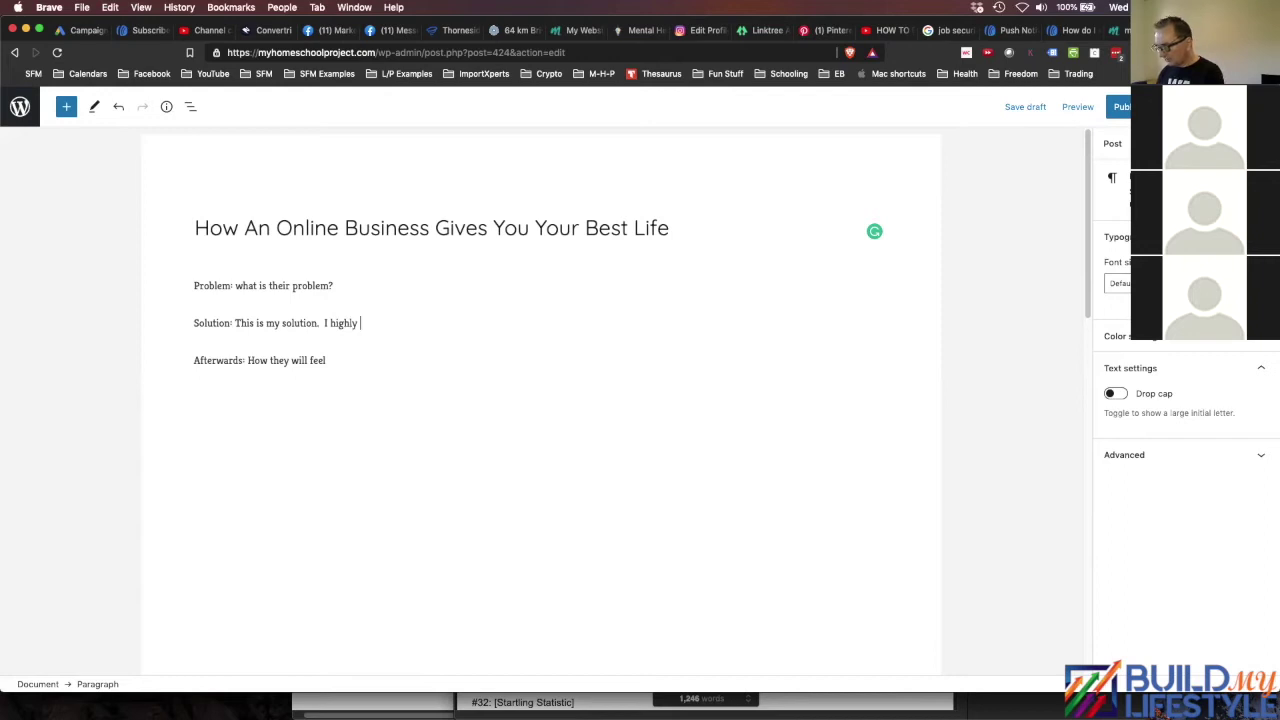
text(recommend )
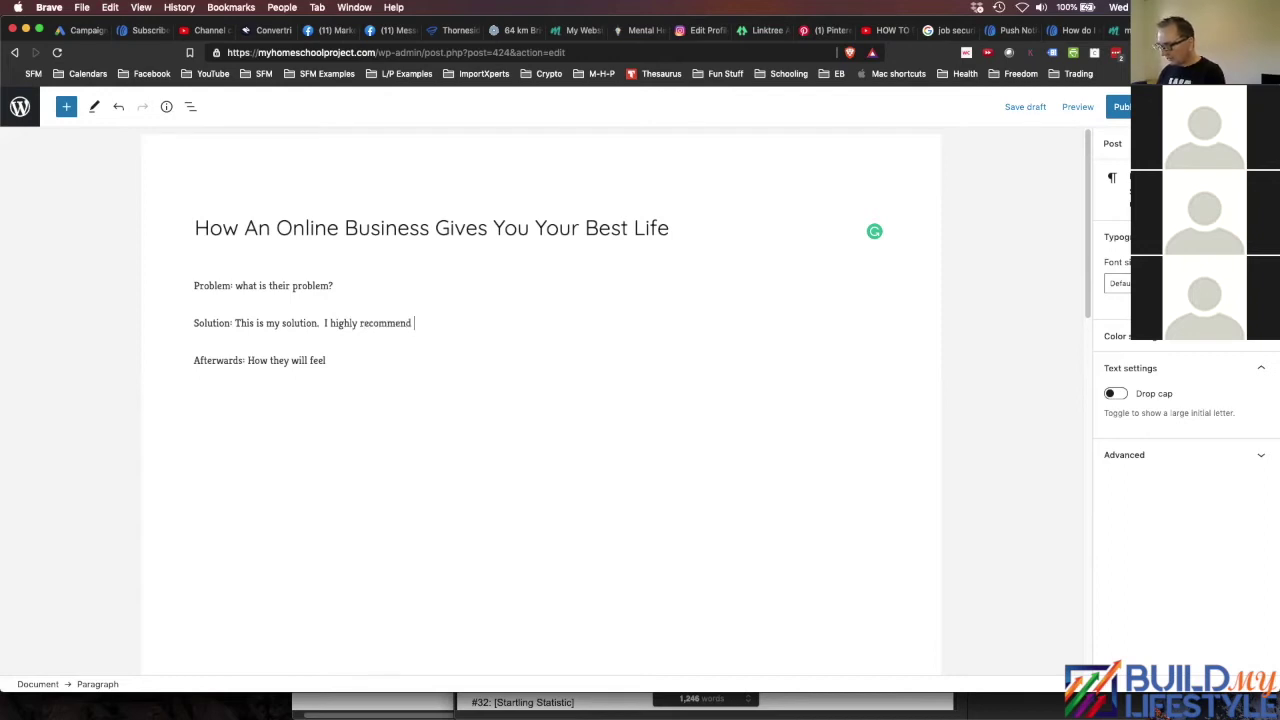
text(this product)
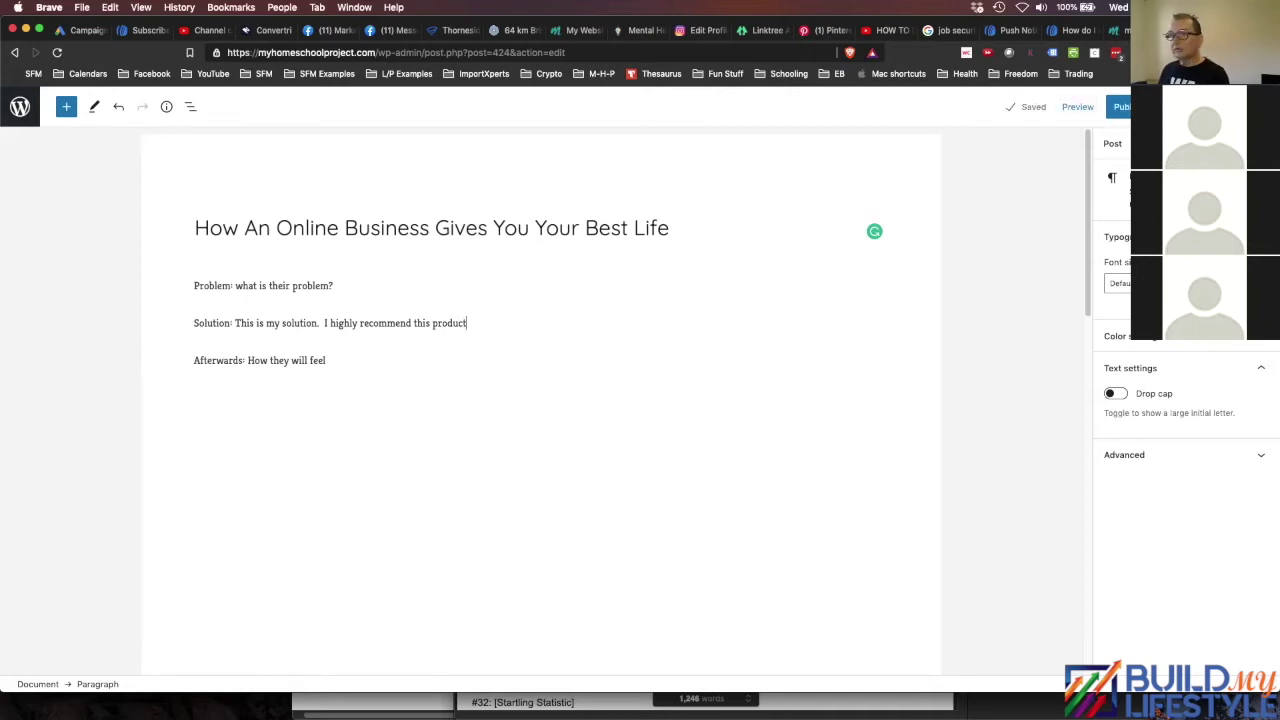
- Link the words "this product" to the post "Is This The Best Skill For Your Kids to Master?", found by searching "myhomeschool"
key(shift+Left)
key(shift+Left)
key(shift+Left)
key(shift+Left)
key(shift+Left)
key(shift+Left)
key(shift+Left)
key(shift+Left)
key(shift+Left)
key(shift+Left)
key(shift+Left)
key(shift+Left)
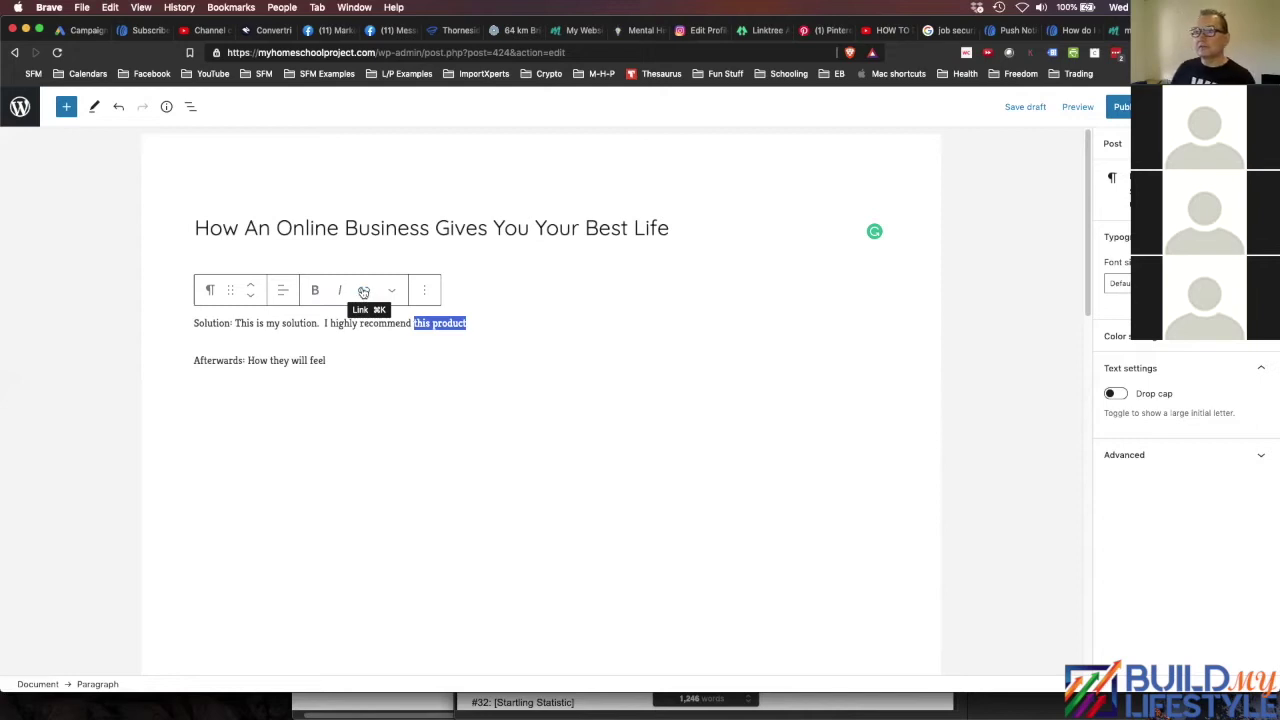
click(364, 291)
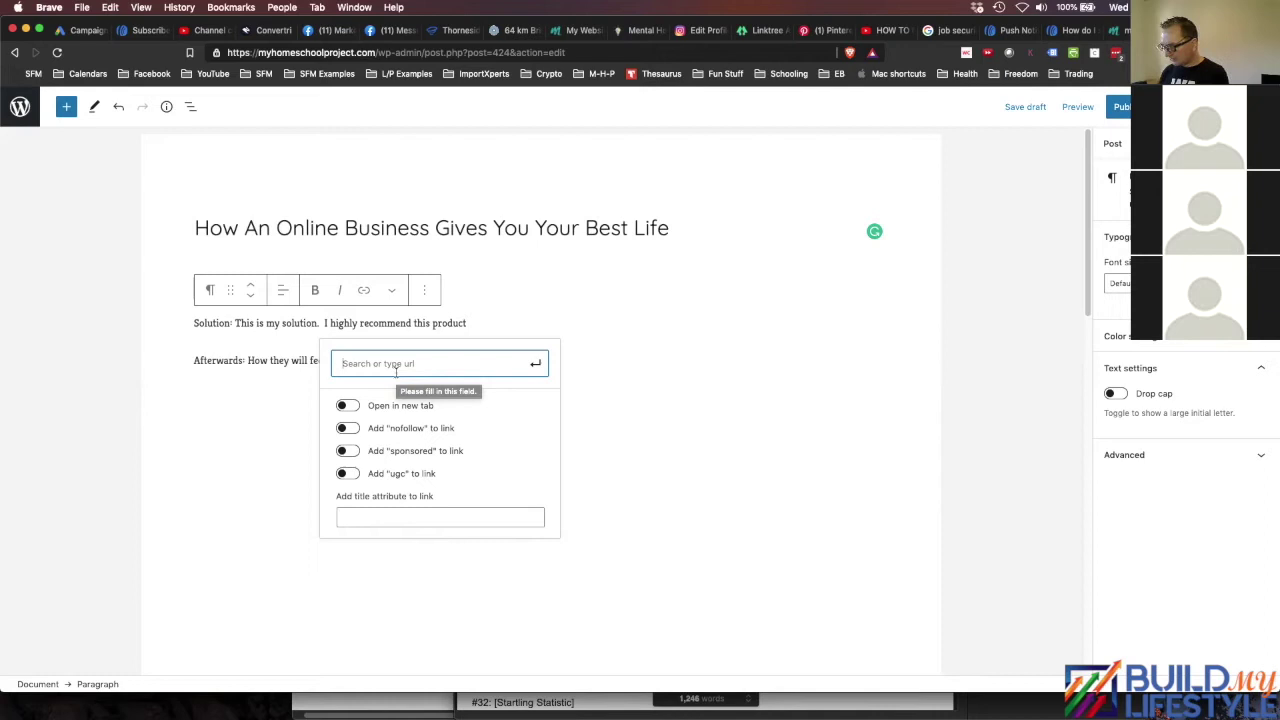
text(myhomeschool)
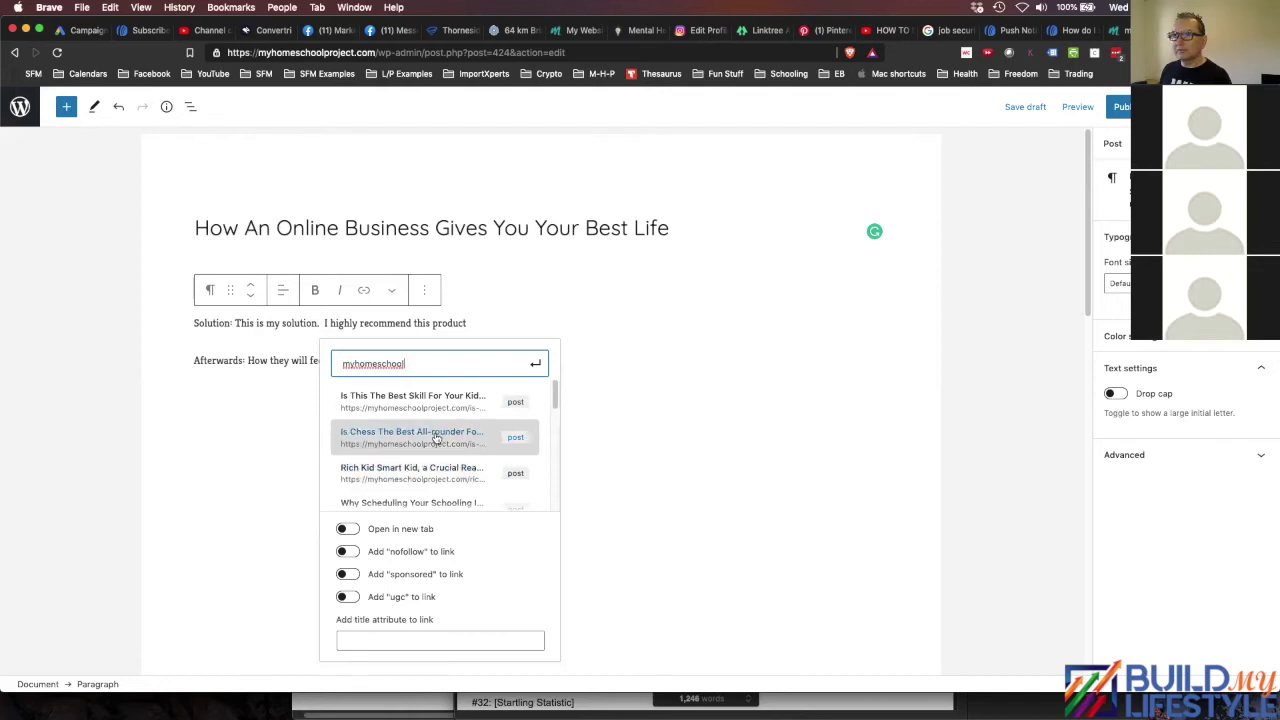
click(439, 402)
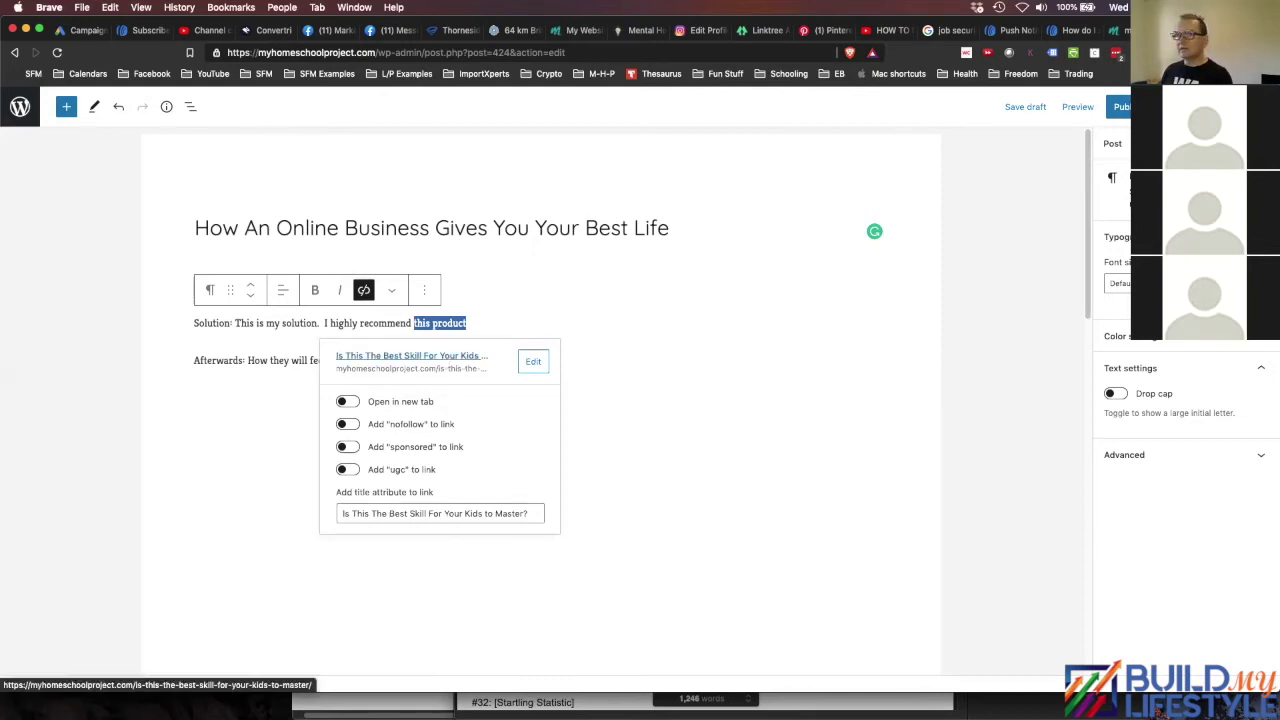
key(Return)
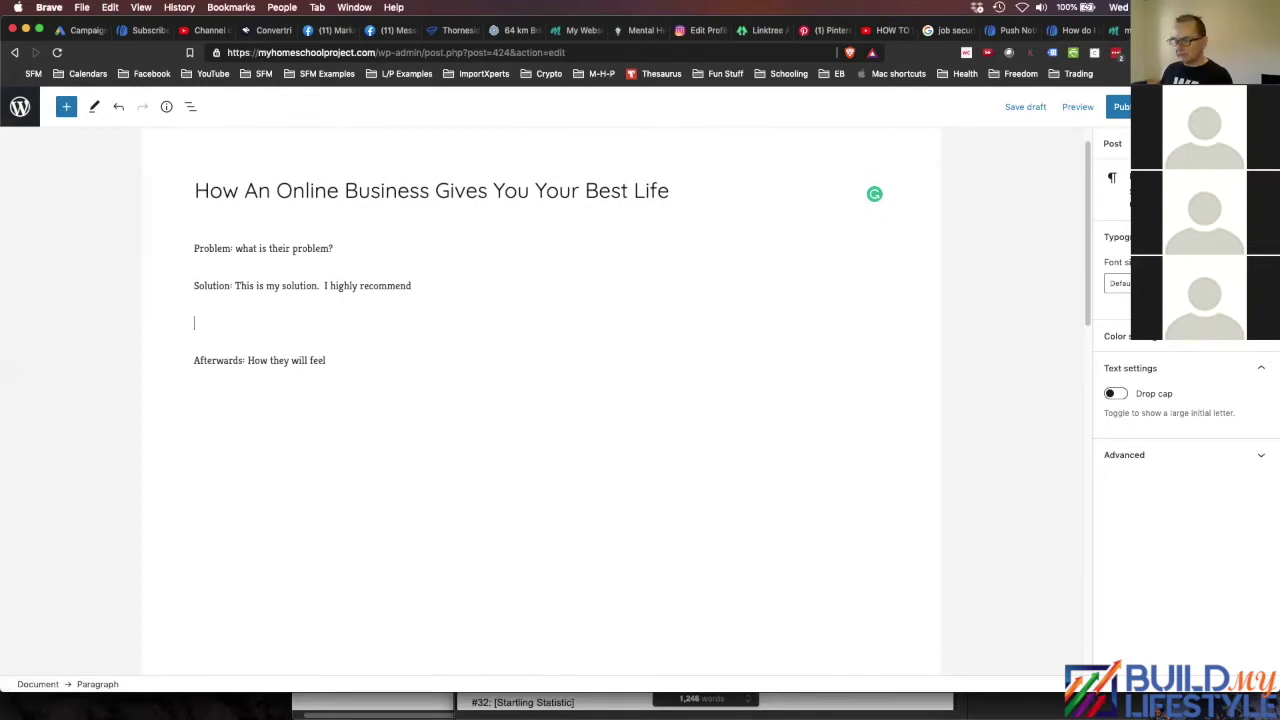
key(super+z)
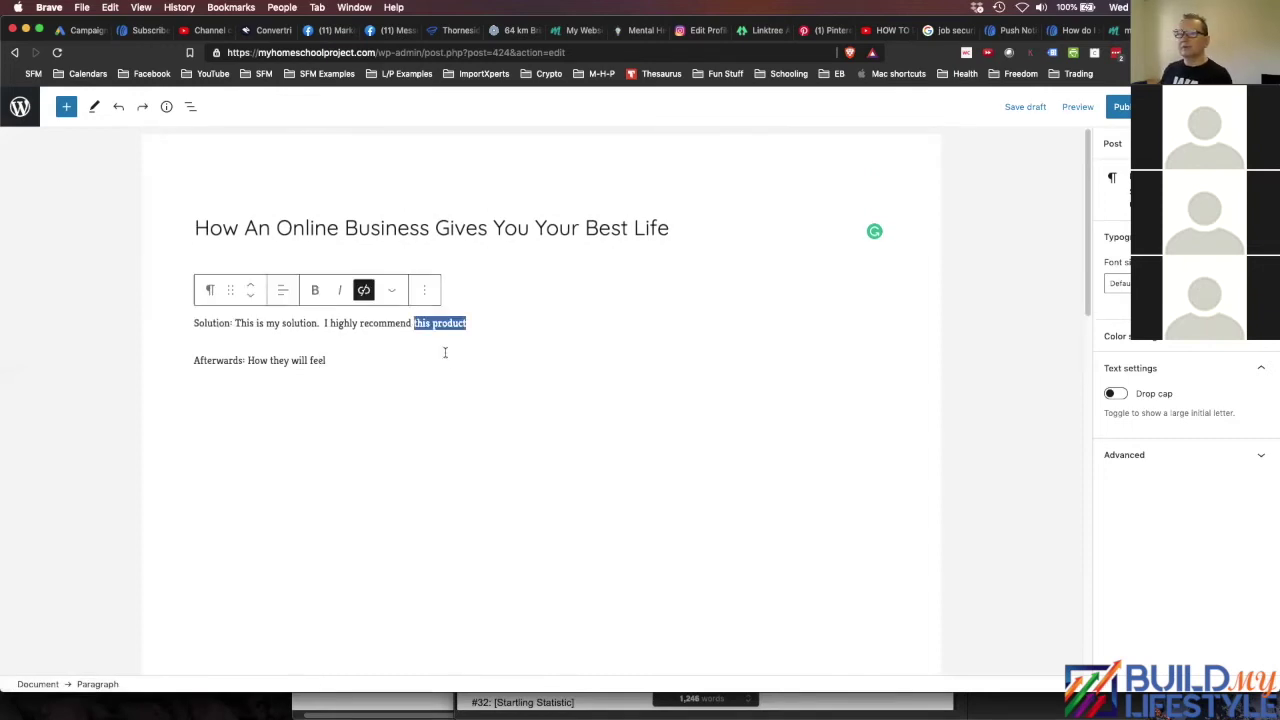
click(514, 338)
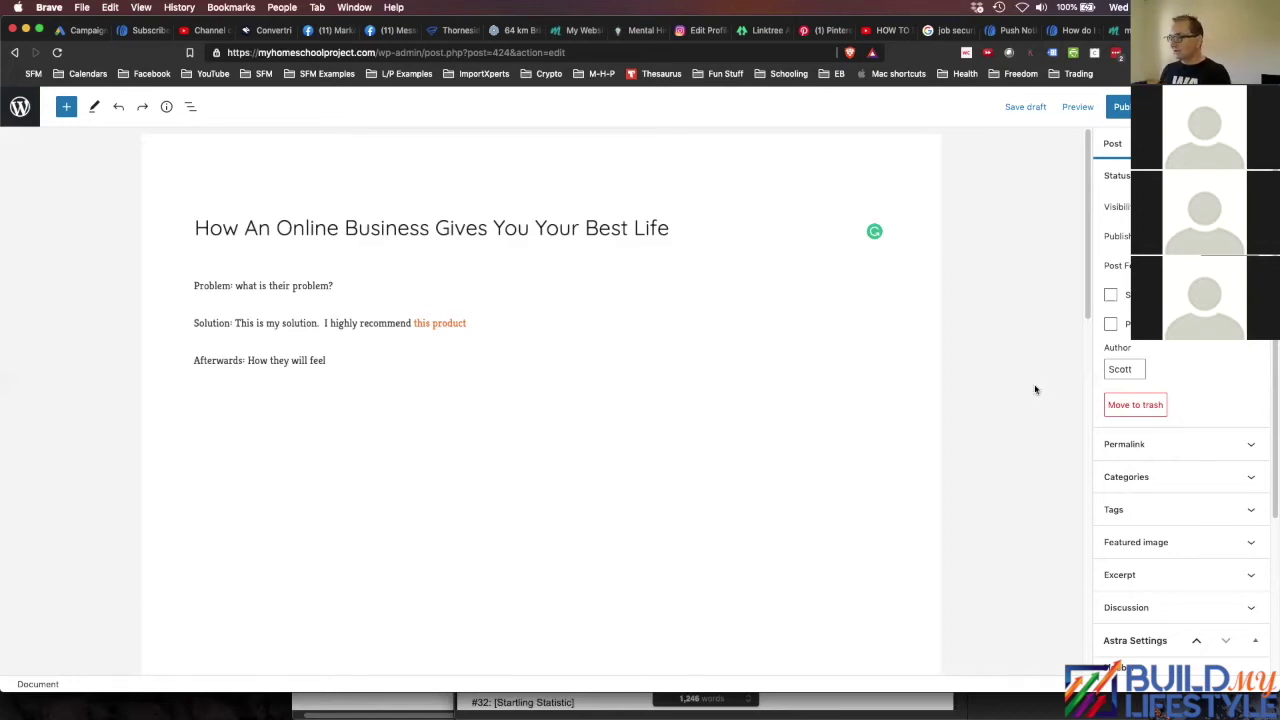
- Expand the featured image section in the post's settings
scroll(1078, 401, down, 2)
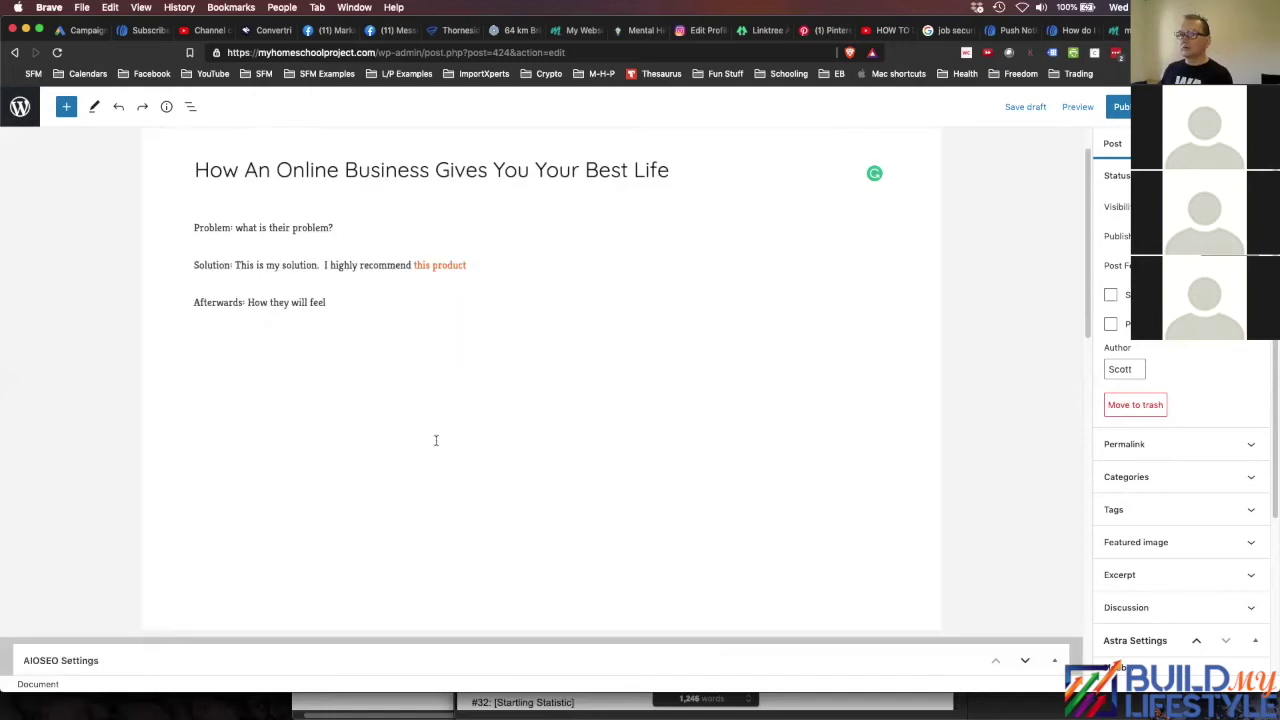
scroll(1184, 449, down, 2)
scroll(1184, 449, down, 4)
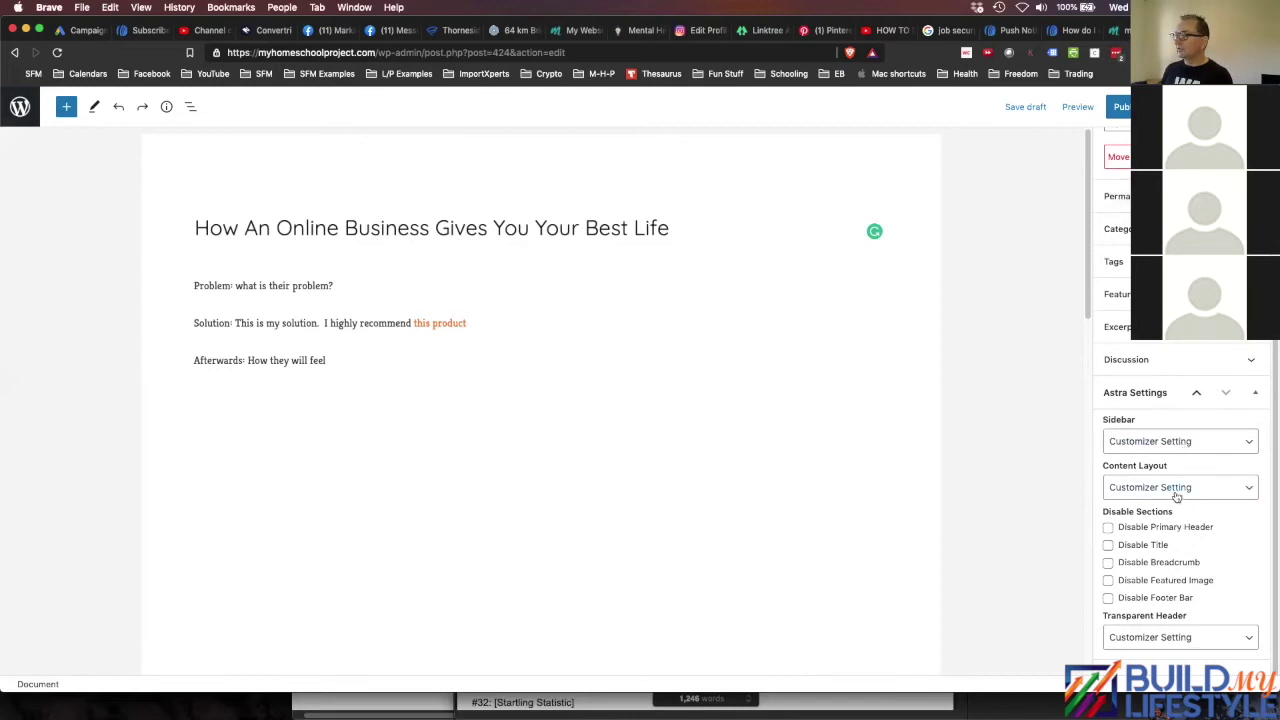
click(1115, 294)
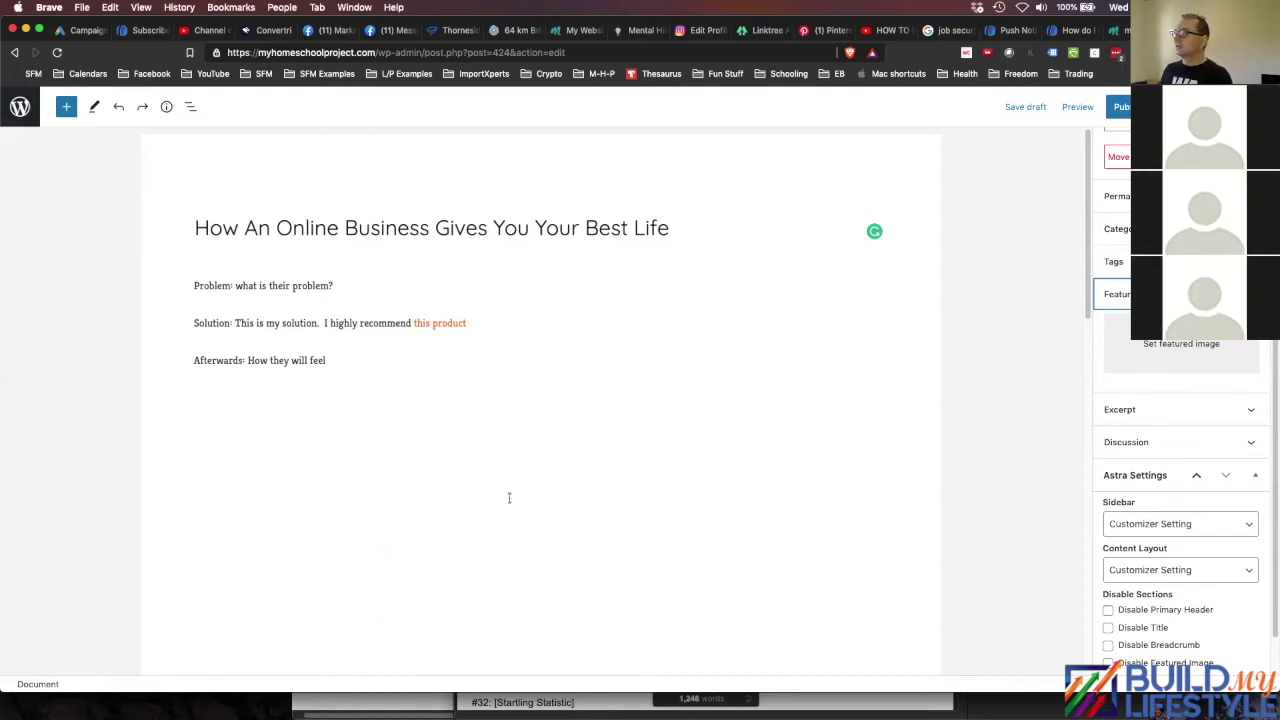
scroll(1181, 325, up, 2)
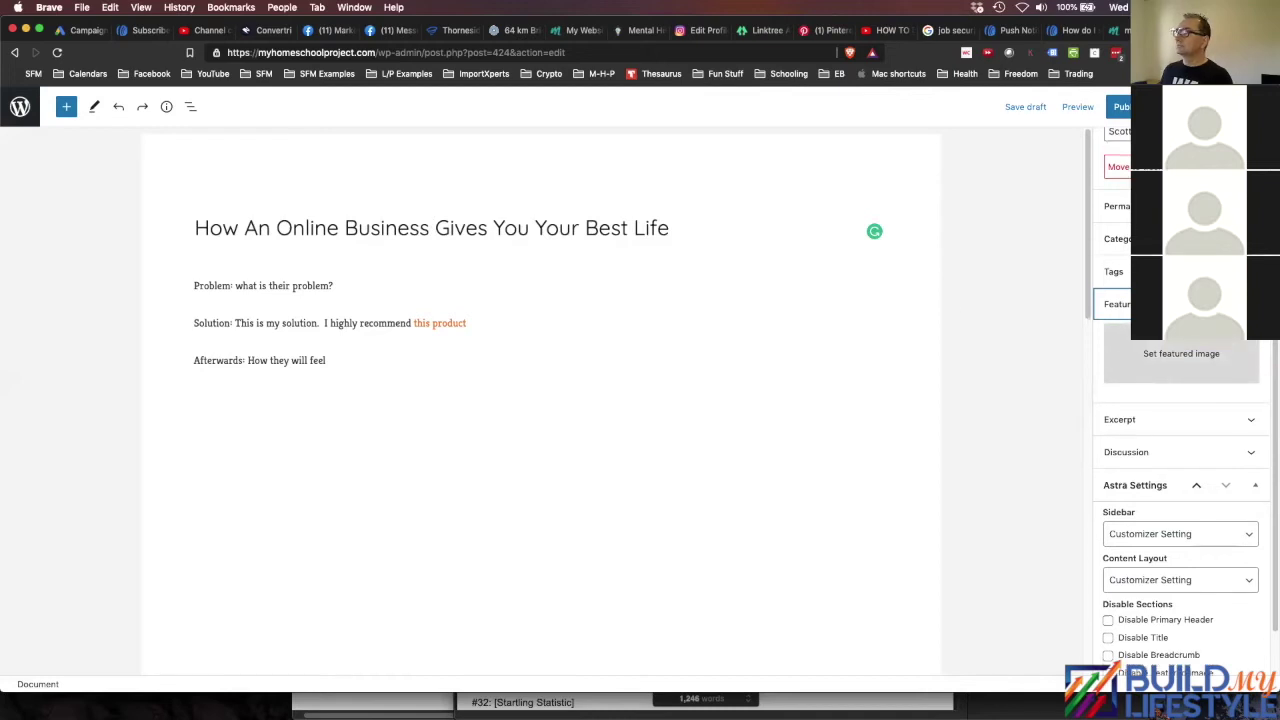
scroll(1181, 400, up, 2)
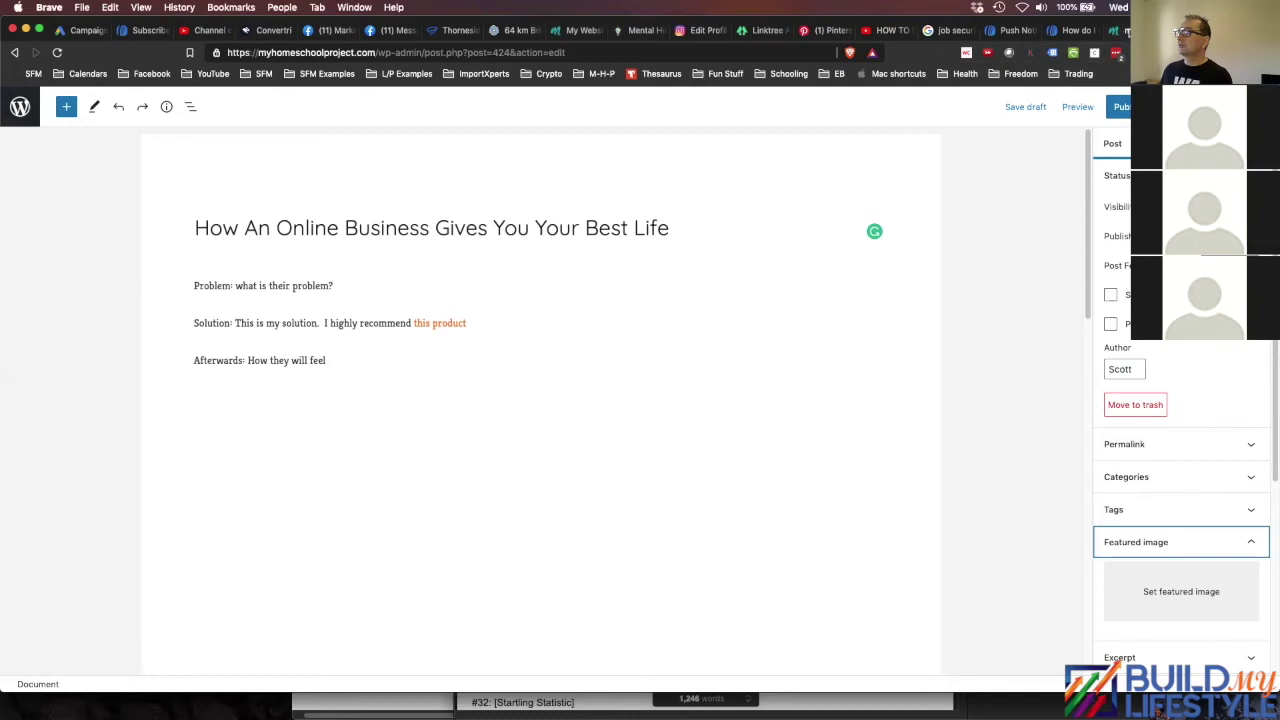
- Switch to the Mentors site and open Media Drive from the DBL tool suite
click(1115, 30)
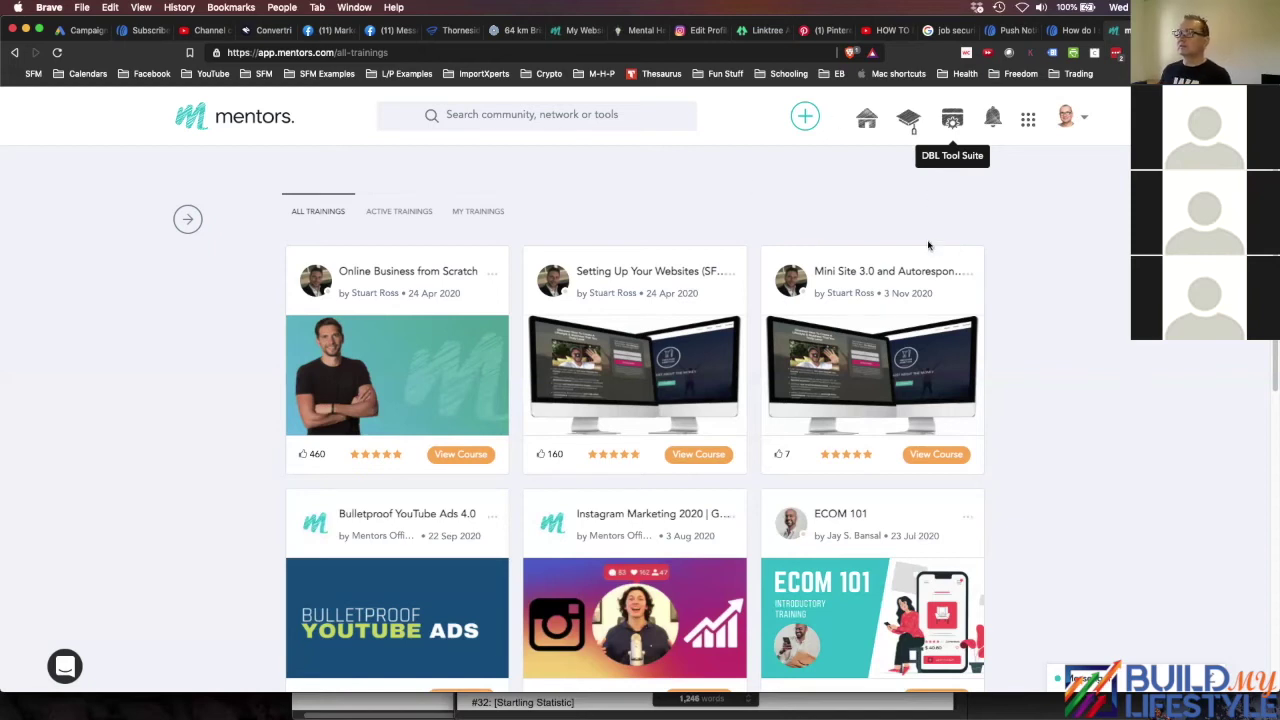
click(952, 122)
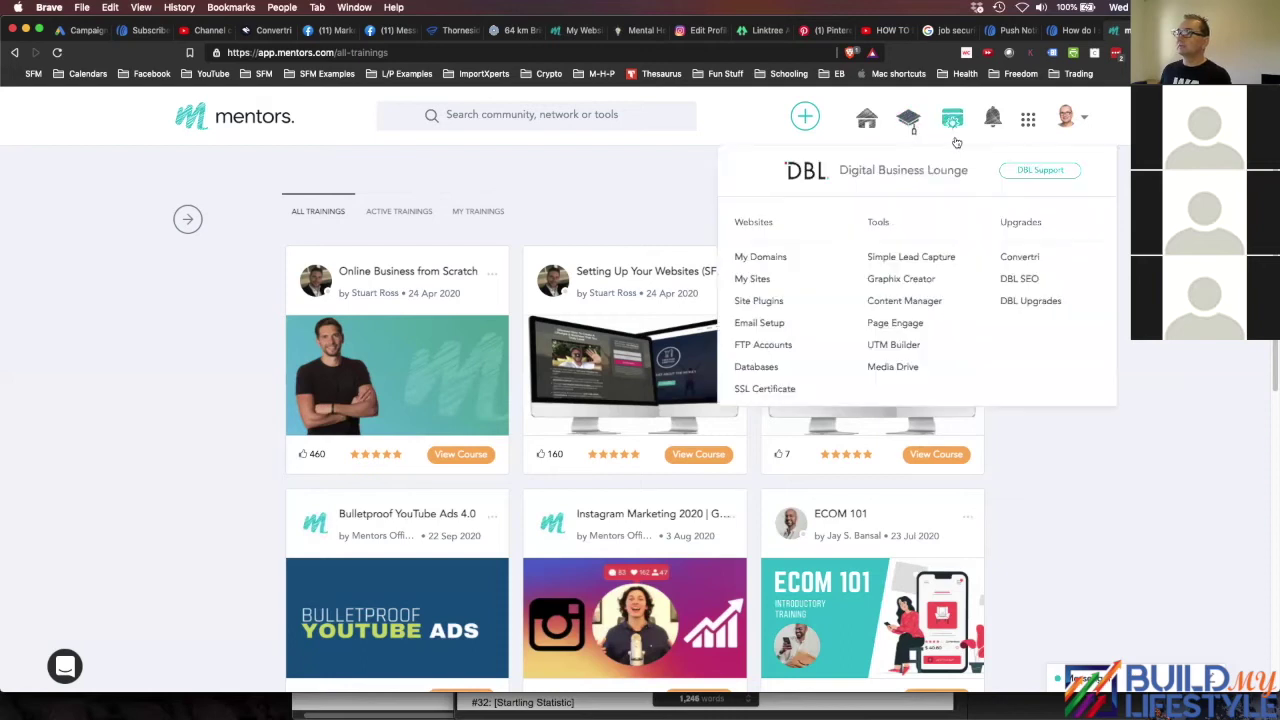
click(899, 369)
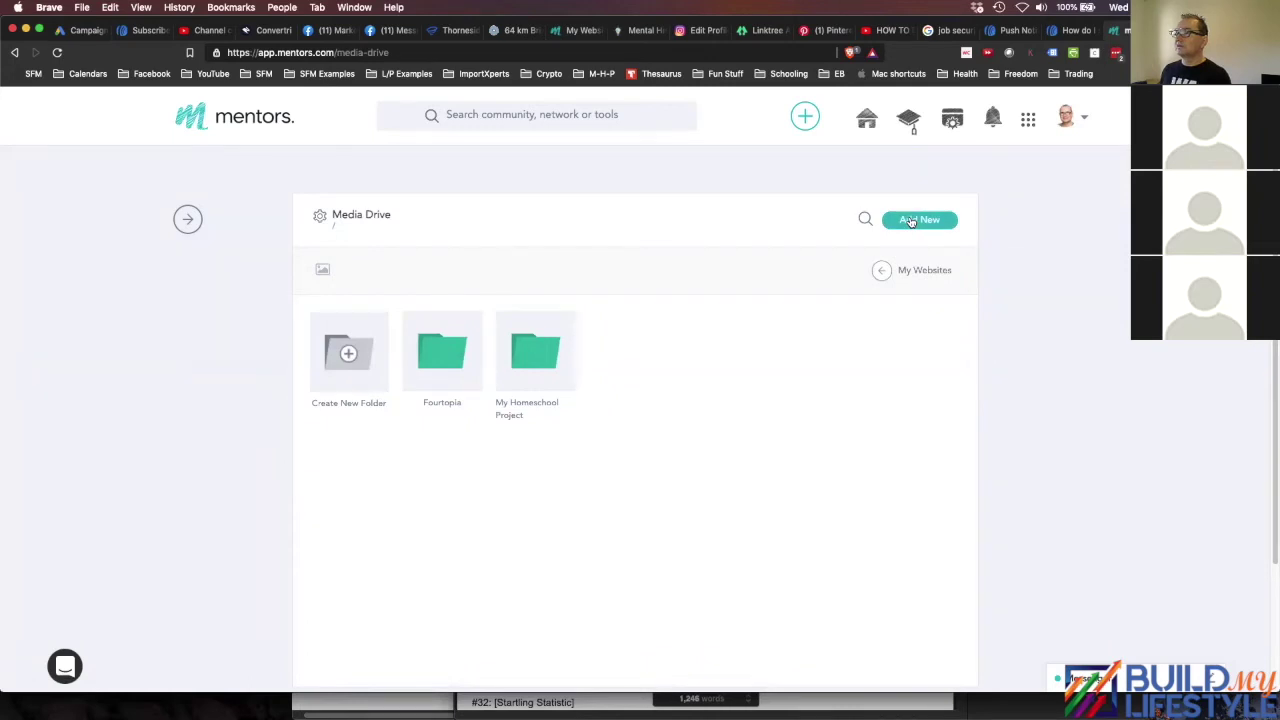
- Start adding a new file to Media Drive and search the free internet images for "online happy"
click(863, 221)
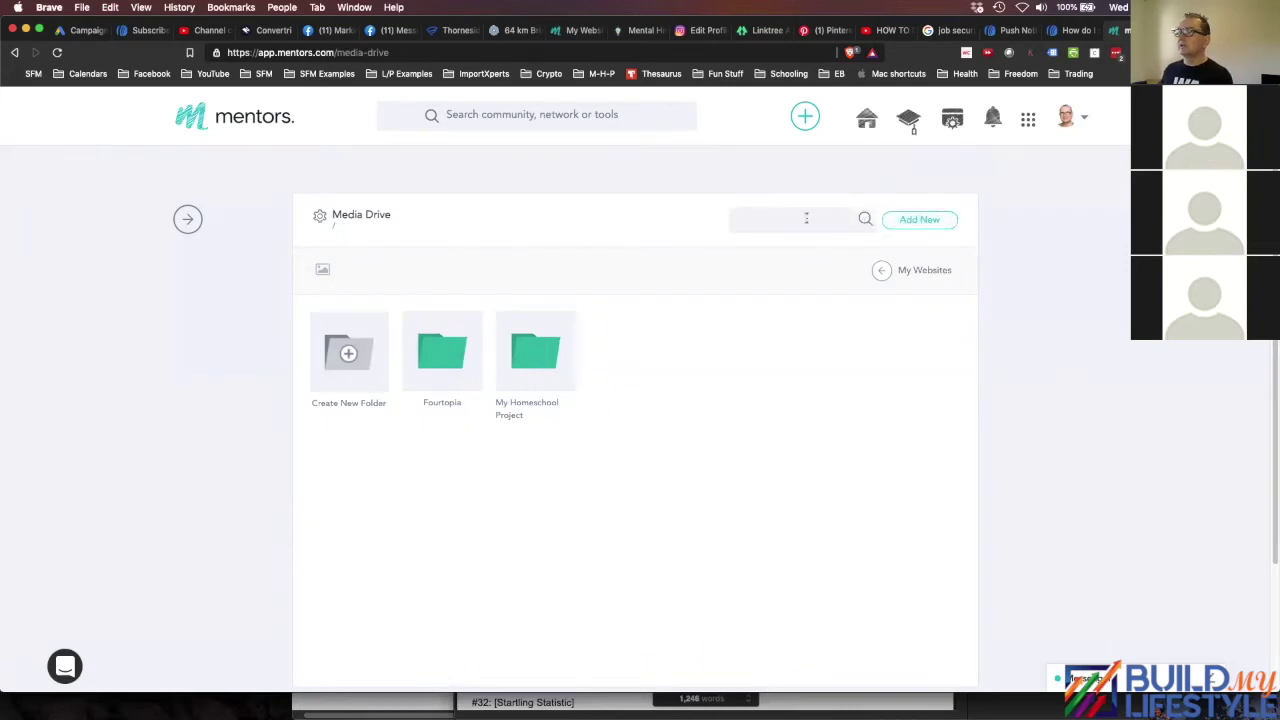
click(924, 222)
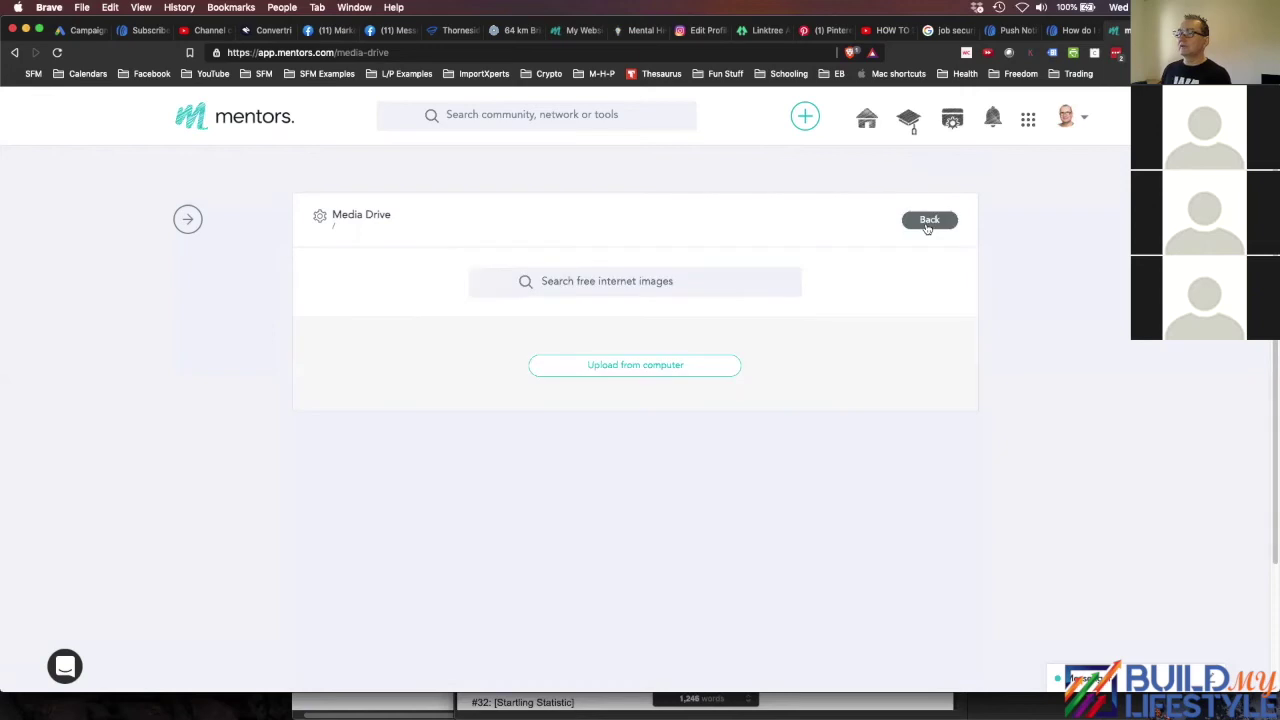
click(646, 284)
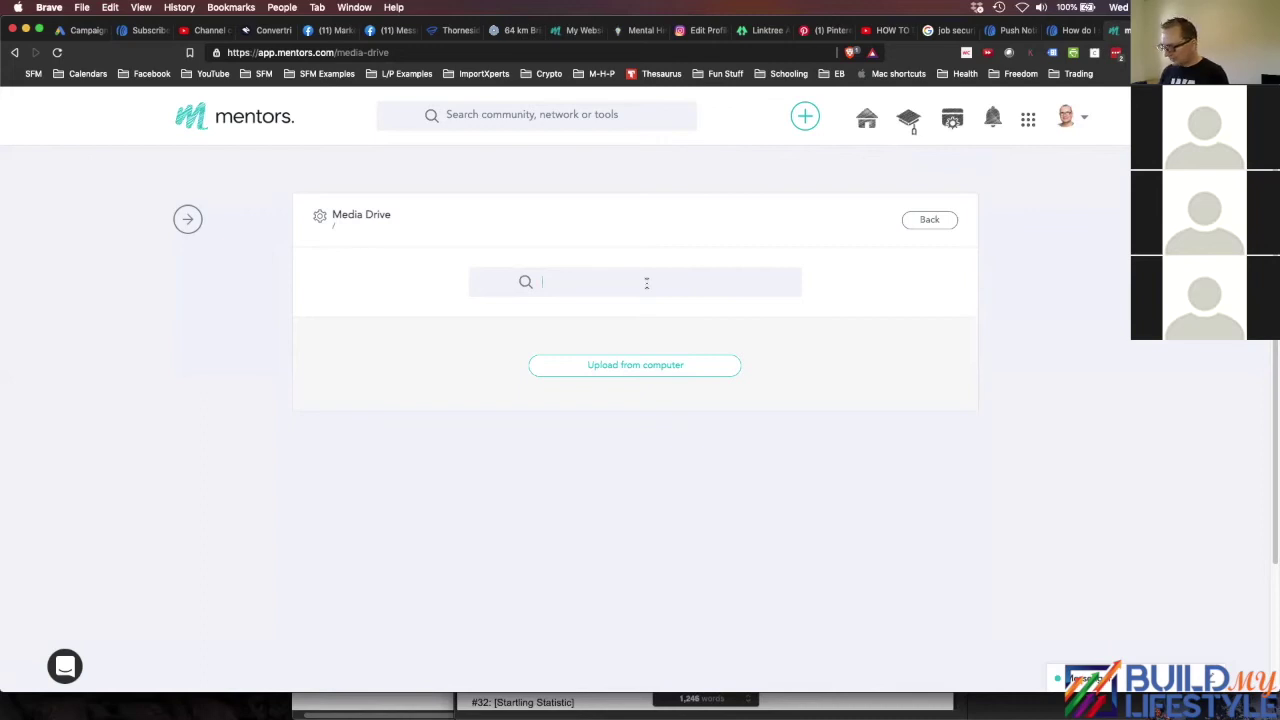
text(online happy)
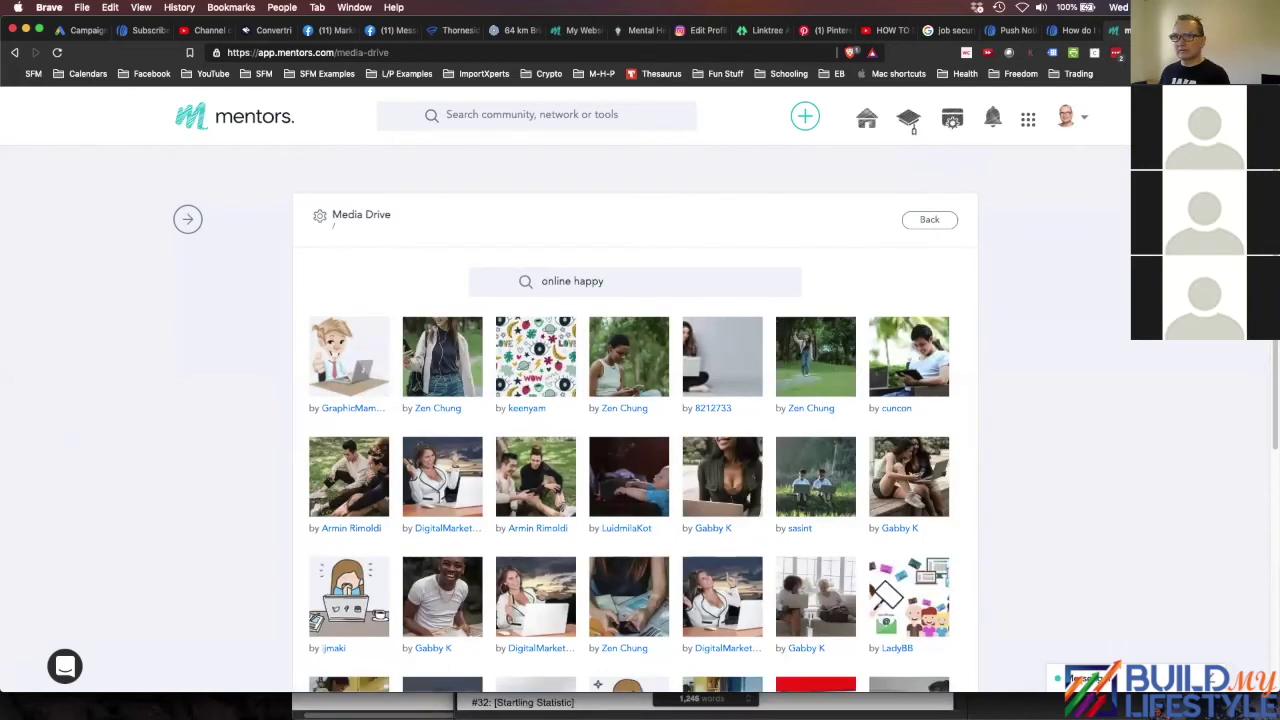
- Load more image results and download the third-row picture of the woman in a white jacket waving behind a laptop
mouse_move(240, 702)
scroll(600, 485, down, 1)
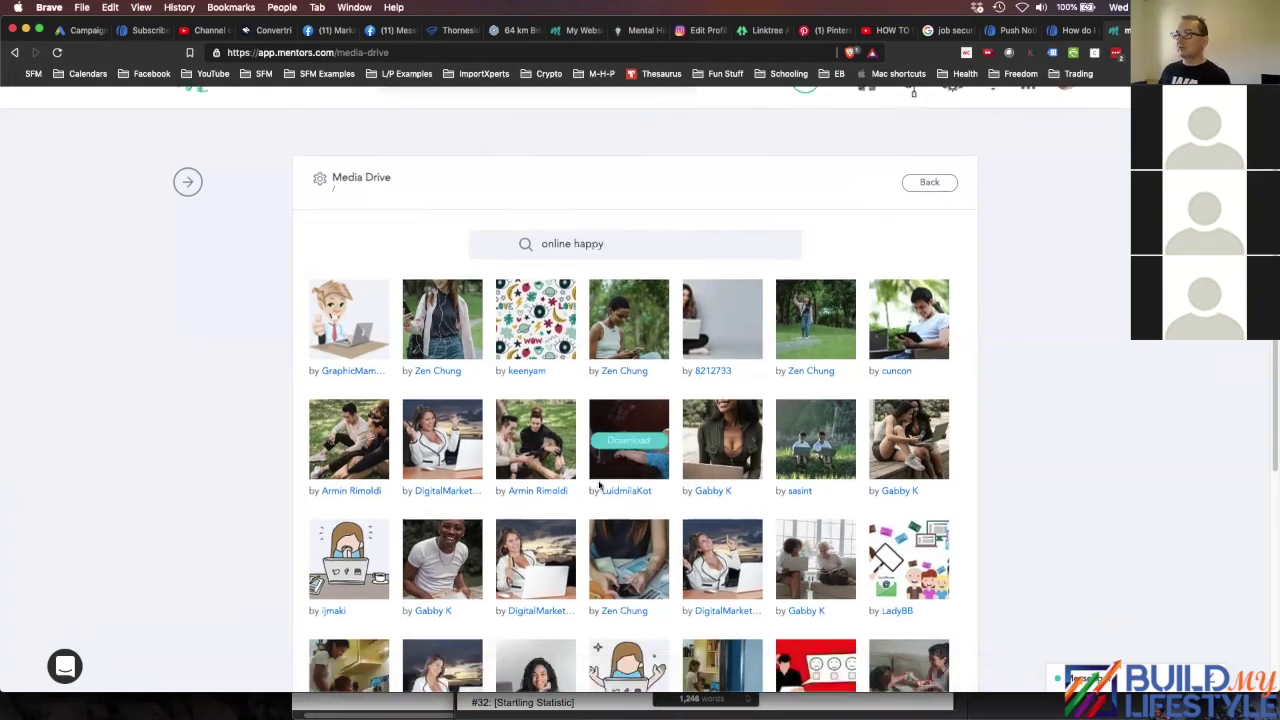
scroll(610, 470, down, 3)
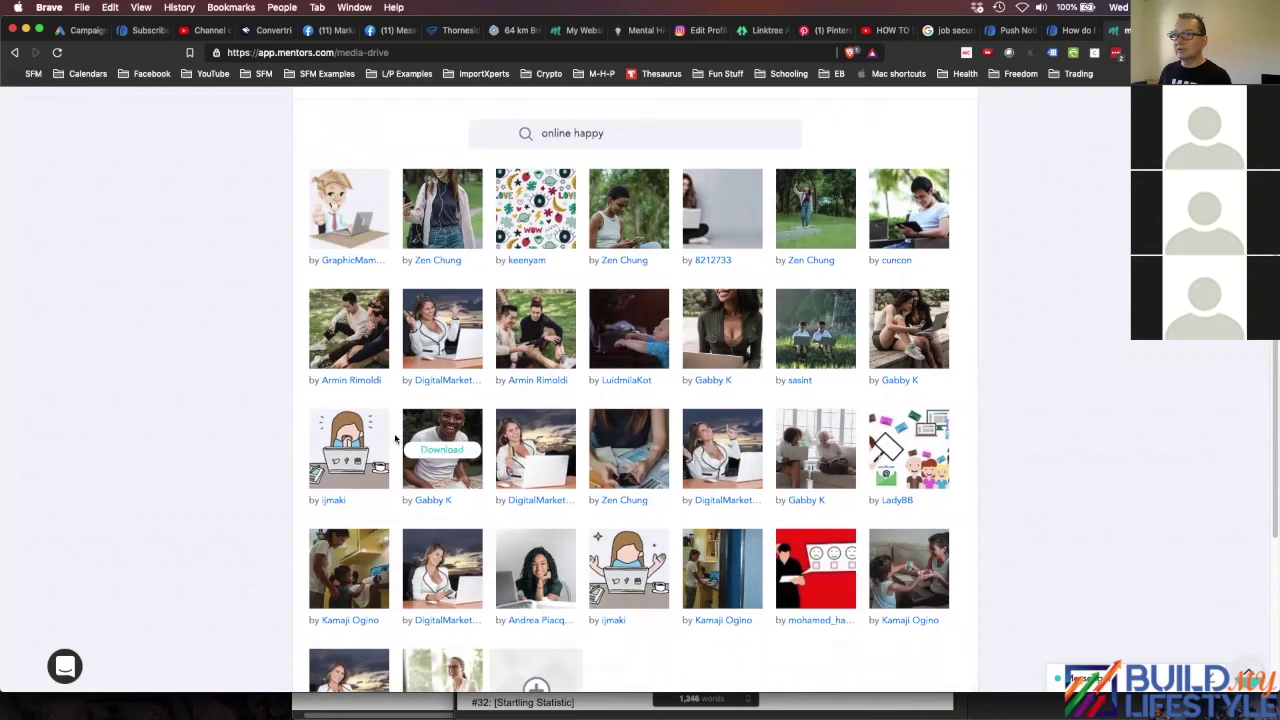
scroll(394, 436, down, 2)
scroll(393, 440, down, 3)
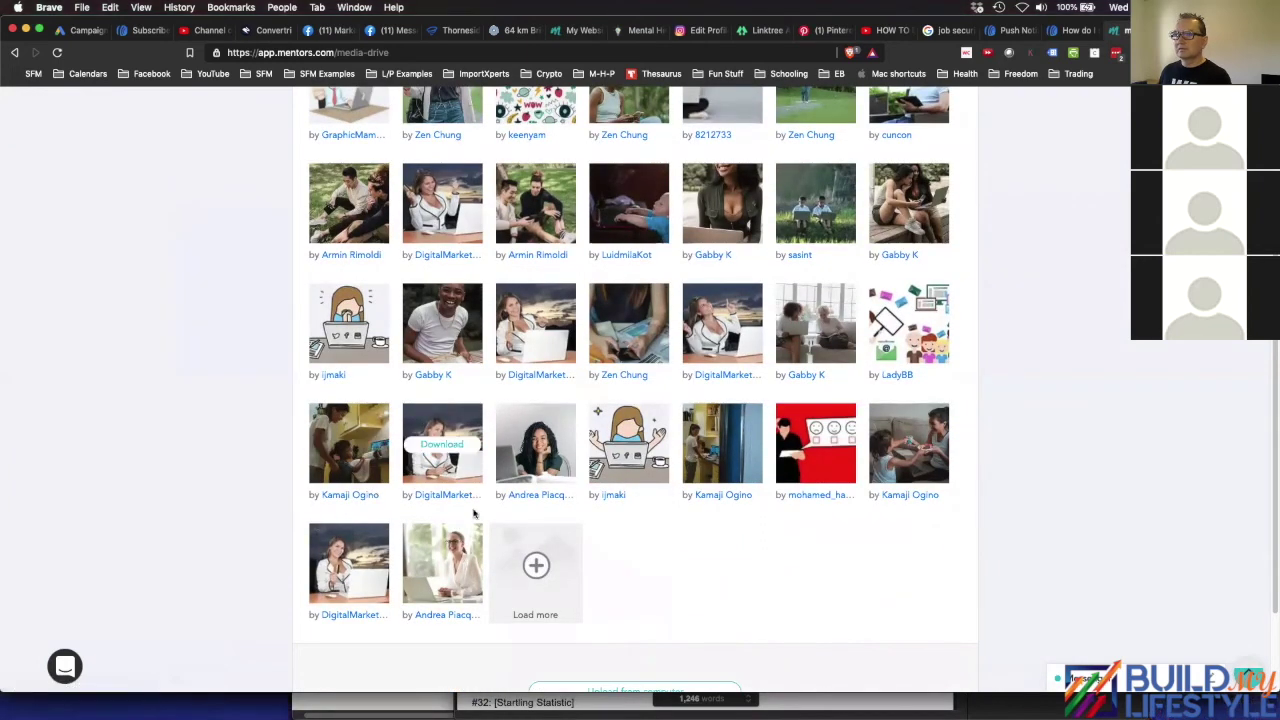
click(531, 590)
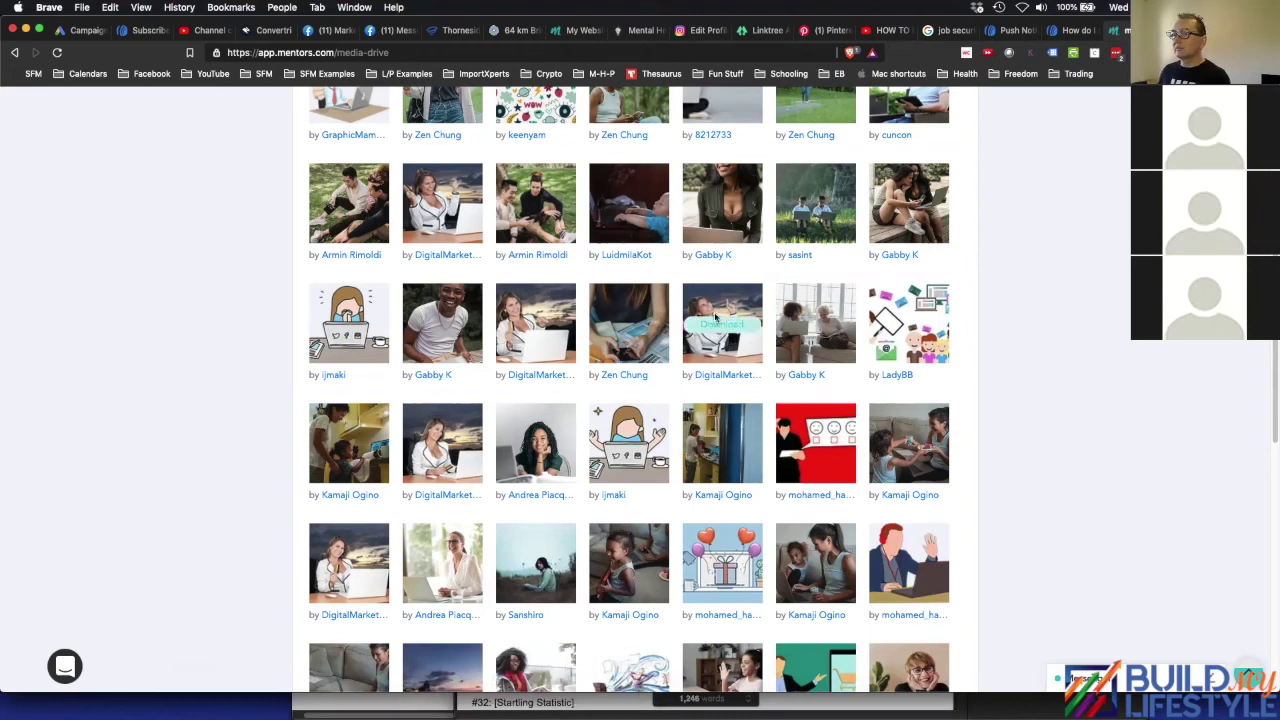
click(714, 325)
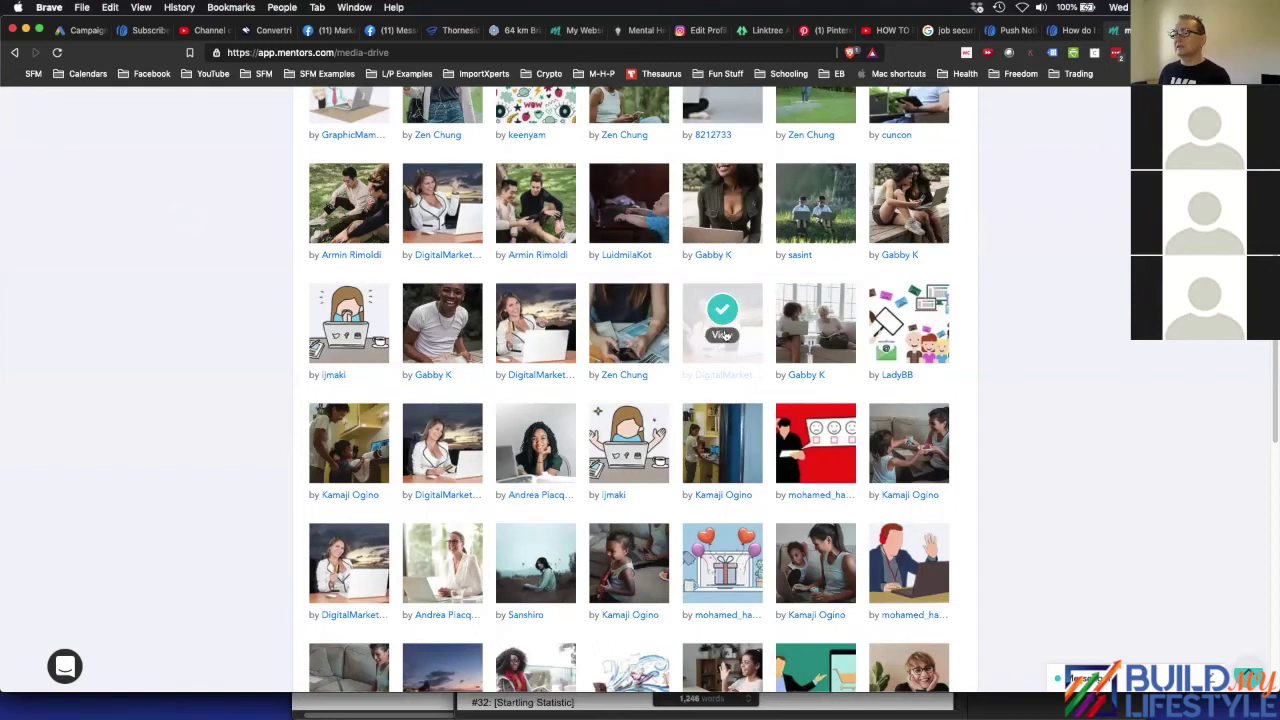
scroll(725, 335, up, 5)
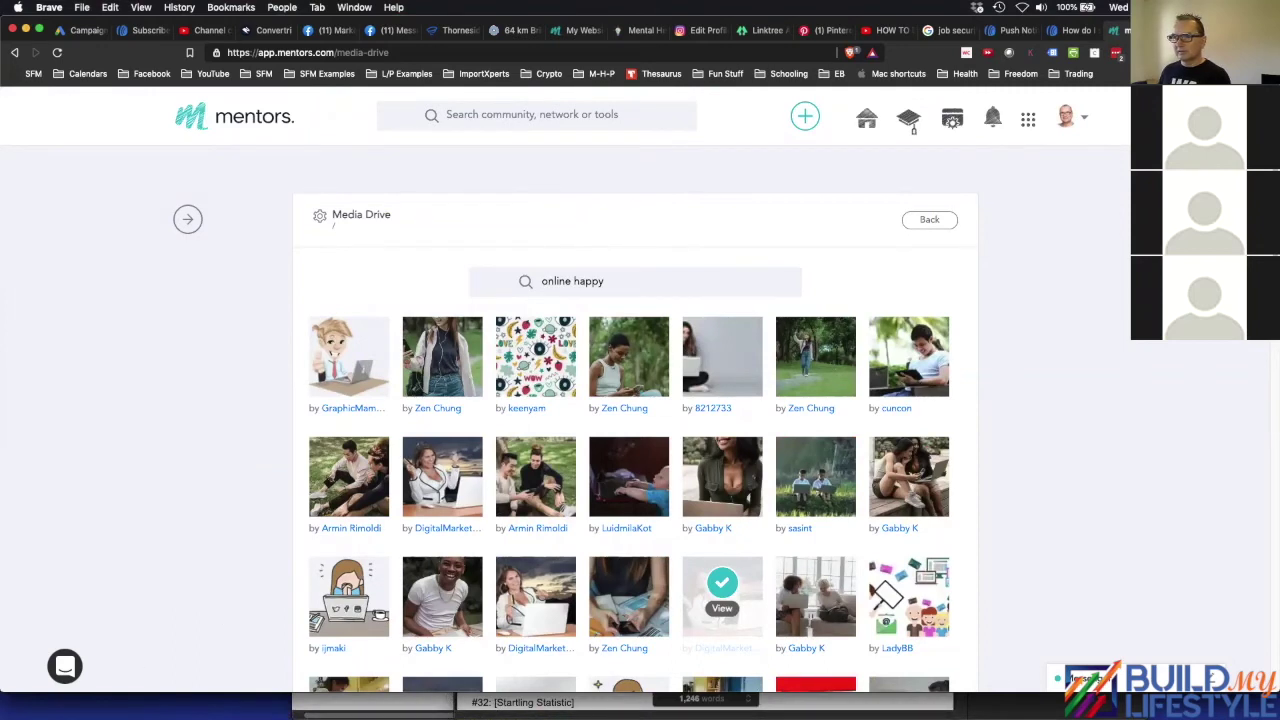
mouse_move(461, 708)
click(375, 706)
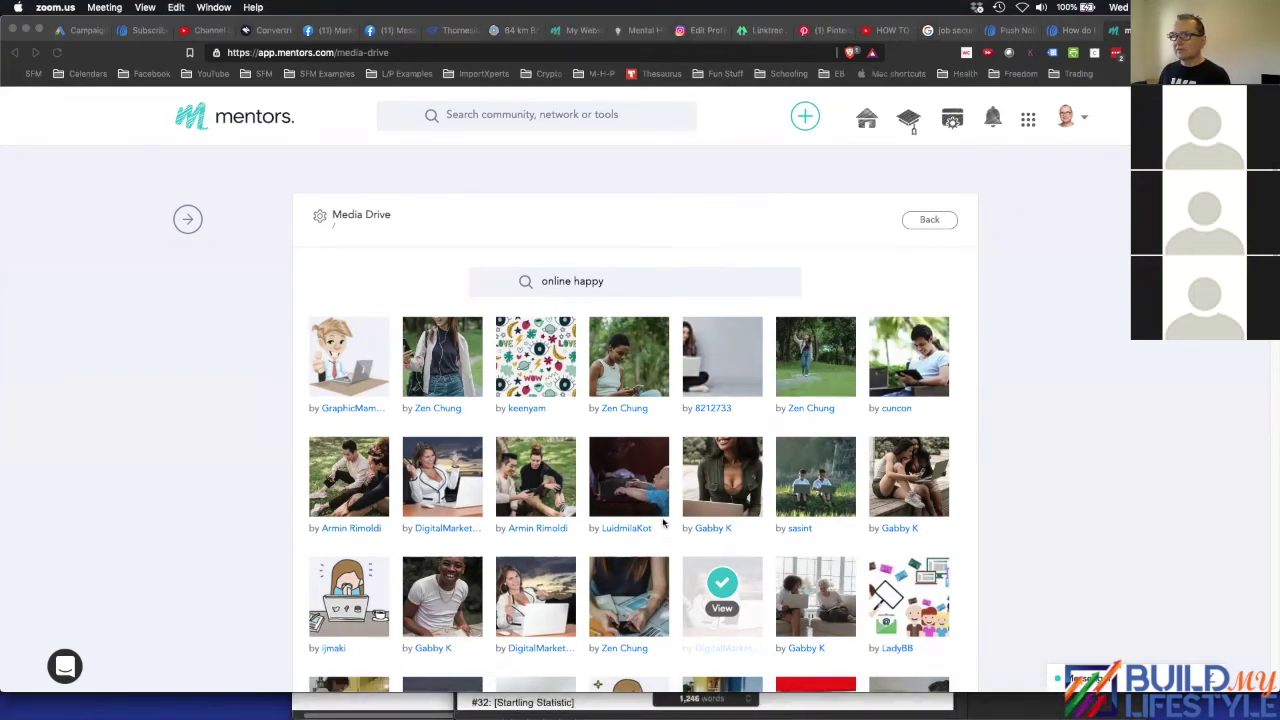
mouse_move(457, 708)
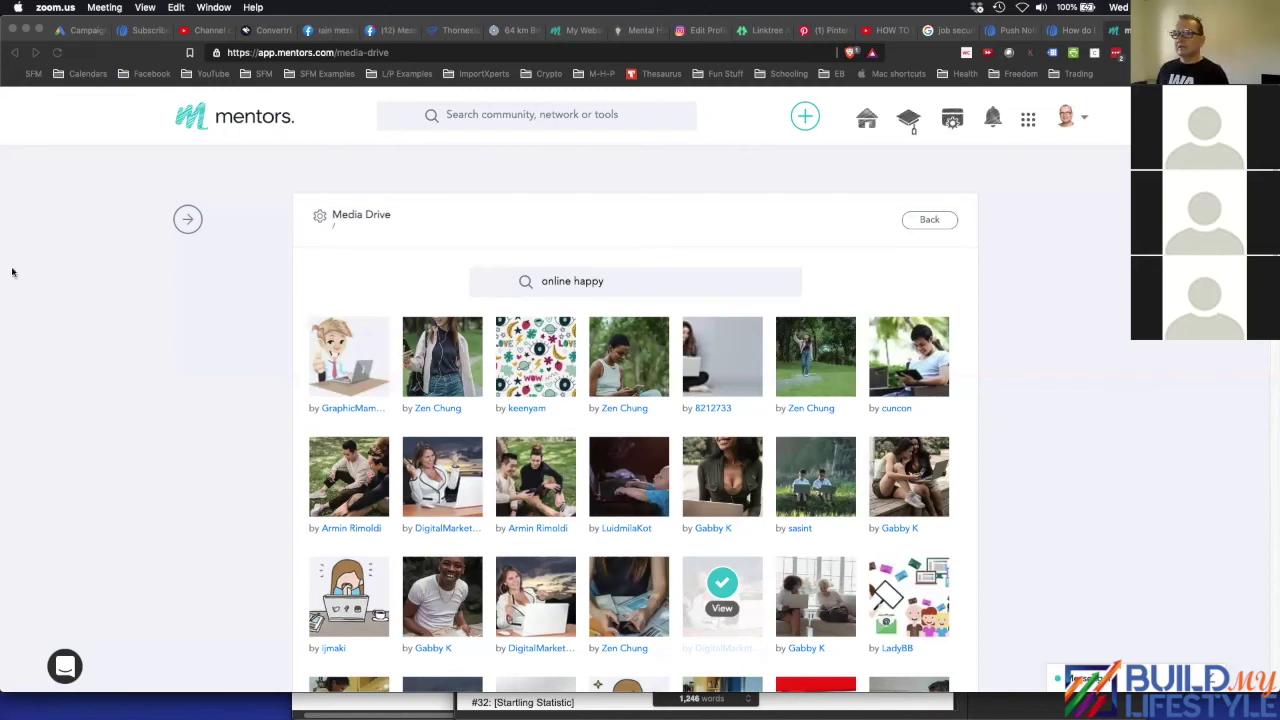
click(104, 489)
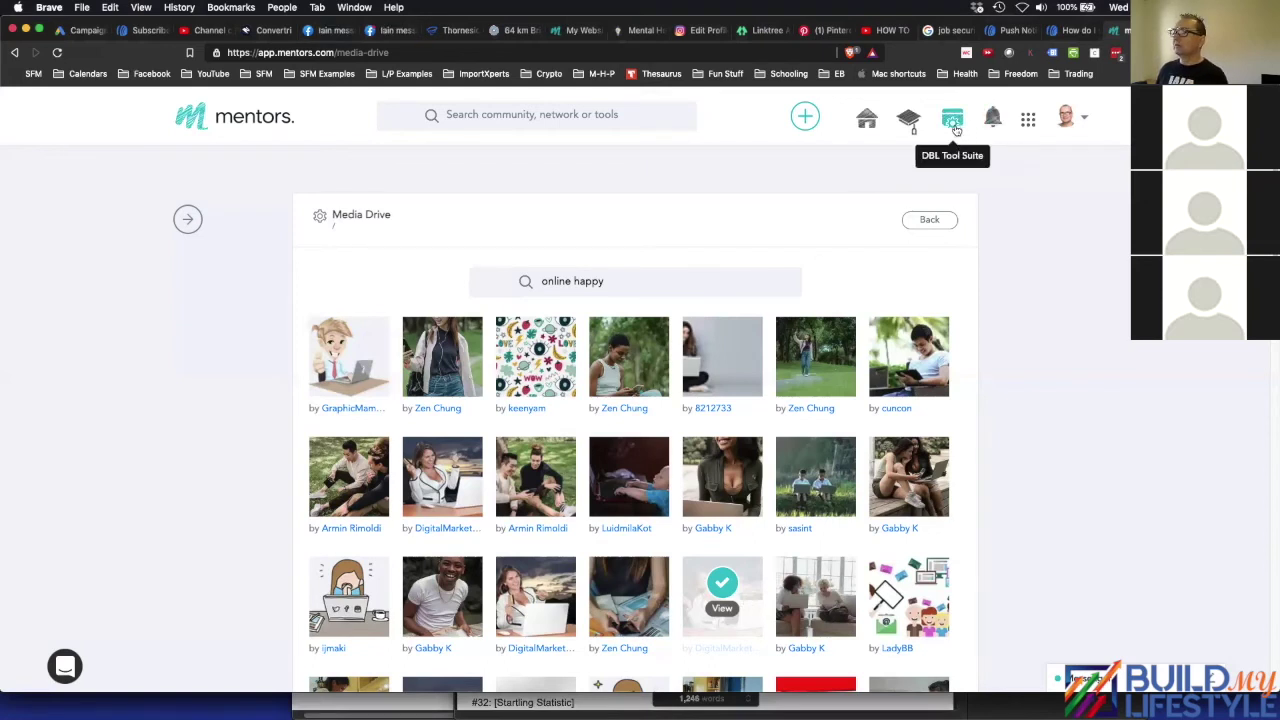
- Return to the Media Drive files and download the "online happy" picture into My Homeschool Project's Images folder as a JPEG named online-happy
click(366, 217)
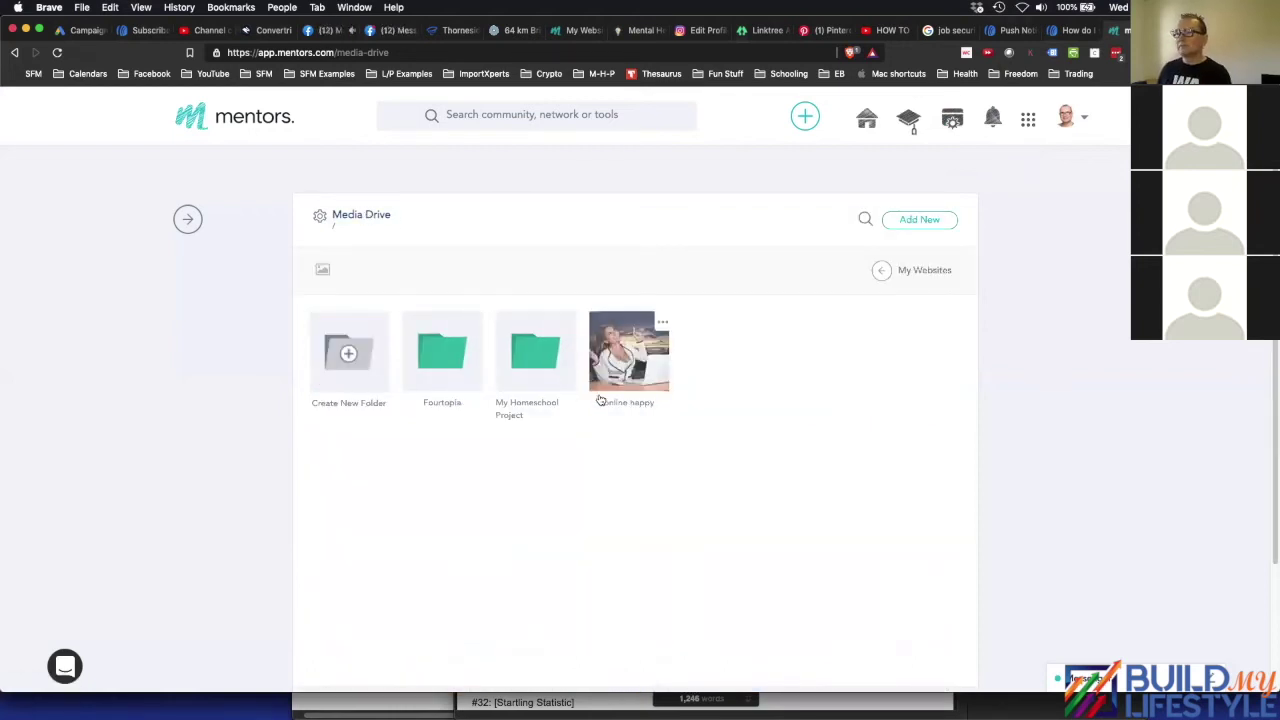
click(661, 325)
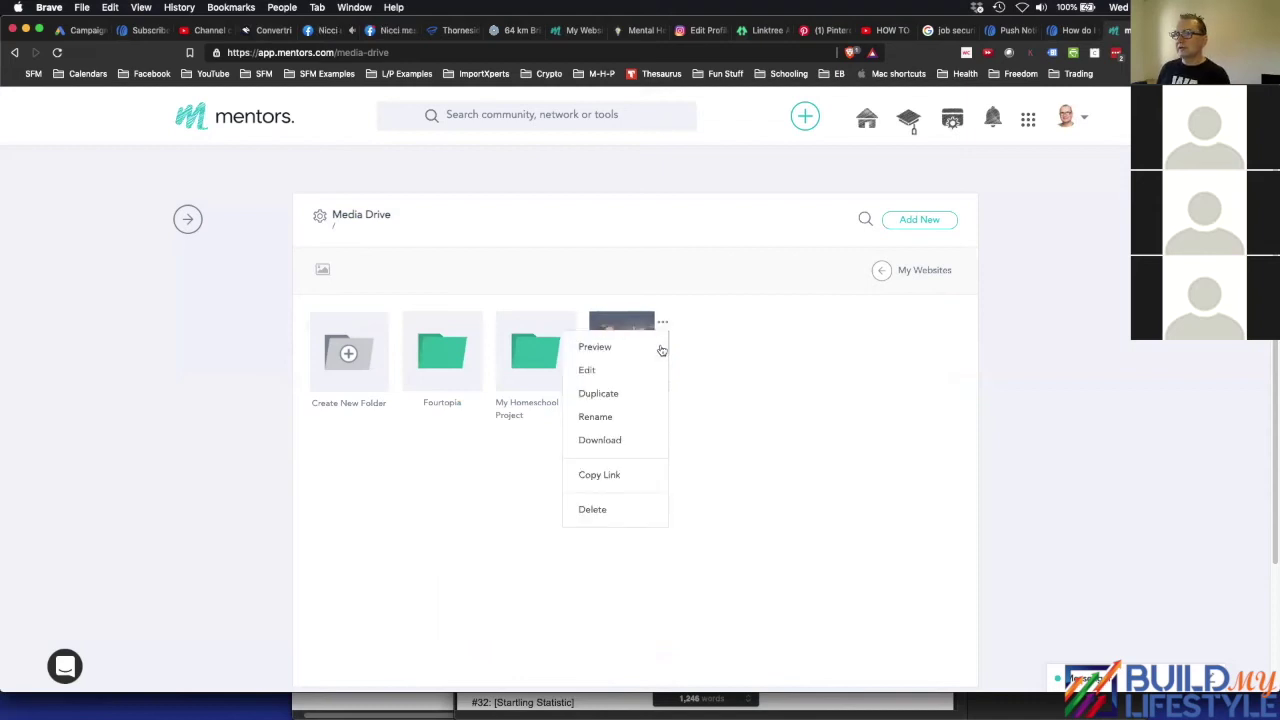
click(605, 445)
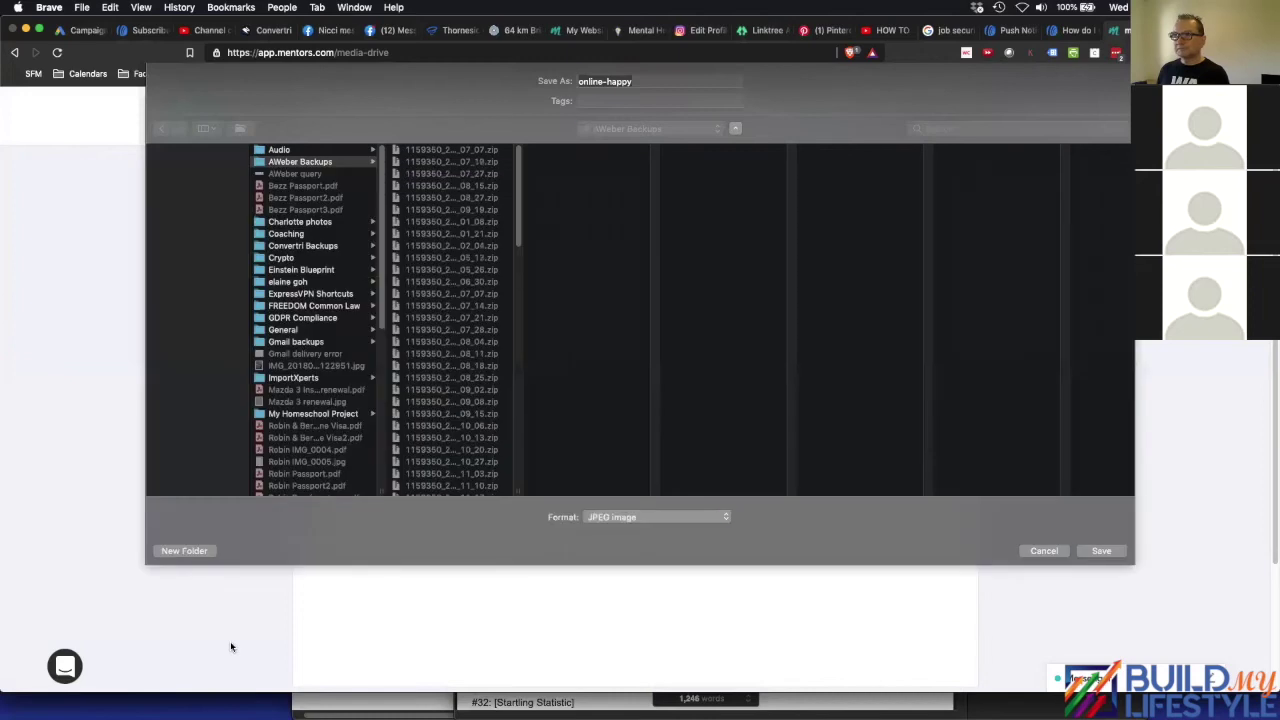
click(345, 413)
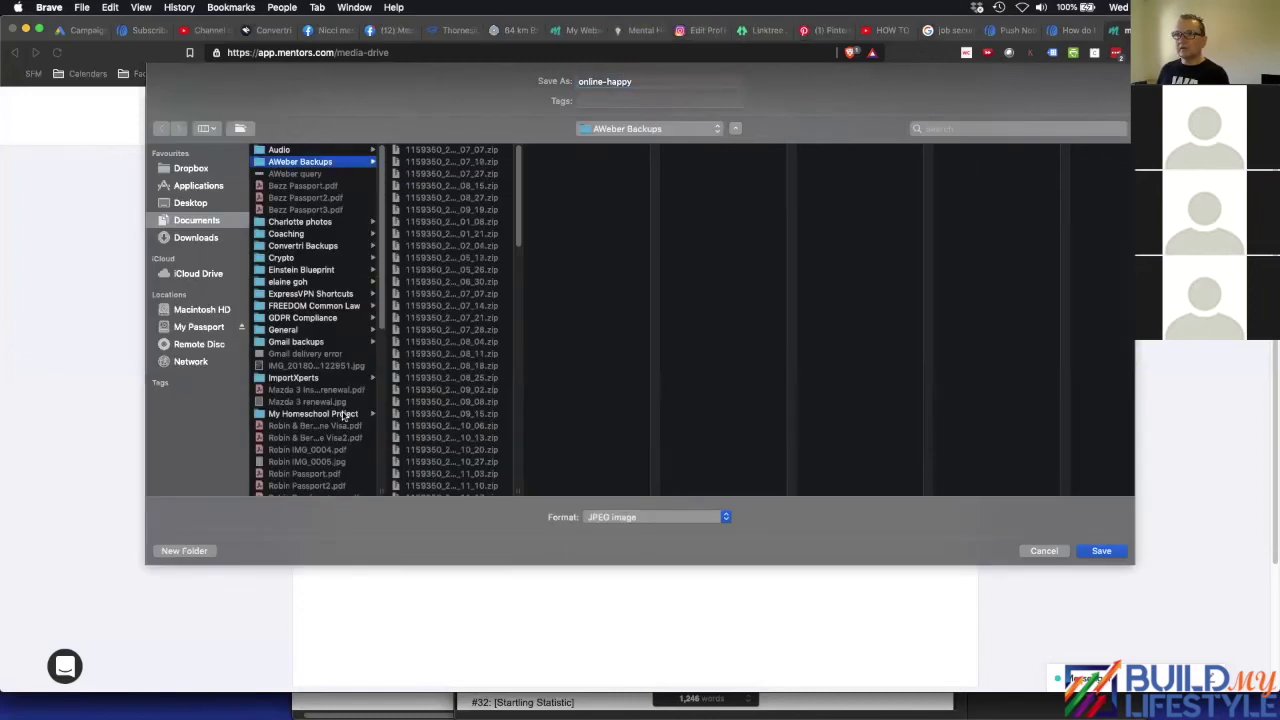
click(428, 175)
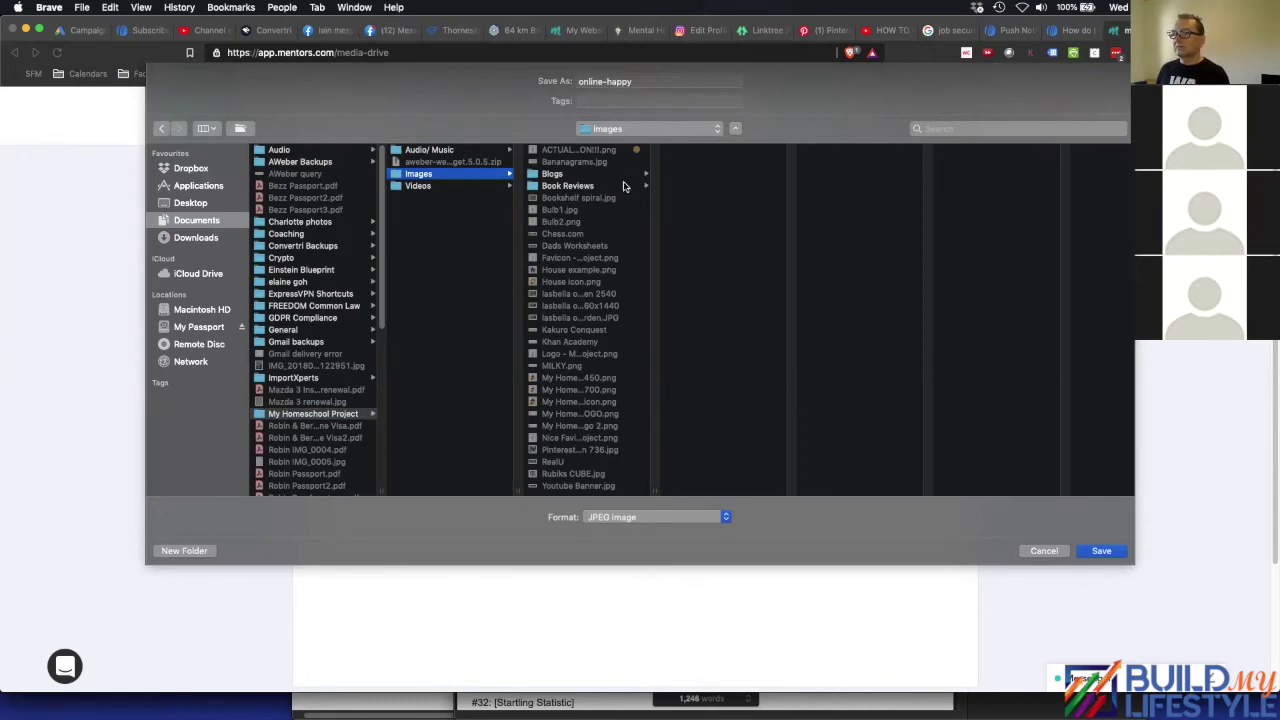
click(1100, 551)
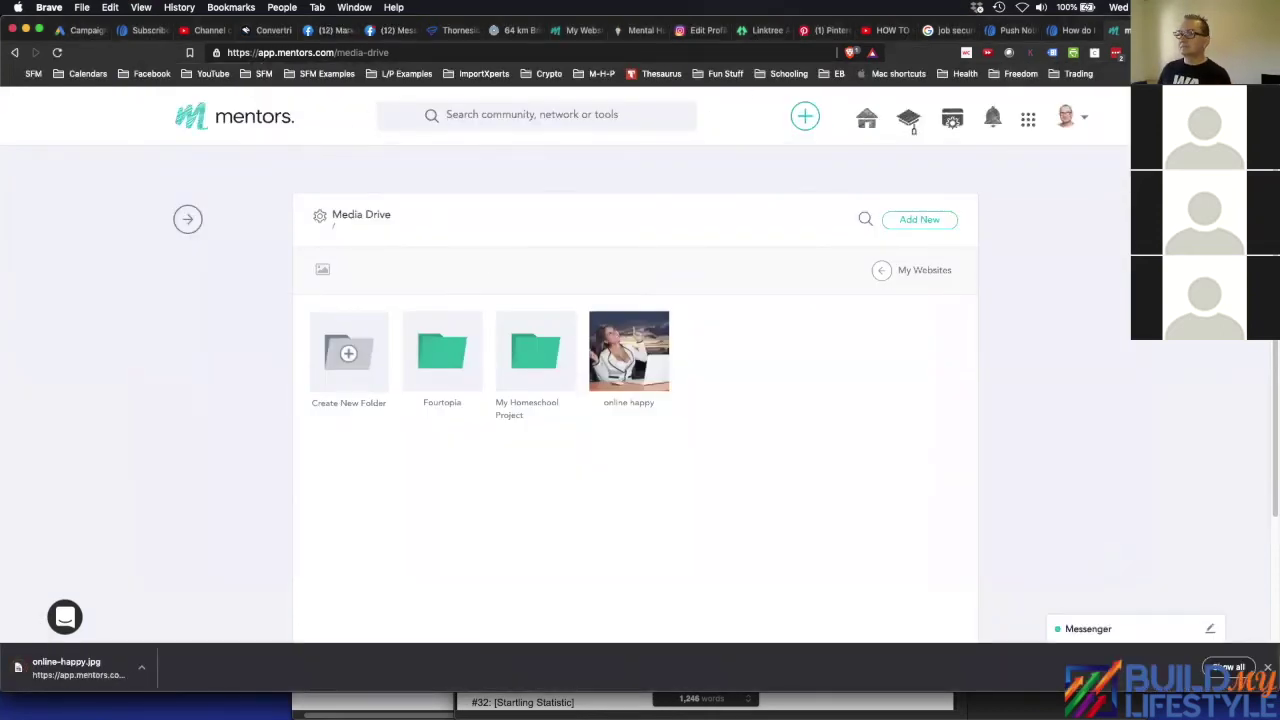
- Switch to the WordPress post, upload online-happy.jpg from My Homeschool Project's Images folder, and set it as the featured image
click(1185, 30)
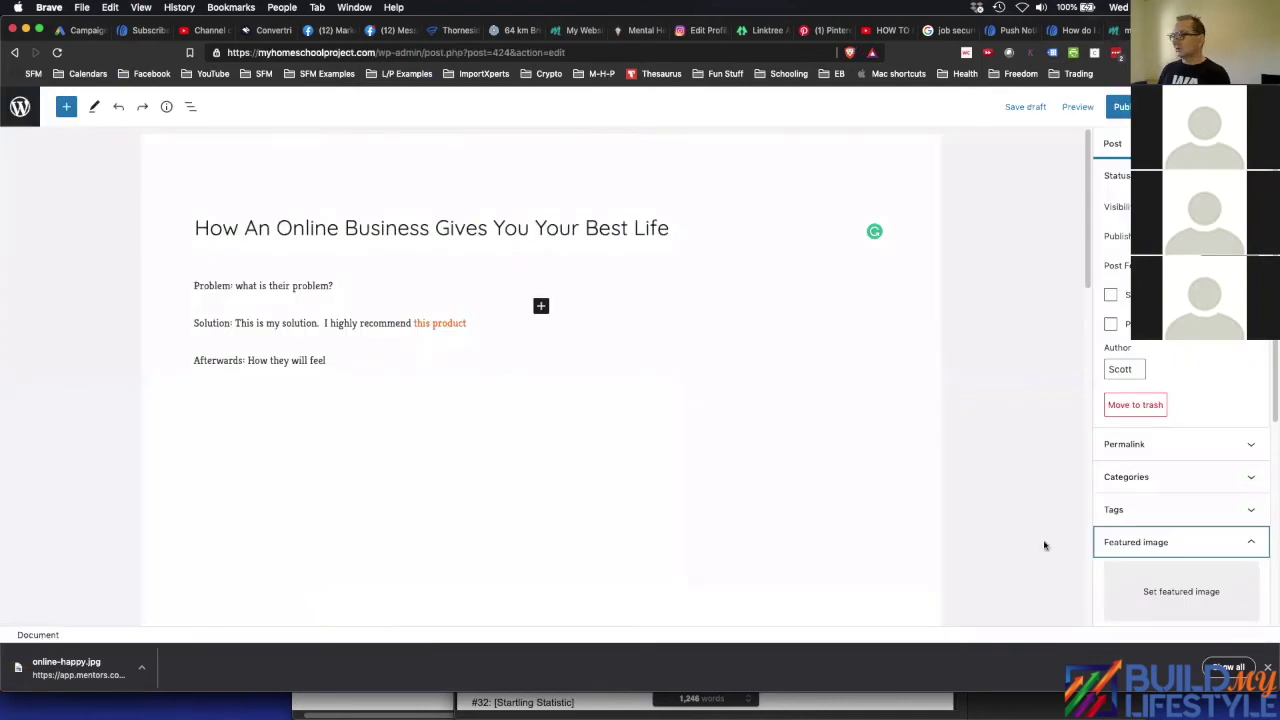
click(1193, 585)
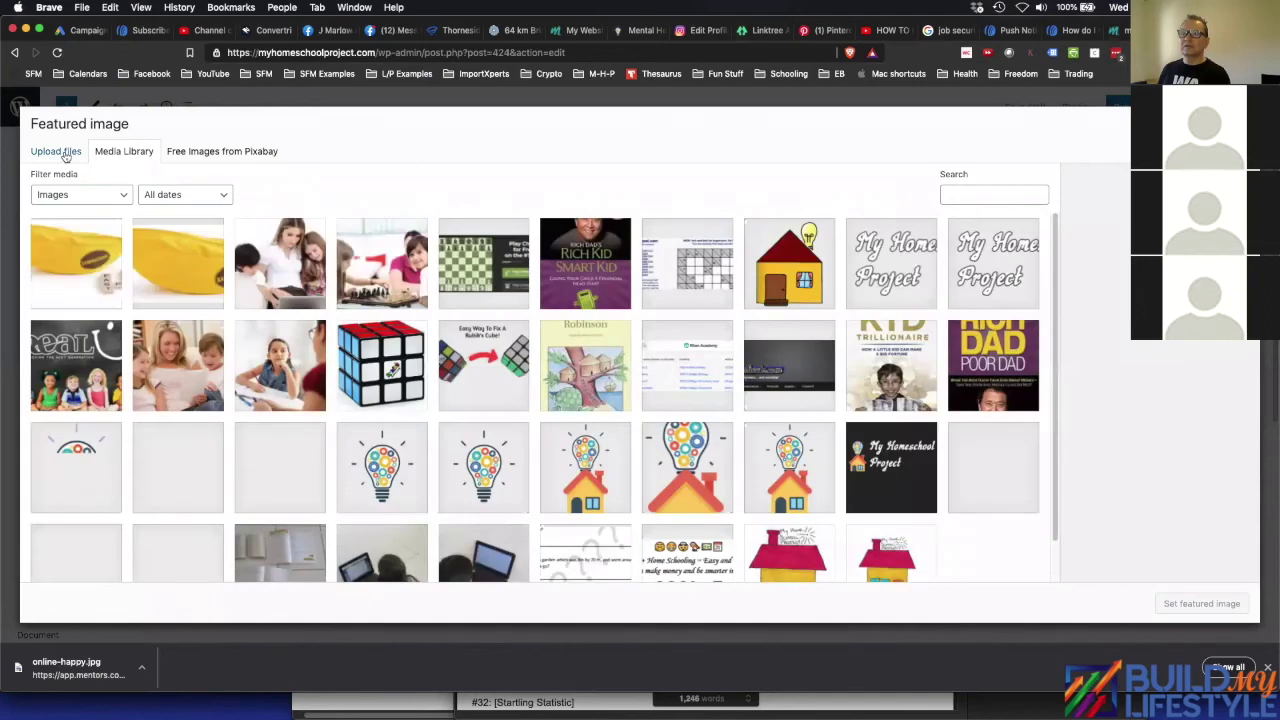
click(42, 151)
click(631, 363)
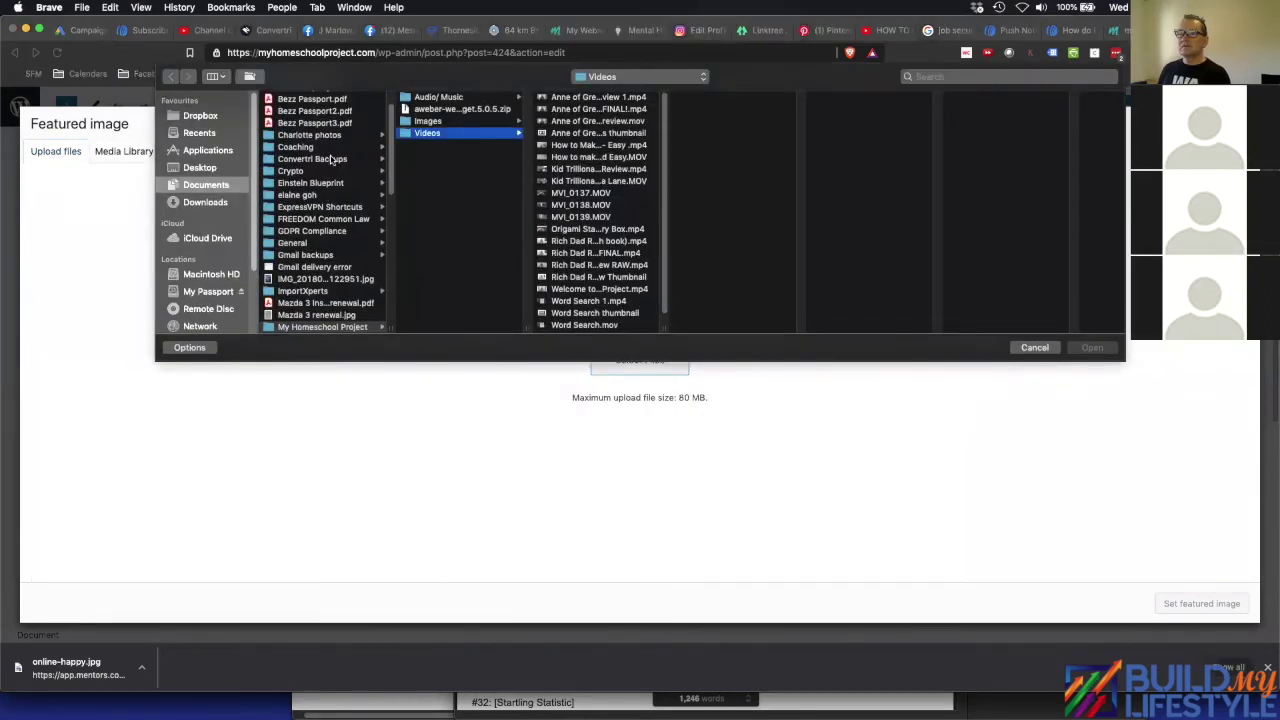
scroll(281, 283, down, 1)
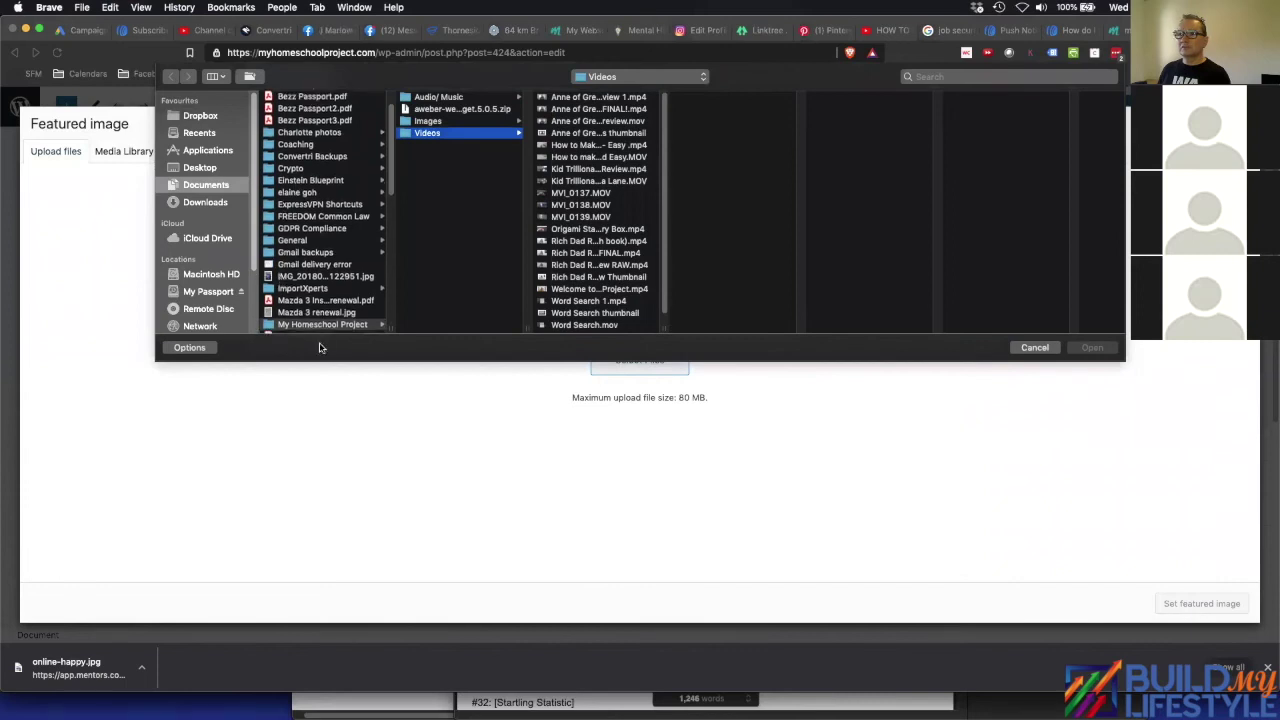
click(452, 121)
scroll(568, 197, down, 5)
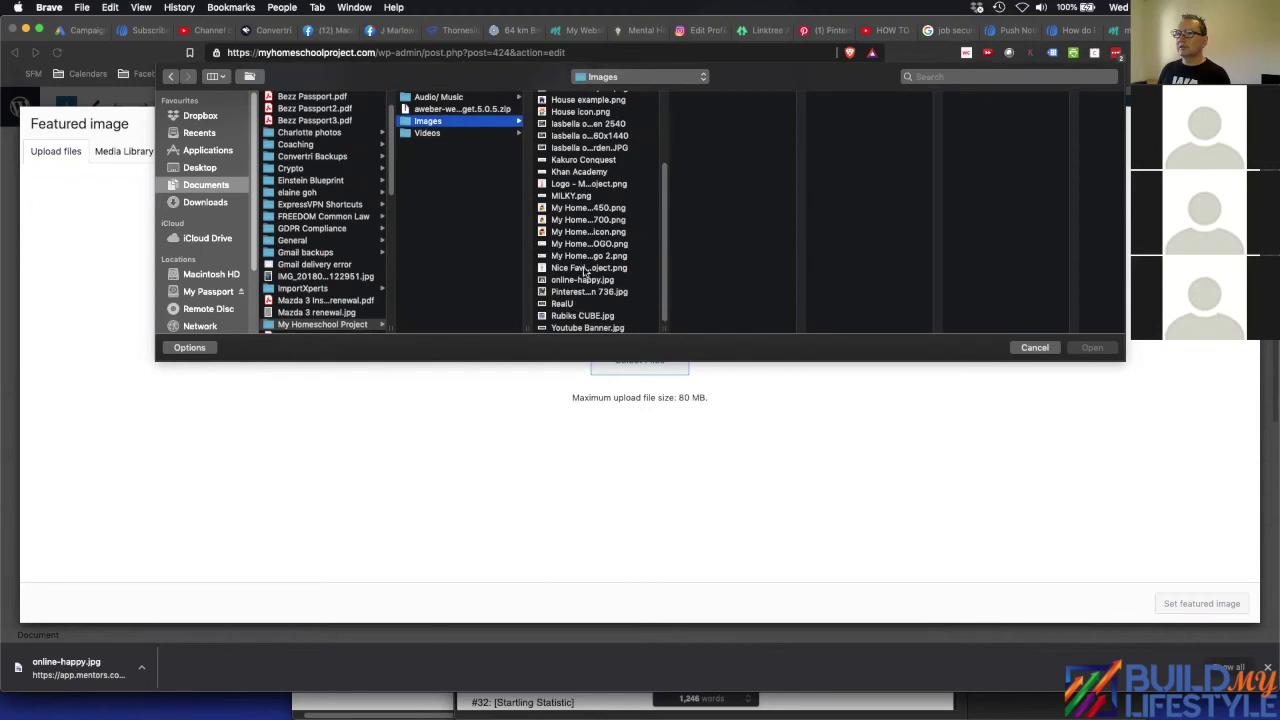
click(592, 281)
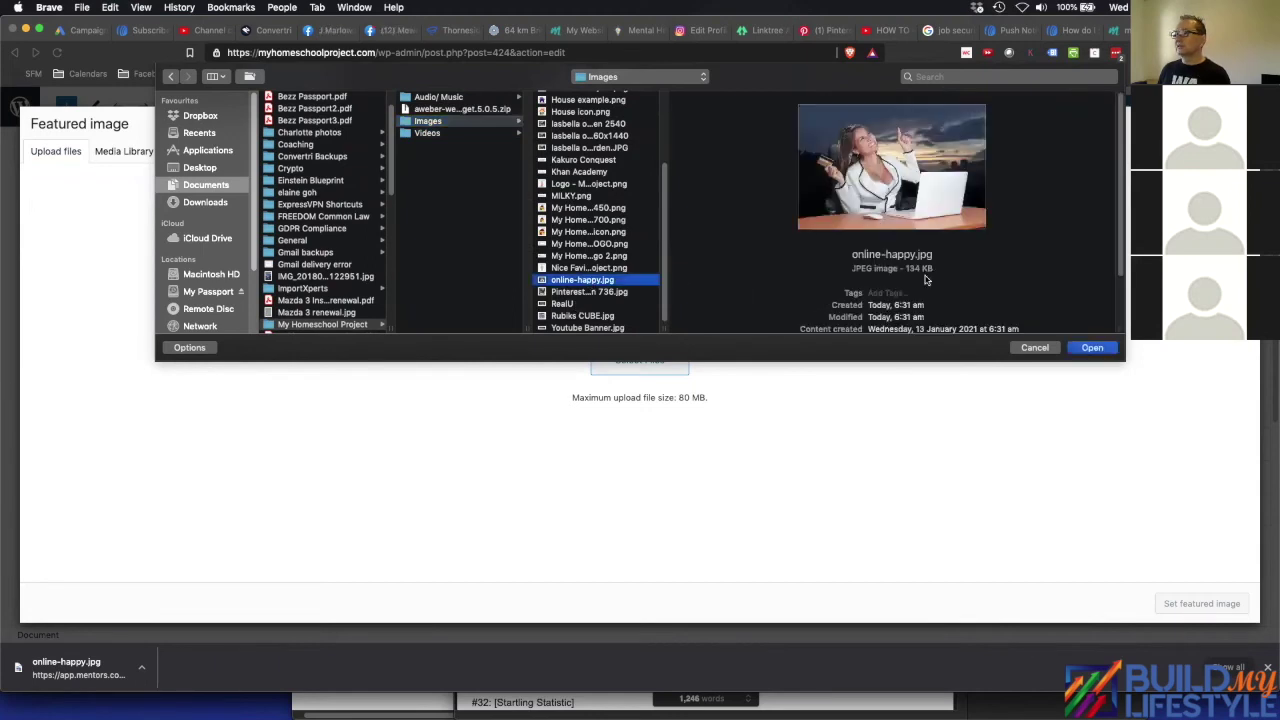
click(1092, 348)
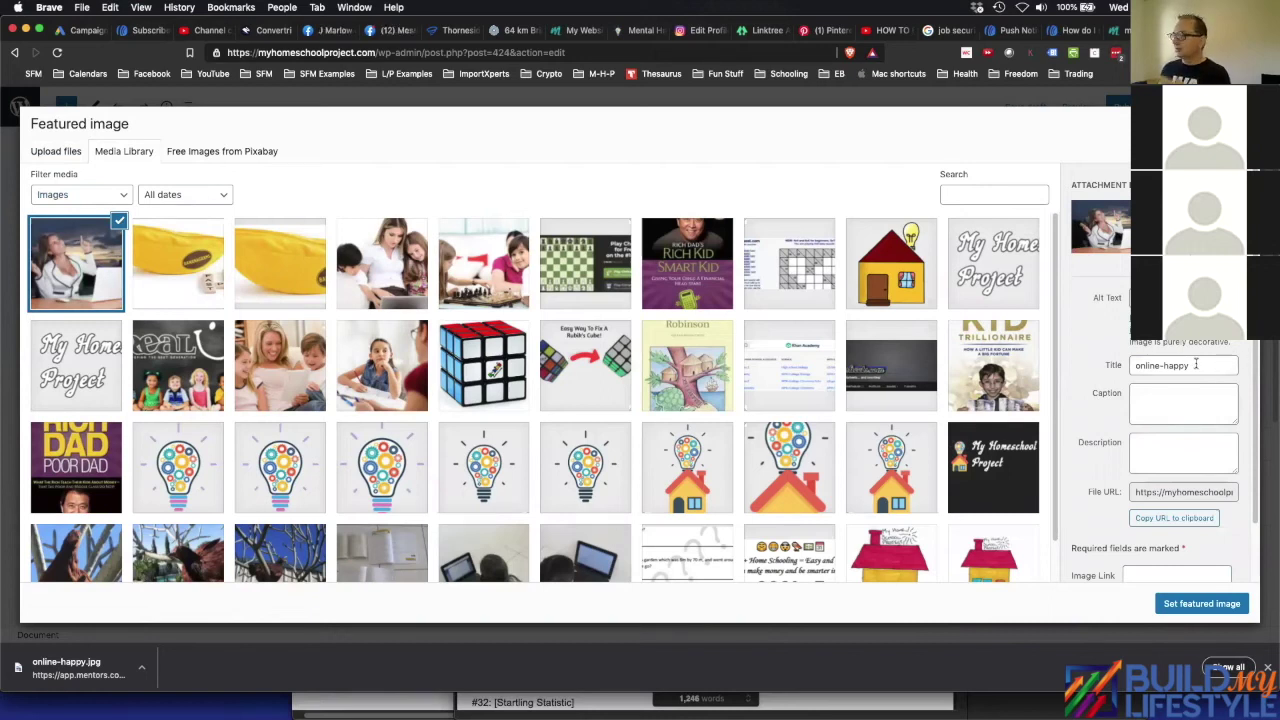
click(1194, 605)
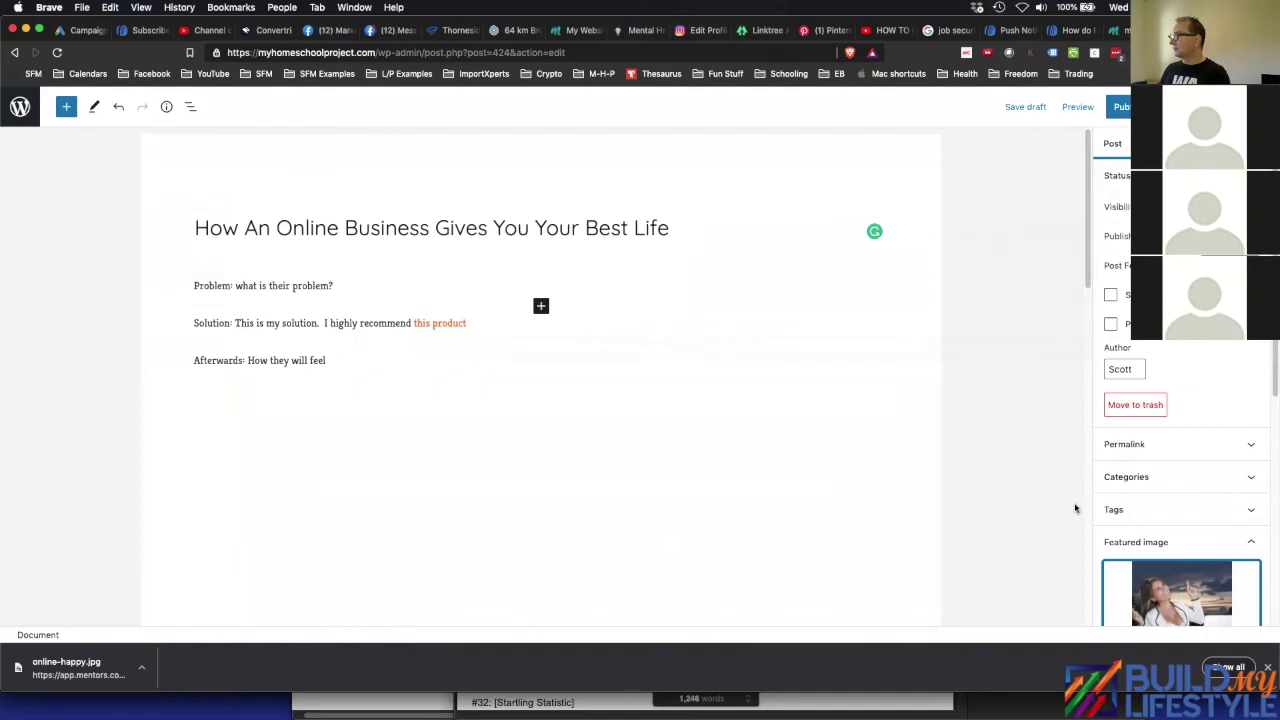
scroll(1177, 550, down, 2)
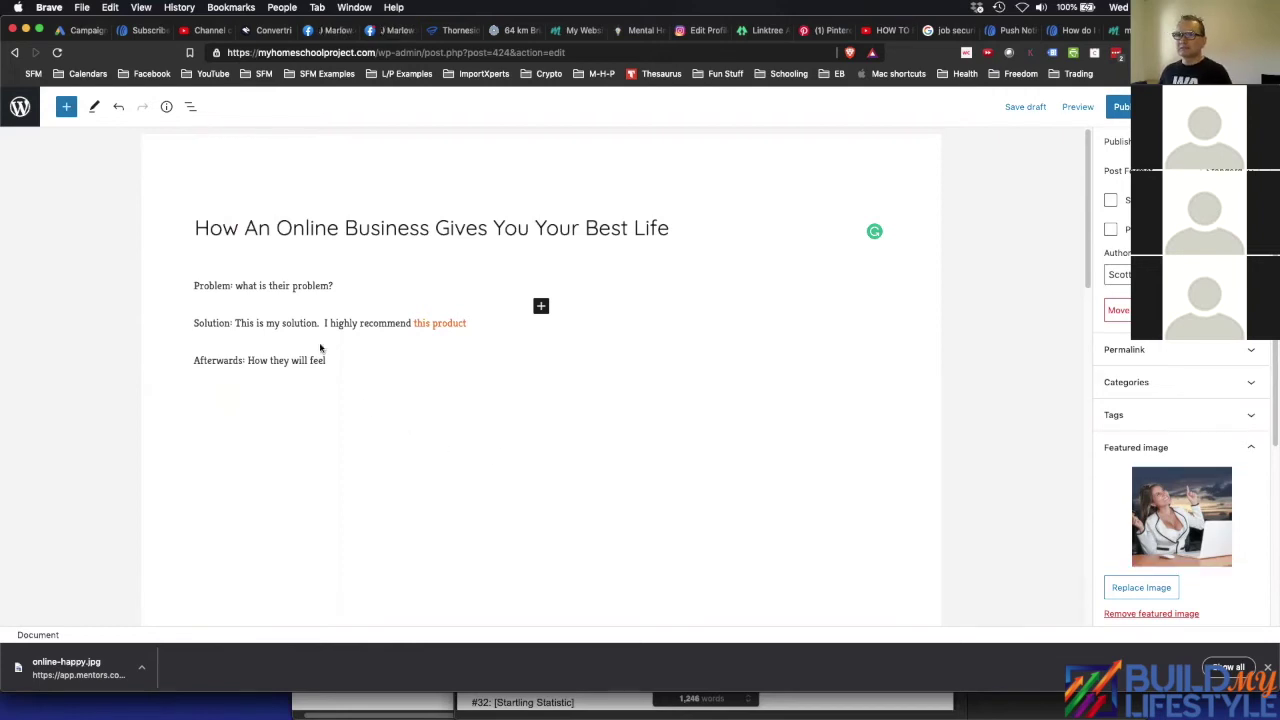
- Insert a Separator block below the "Afterwards: How they will feel" paragraph
click(339, 360)
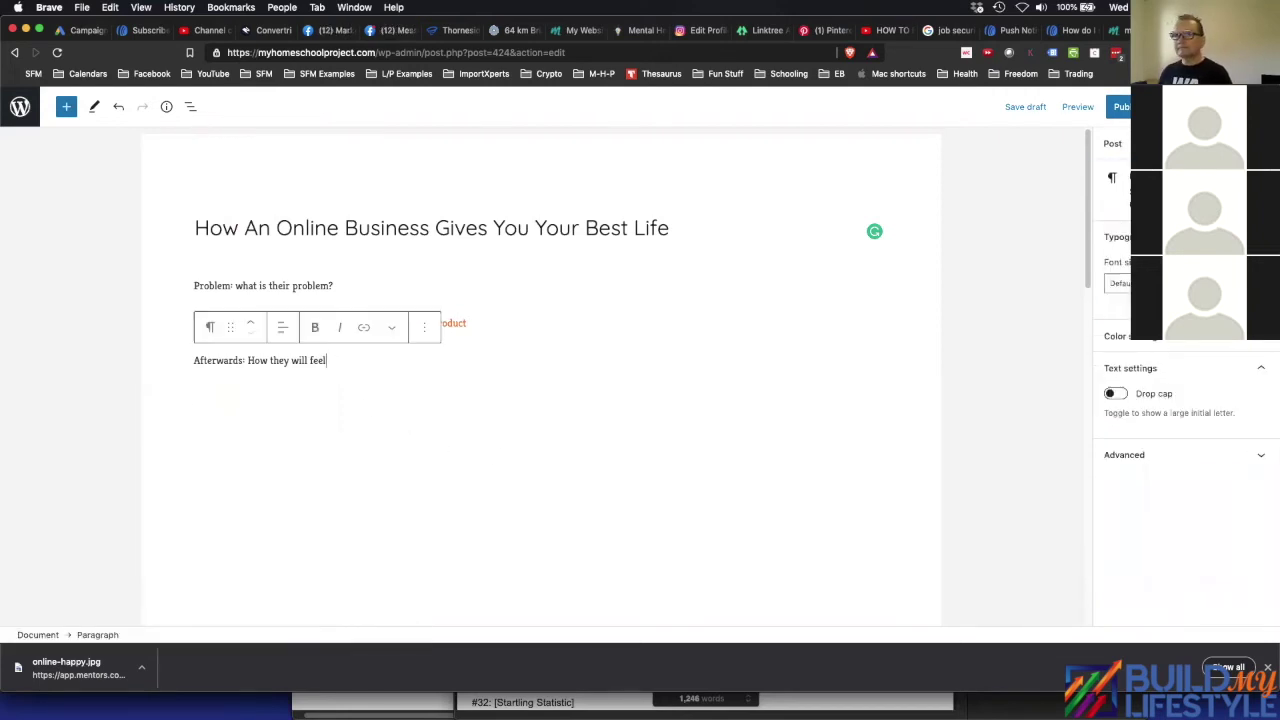
key(Return)
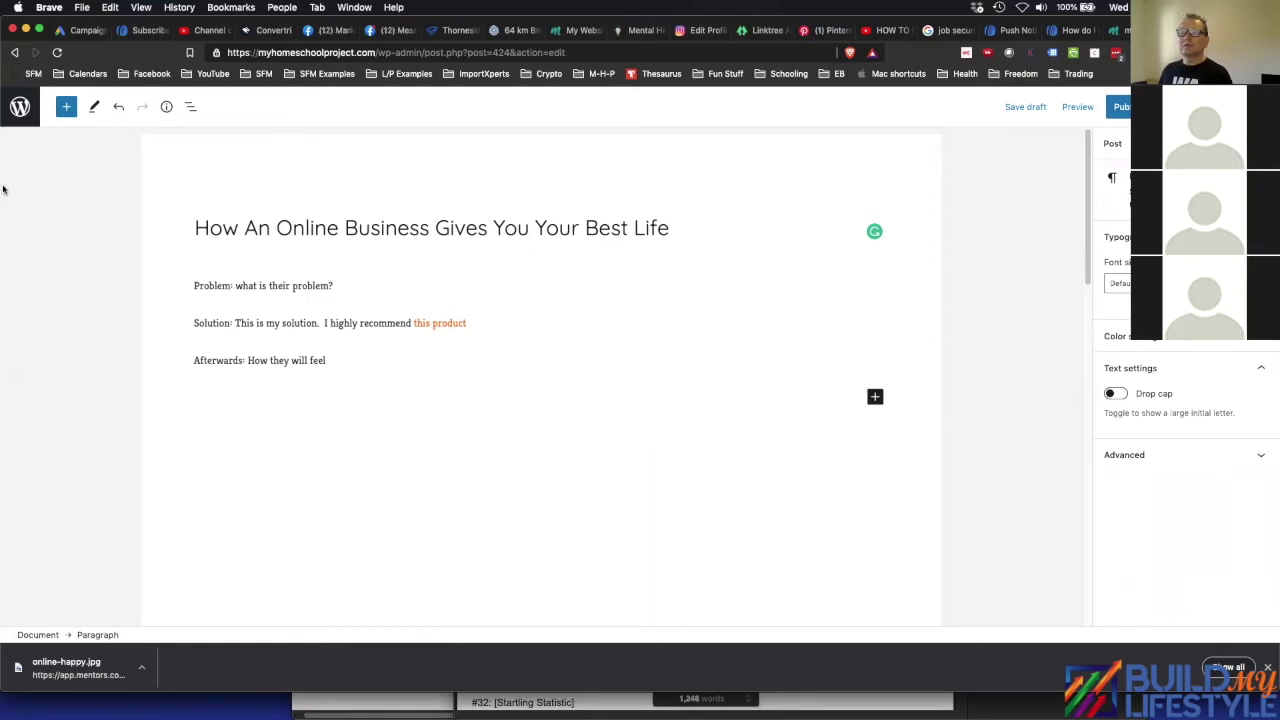
click(65, 107)
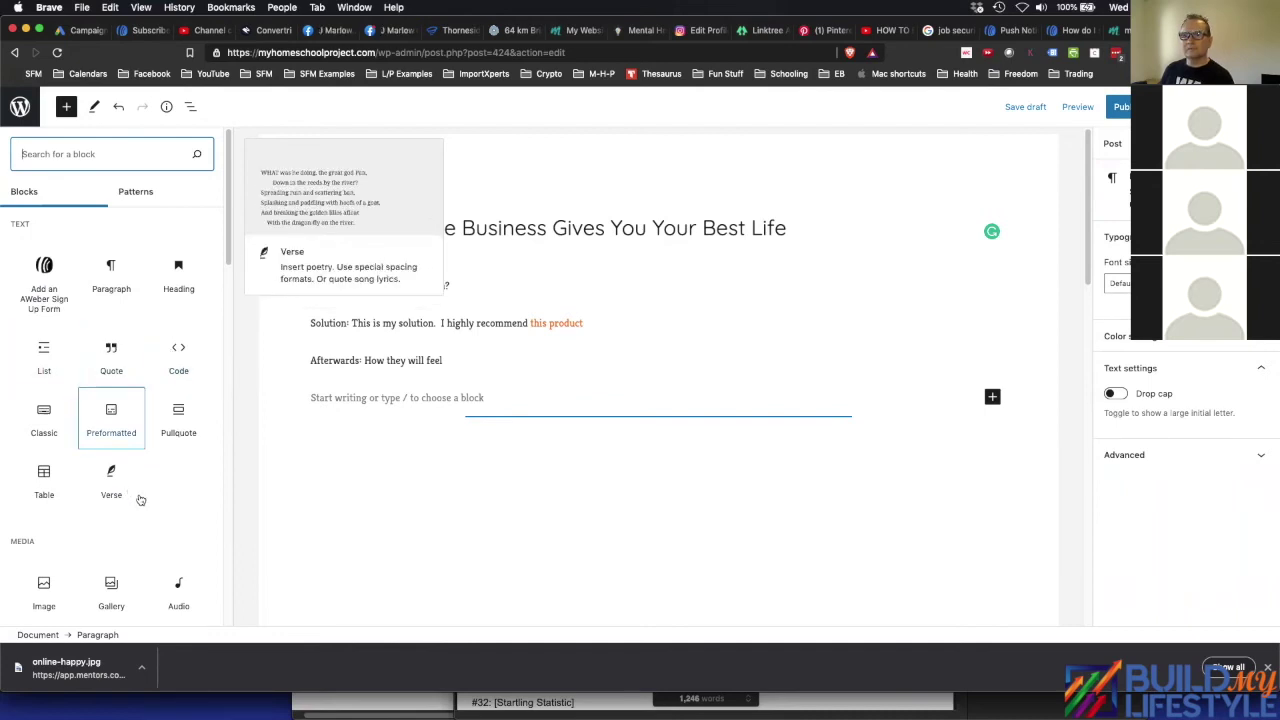
scroll(140, 500, down, 5)
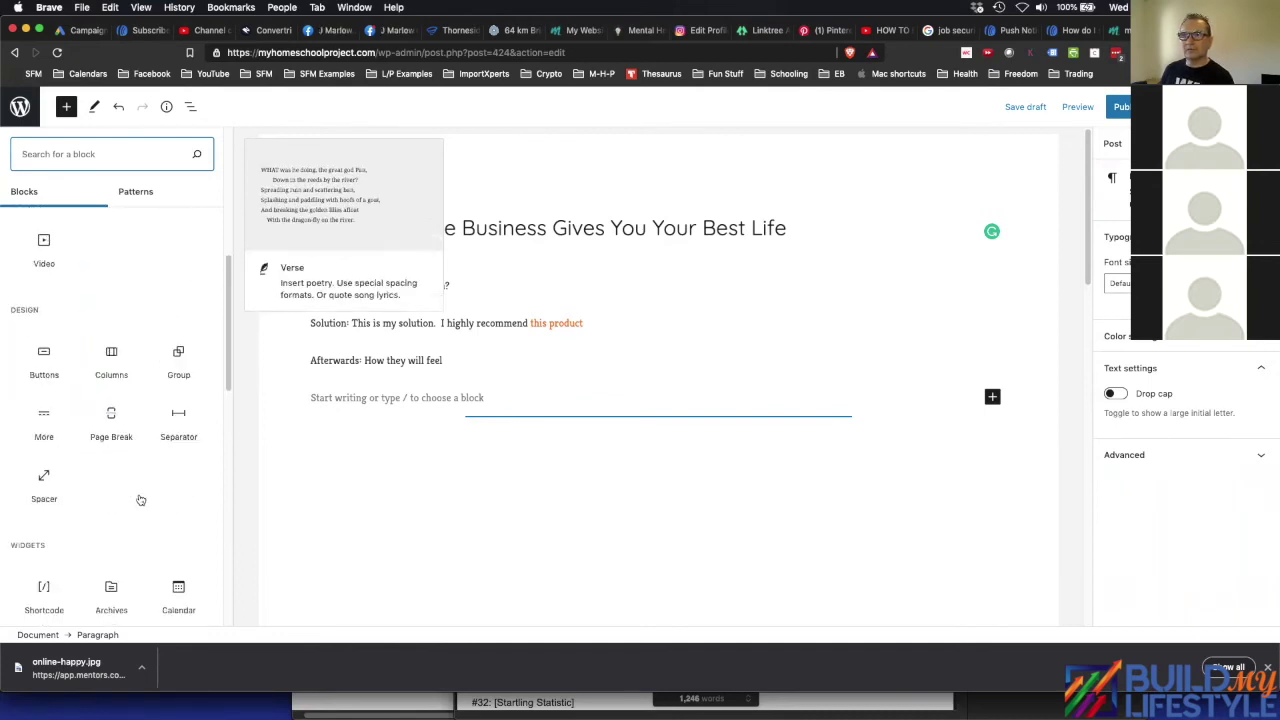
click(178, 424)
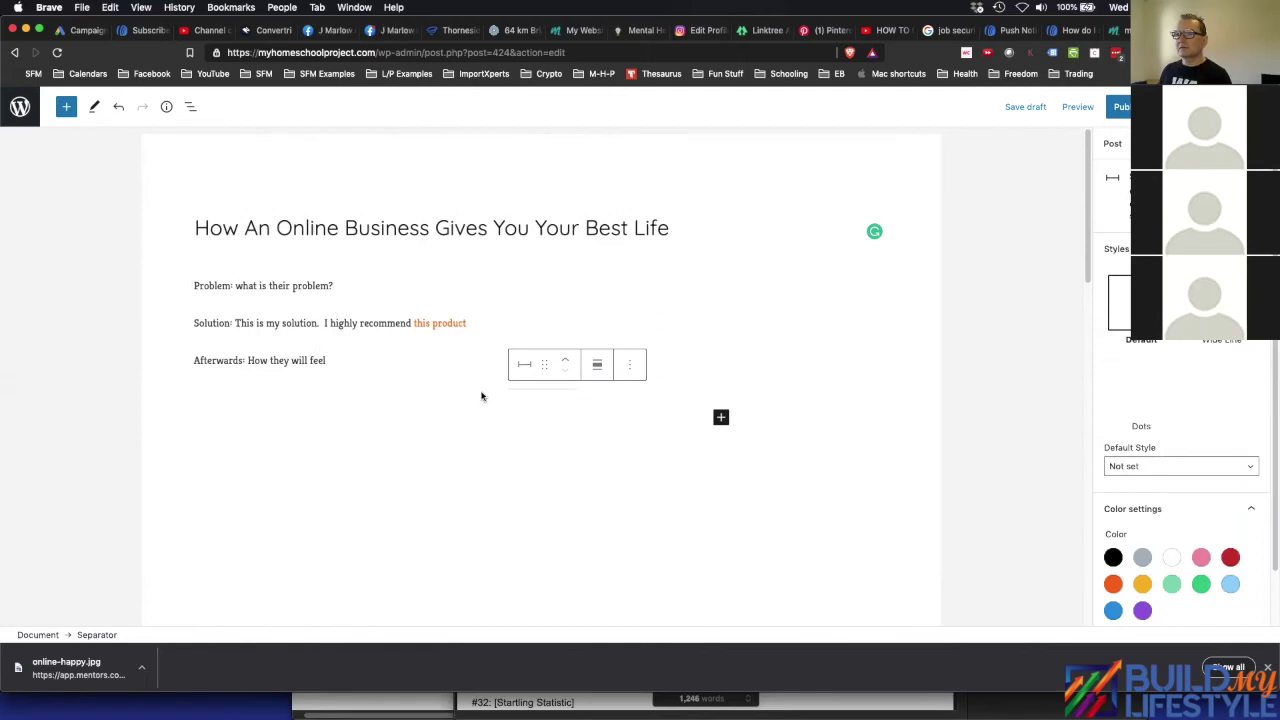
- Add a paragraph below the separator reading "Here is my Facebook page"
click(544, 412)
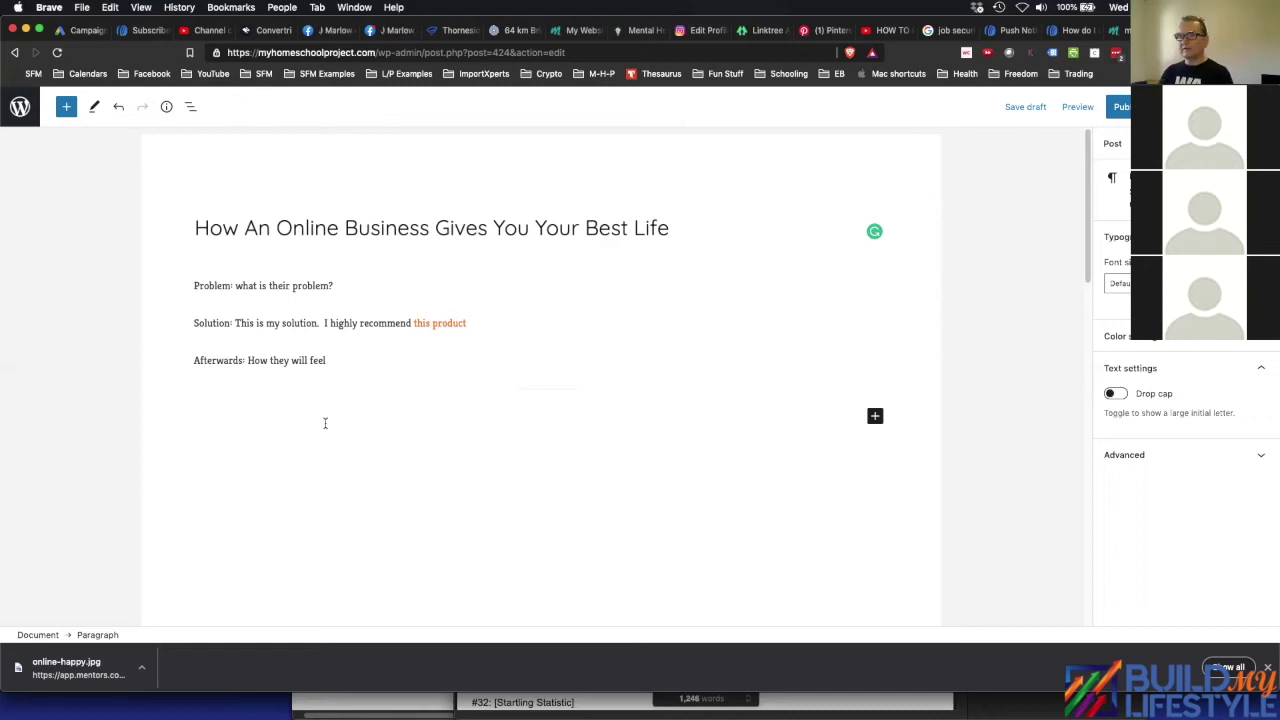
text(H)
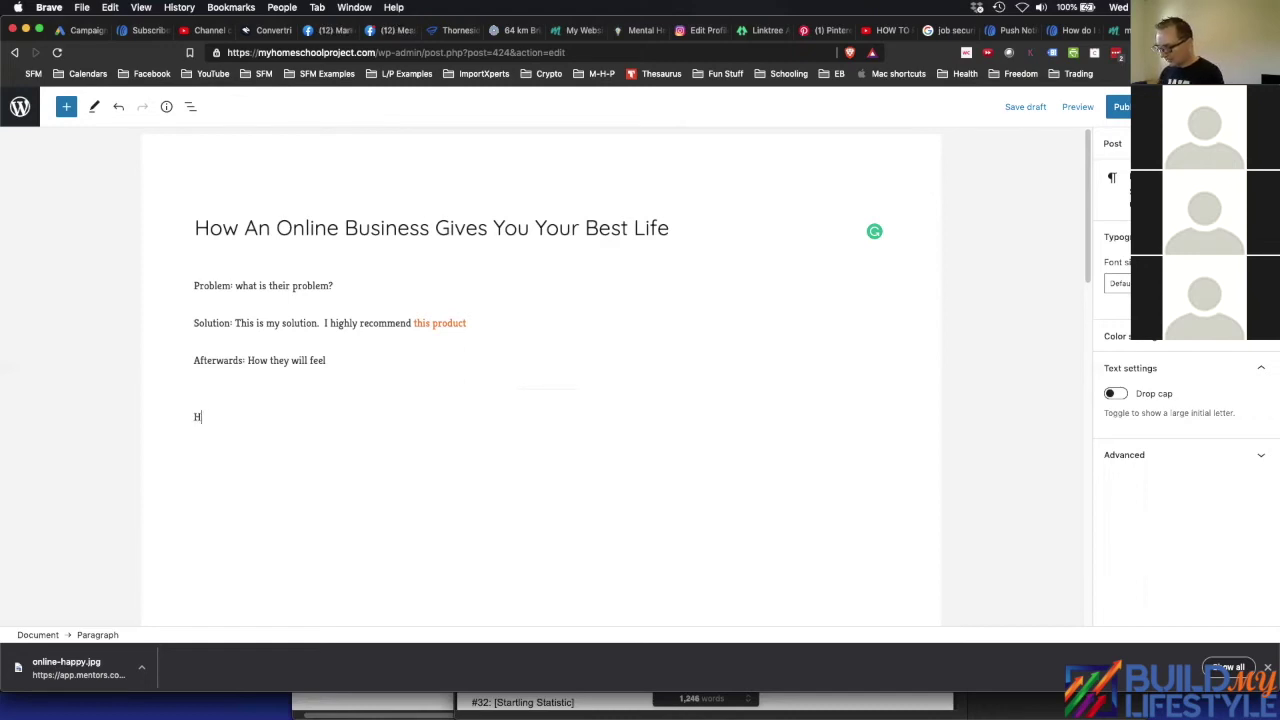
text(ere is my)
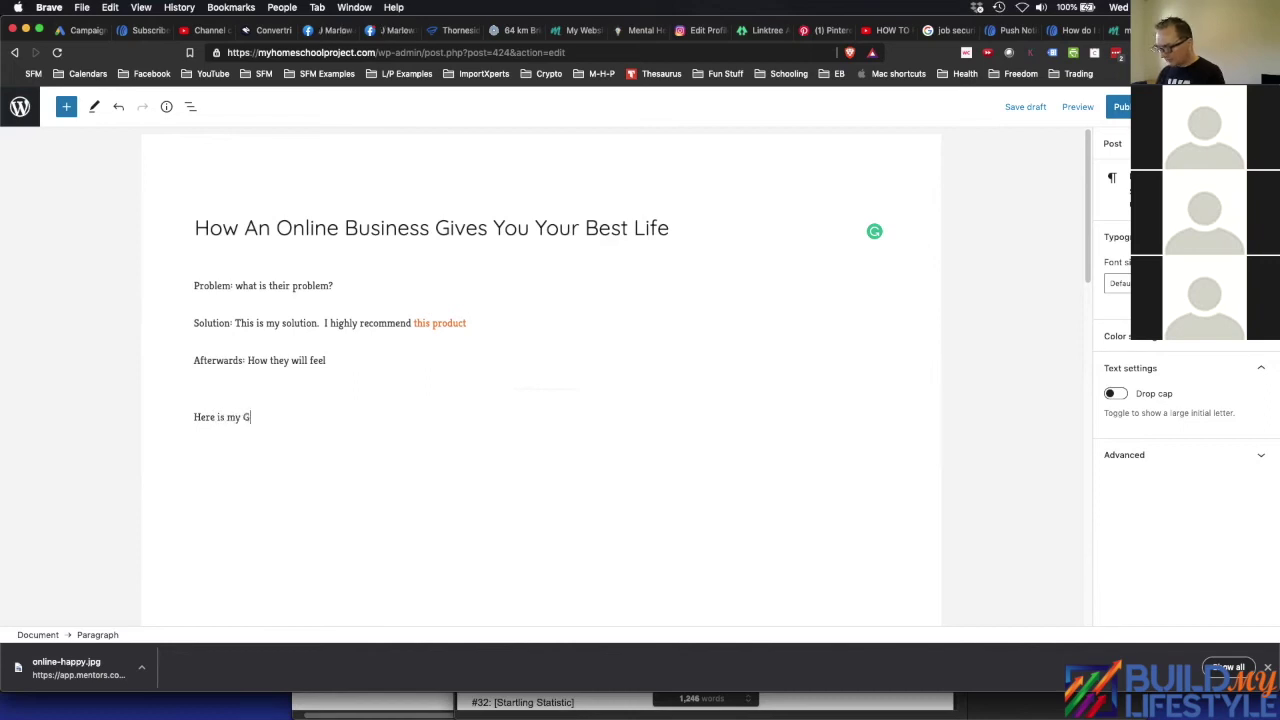
text( Facebook)
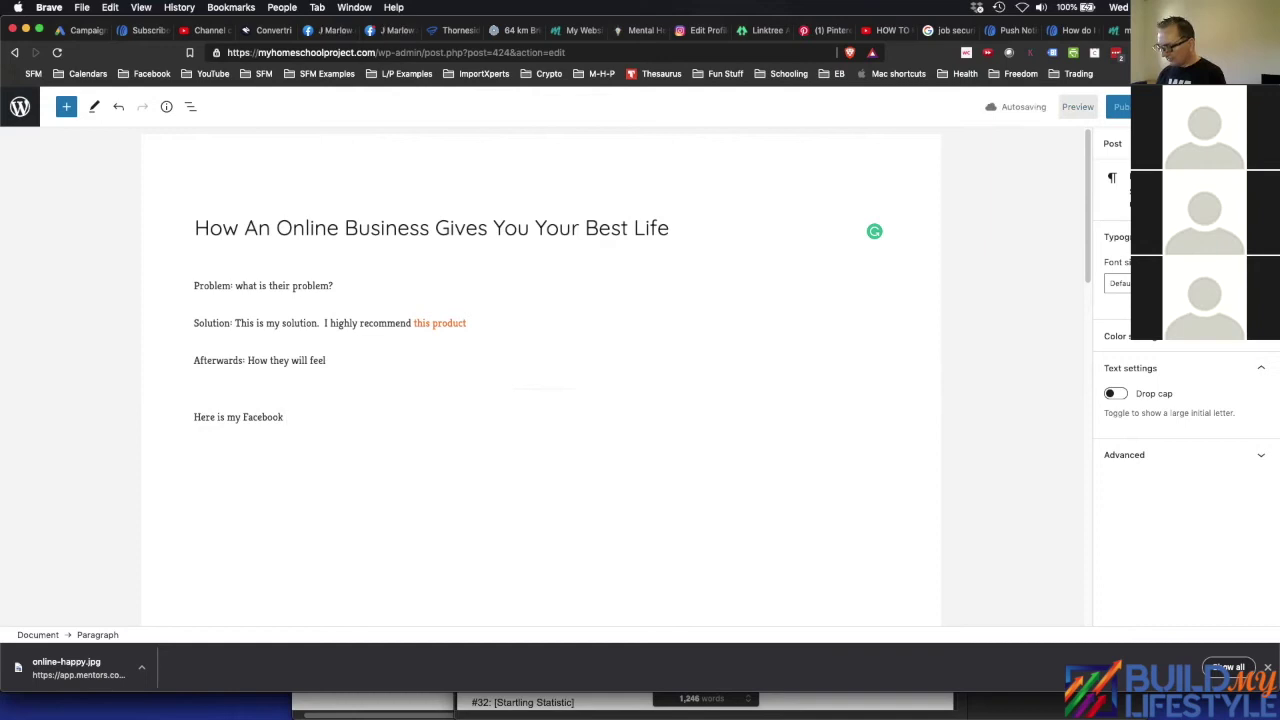
text( page)
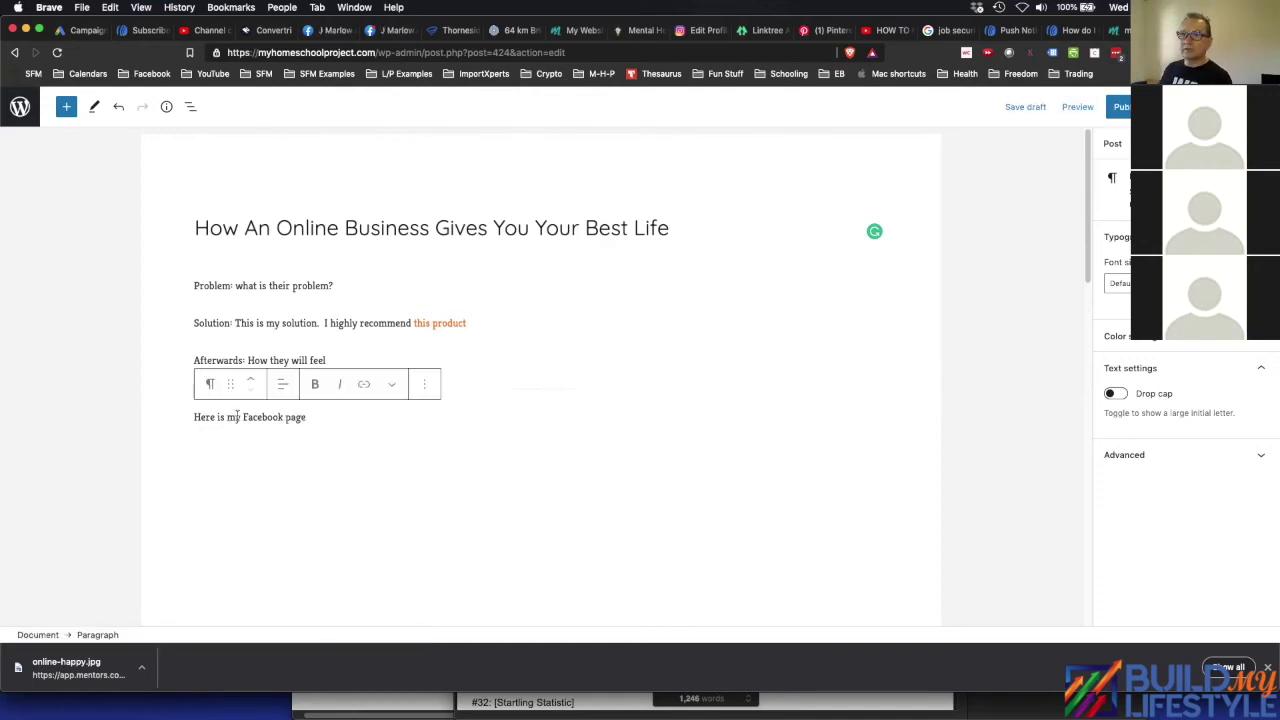
drag(243, 419, 306, 419)
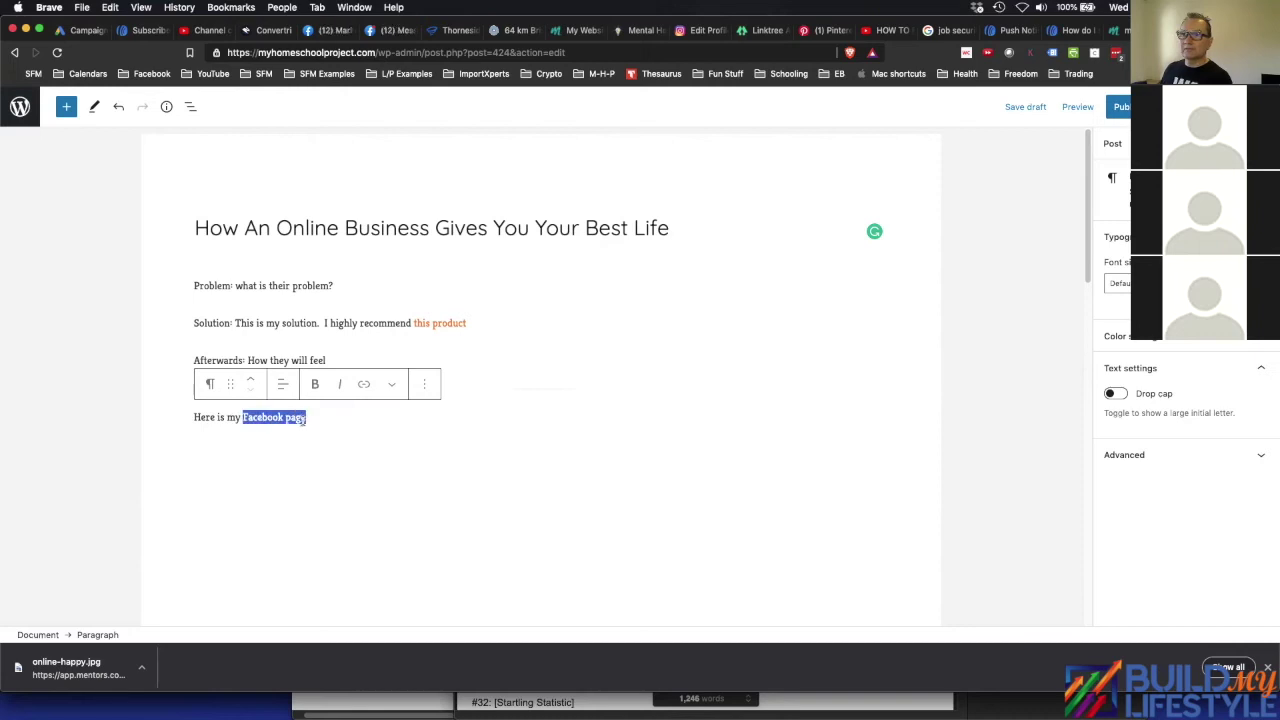
click(363, 386)
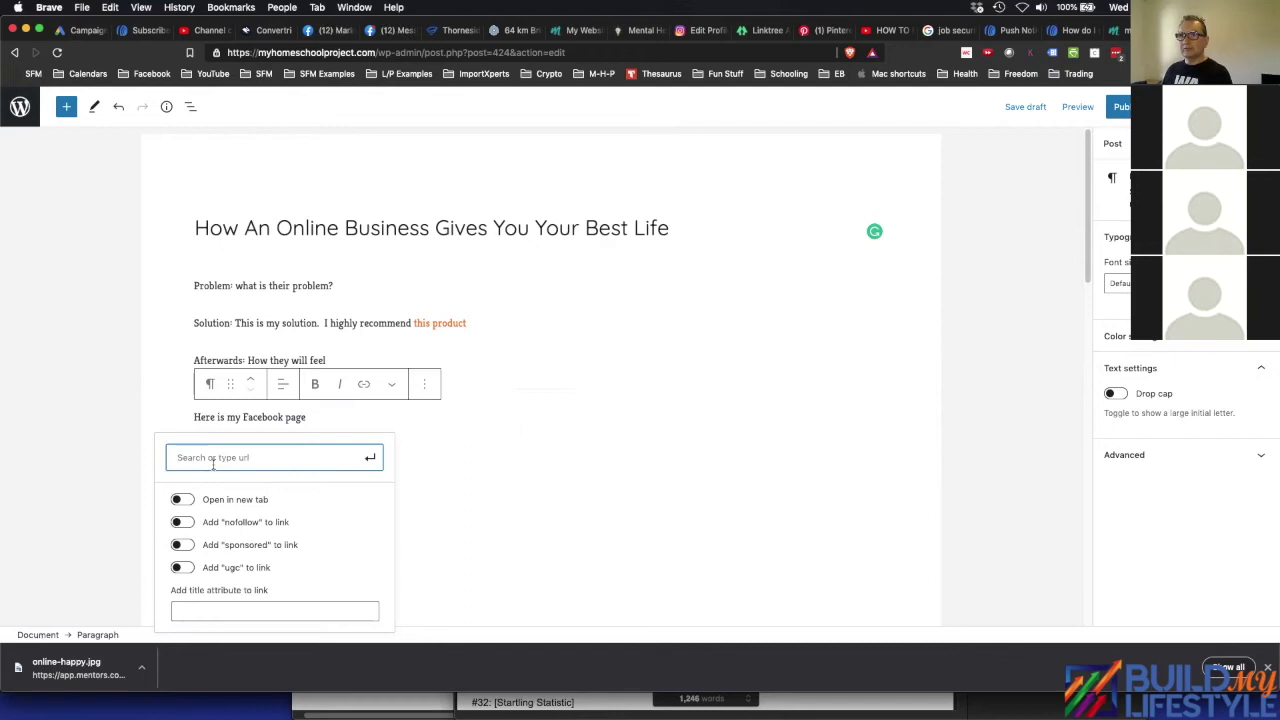
click(754, 441)
- Add an empty paragraph after the "Afterwards" line and check which blocks can be inserted beneath it
click(377, 359)
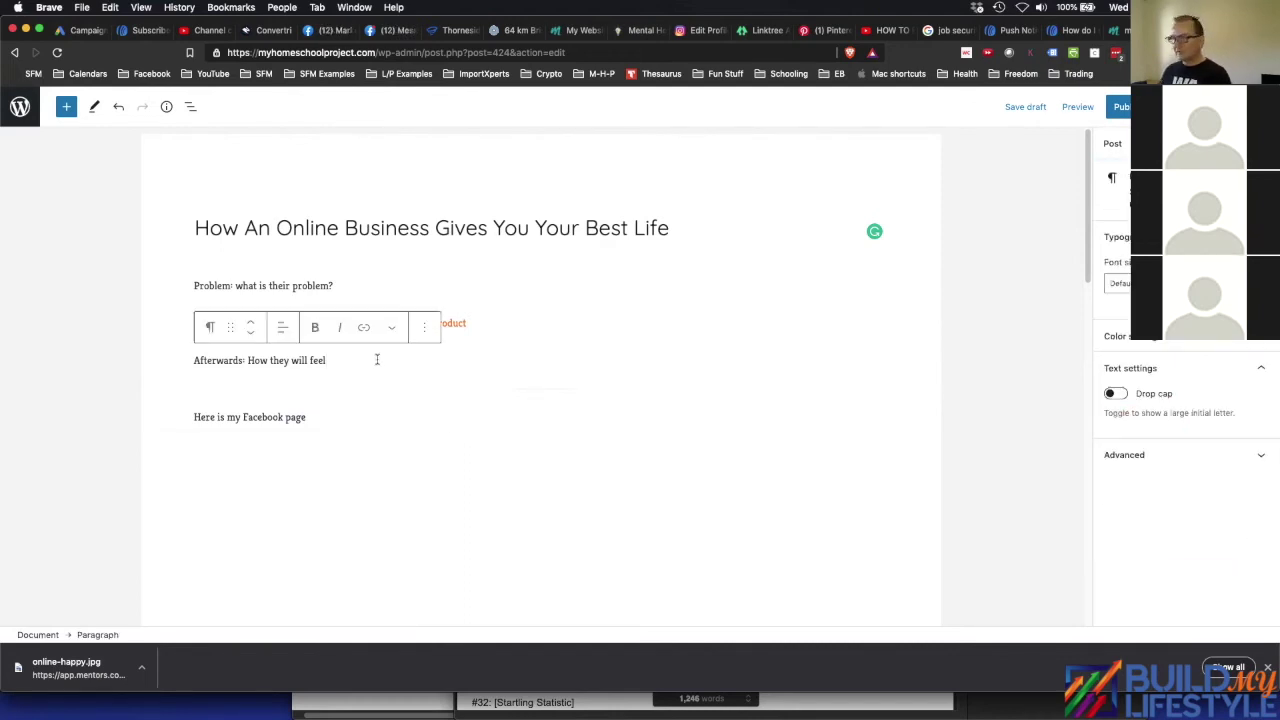
key(Return)
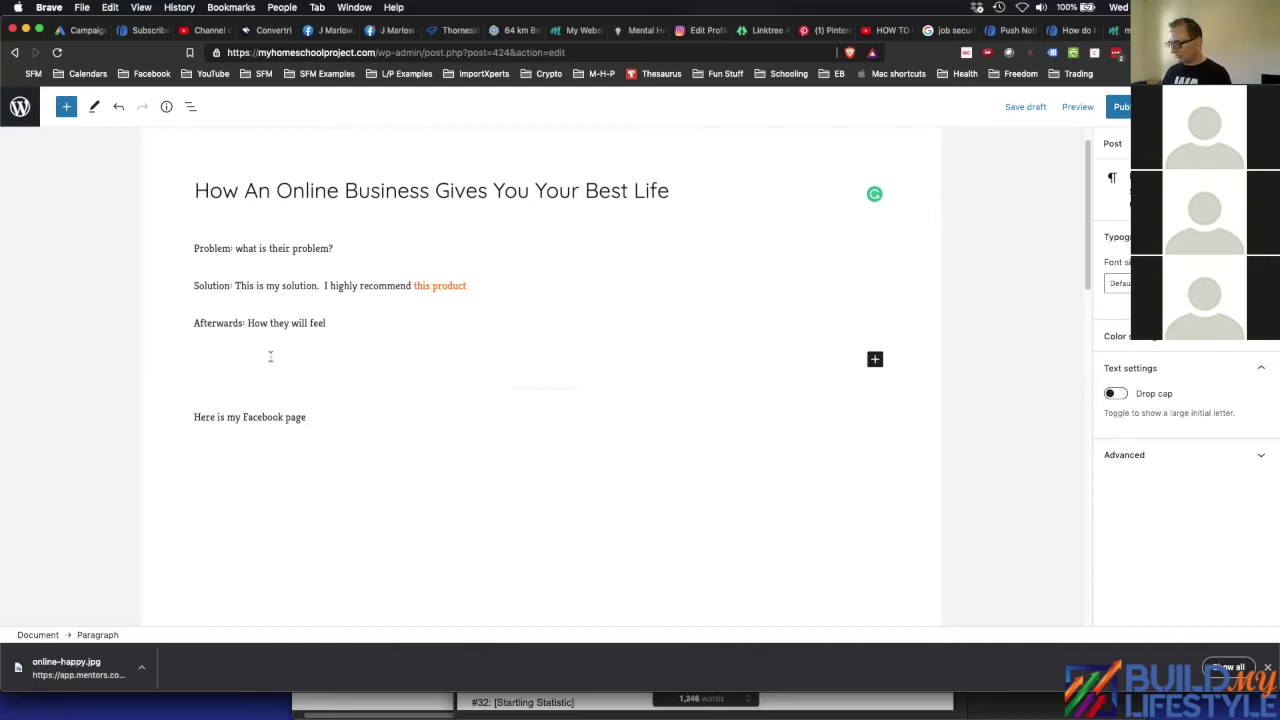
click(540, 381)
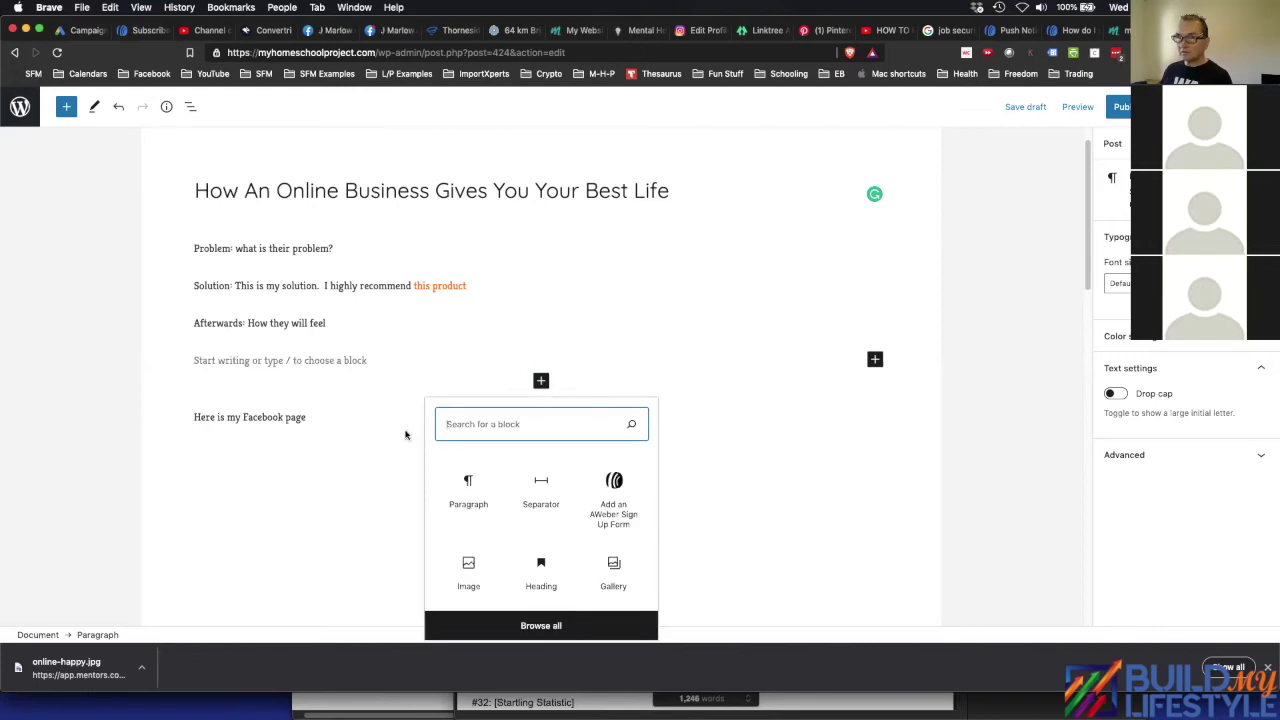
click(316, 432)
click(318, 426)
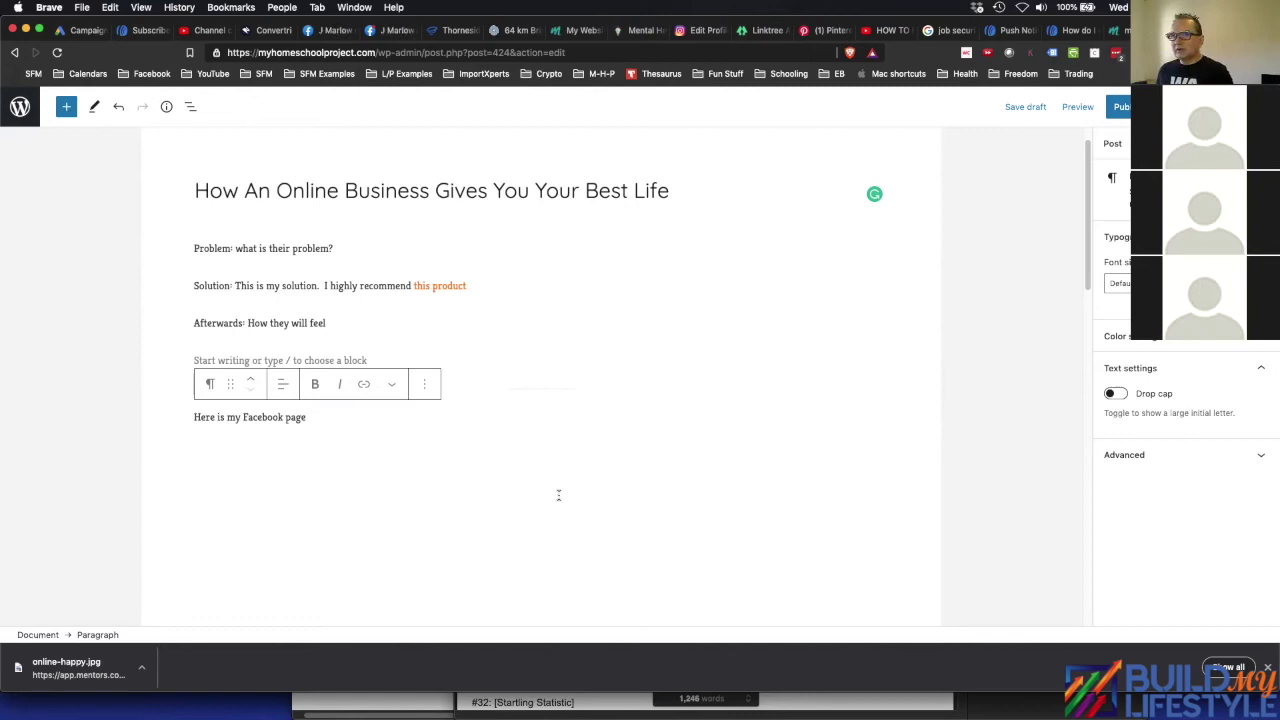
- Save the post as a draft and preview it in a new tab
click(746, 384)
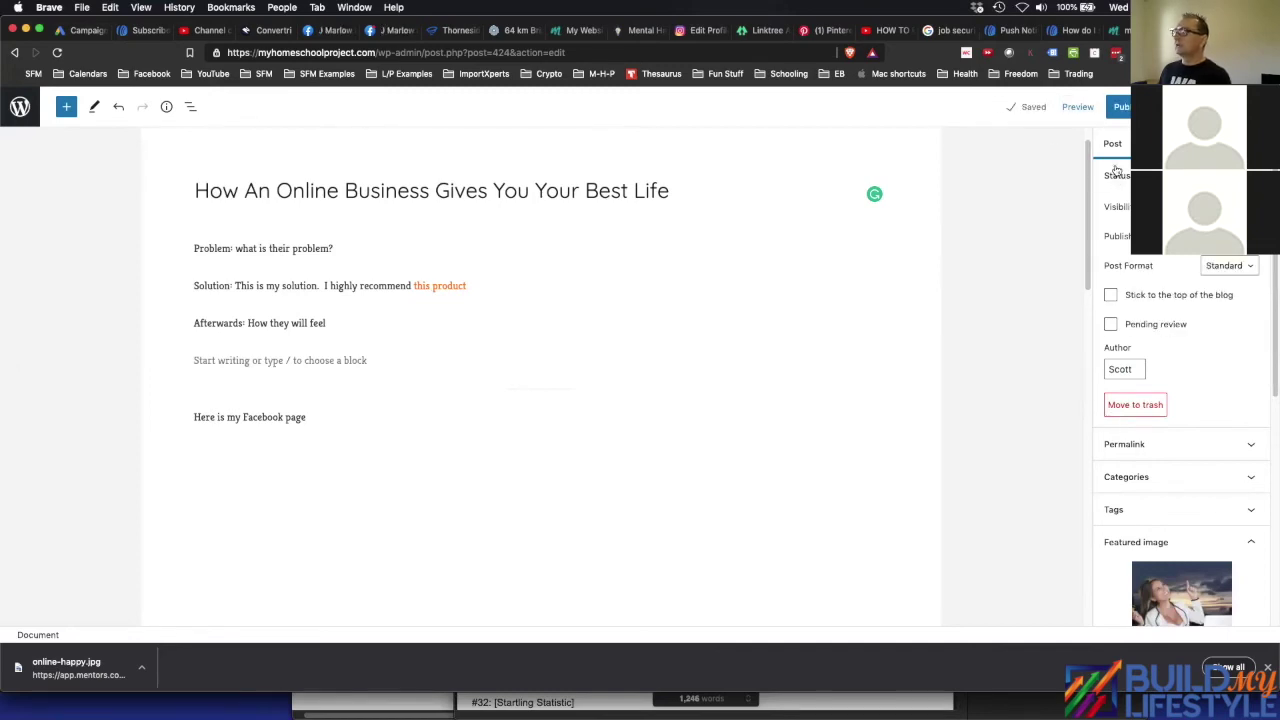
click(1012, 108)
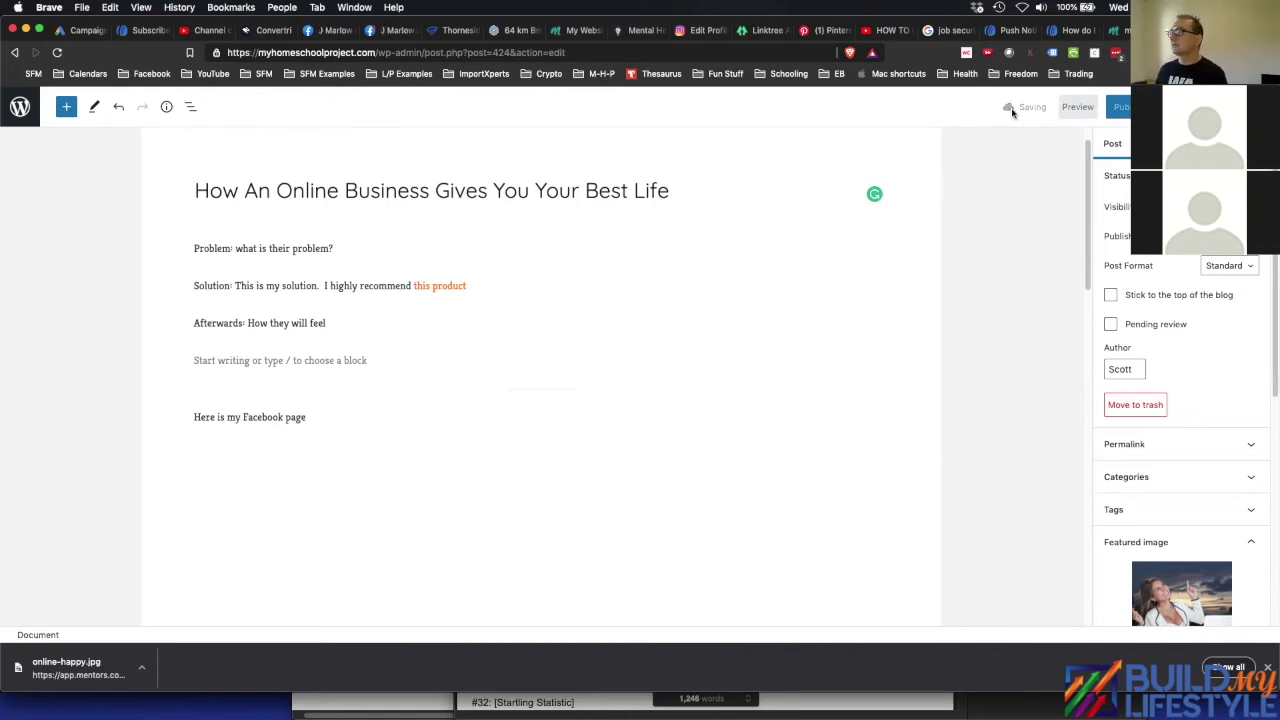
click(1075, 112)
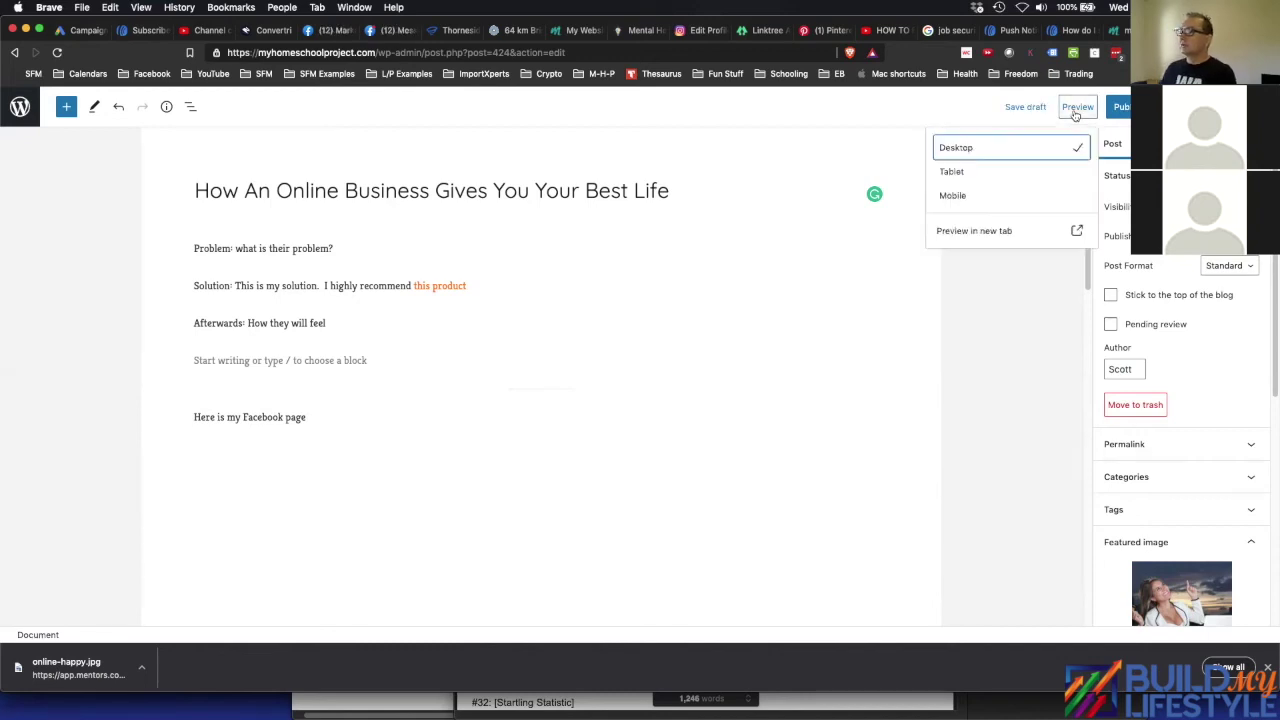
click(996, 232)
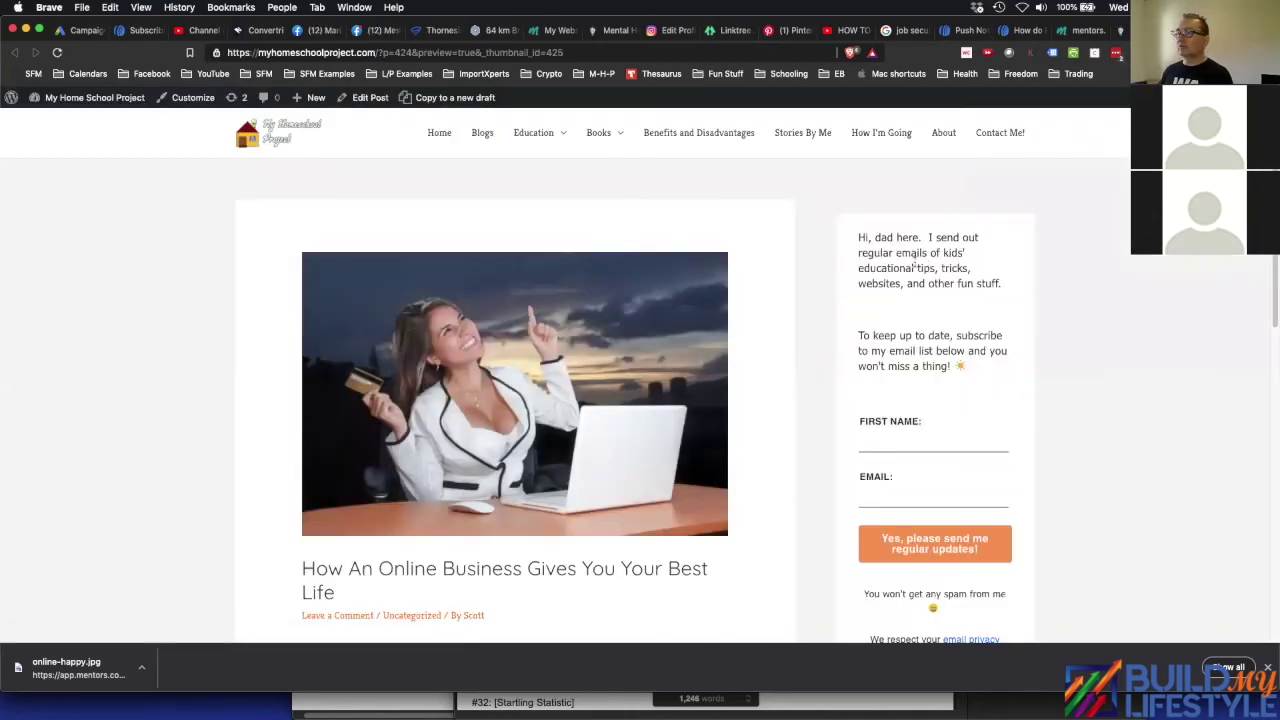
- Review the previewed post from its featured image and title down to the Facebook page line
scroll(698, 378, down, 2)
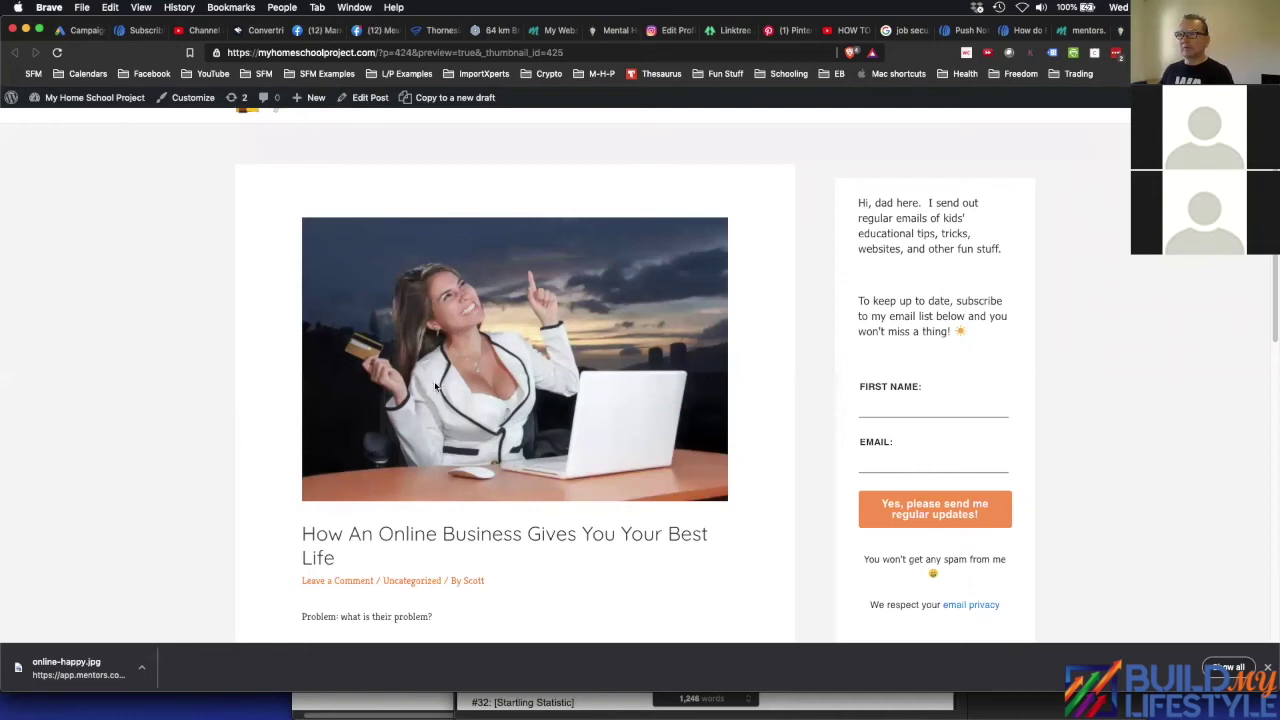
scroll(442, 409, down, 1)
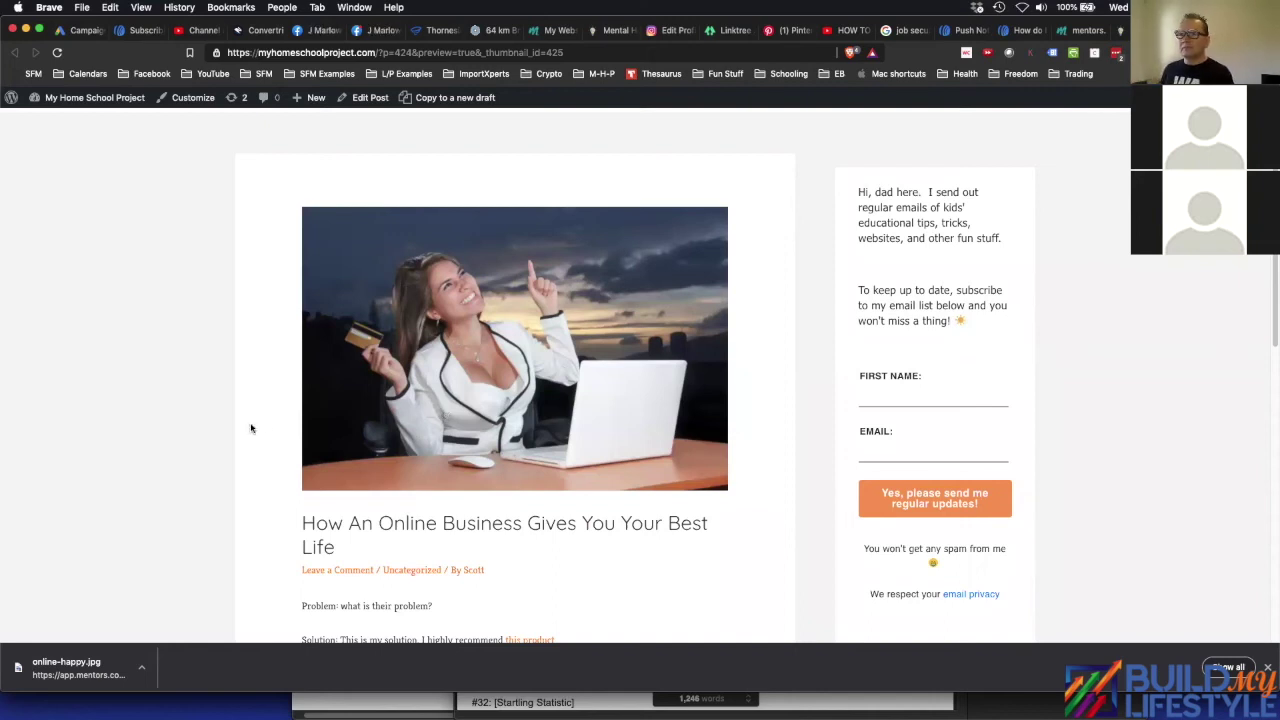
scroll(252, 428, down, 2)
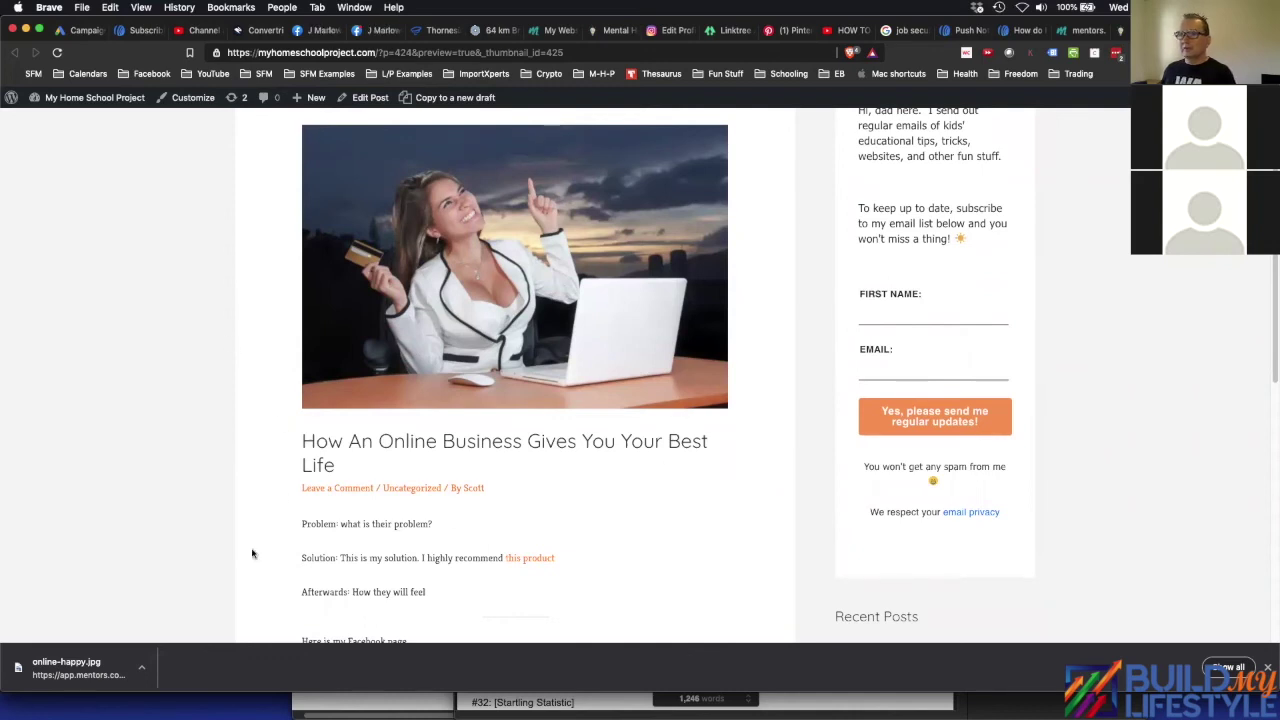
scroll(326, 530, down, 1)
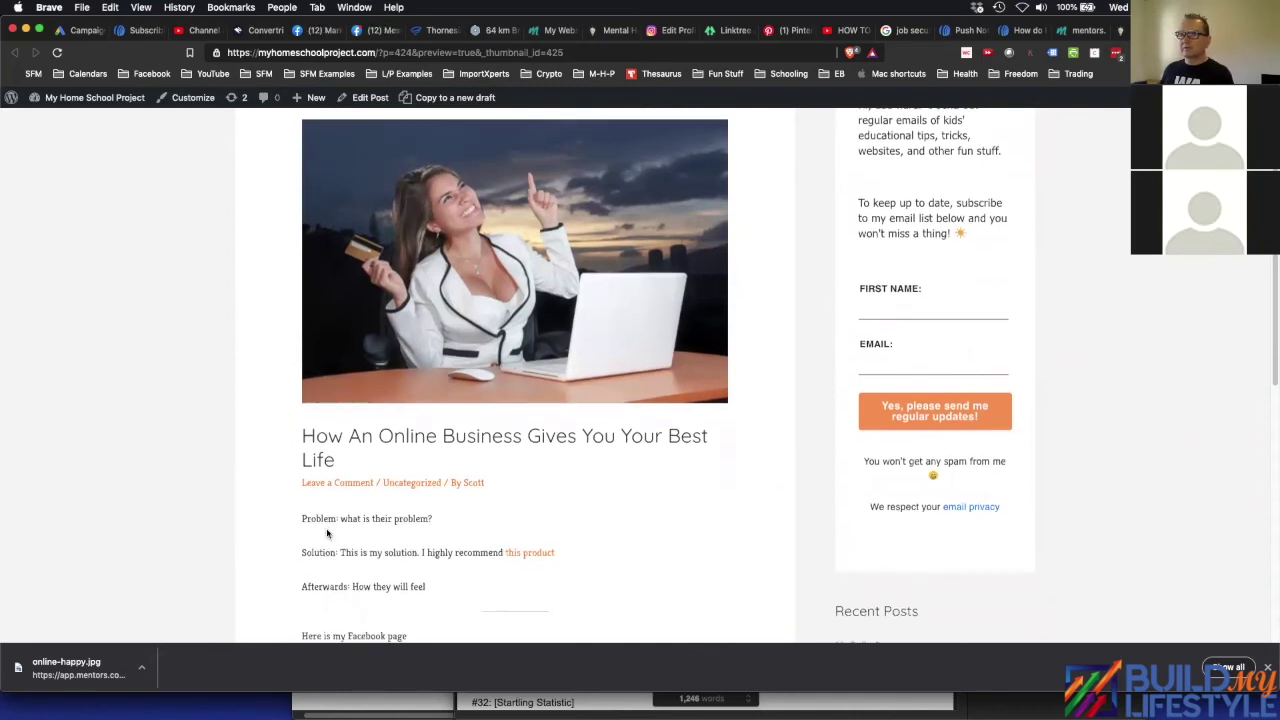
scroll(328, 530, down, 1)
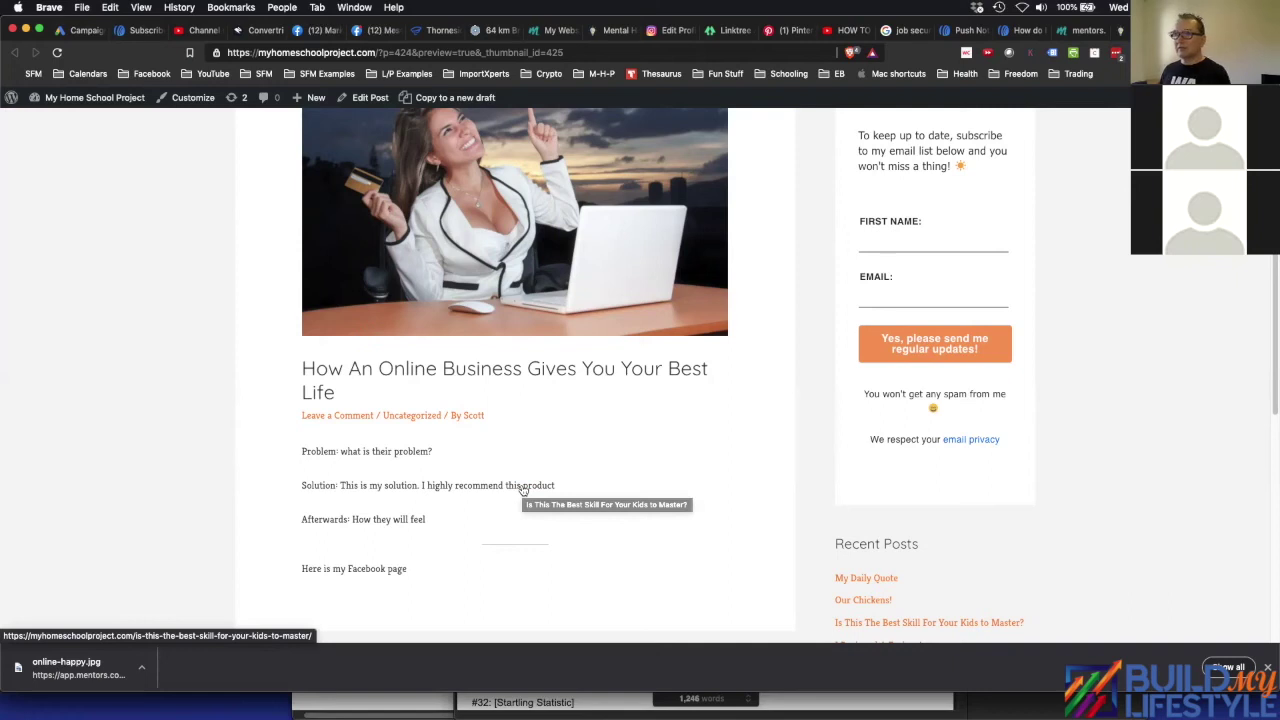
- Test the "this product" link in the preview and skim the linked post down to its closing links
click(522, 489)
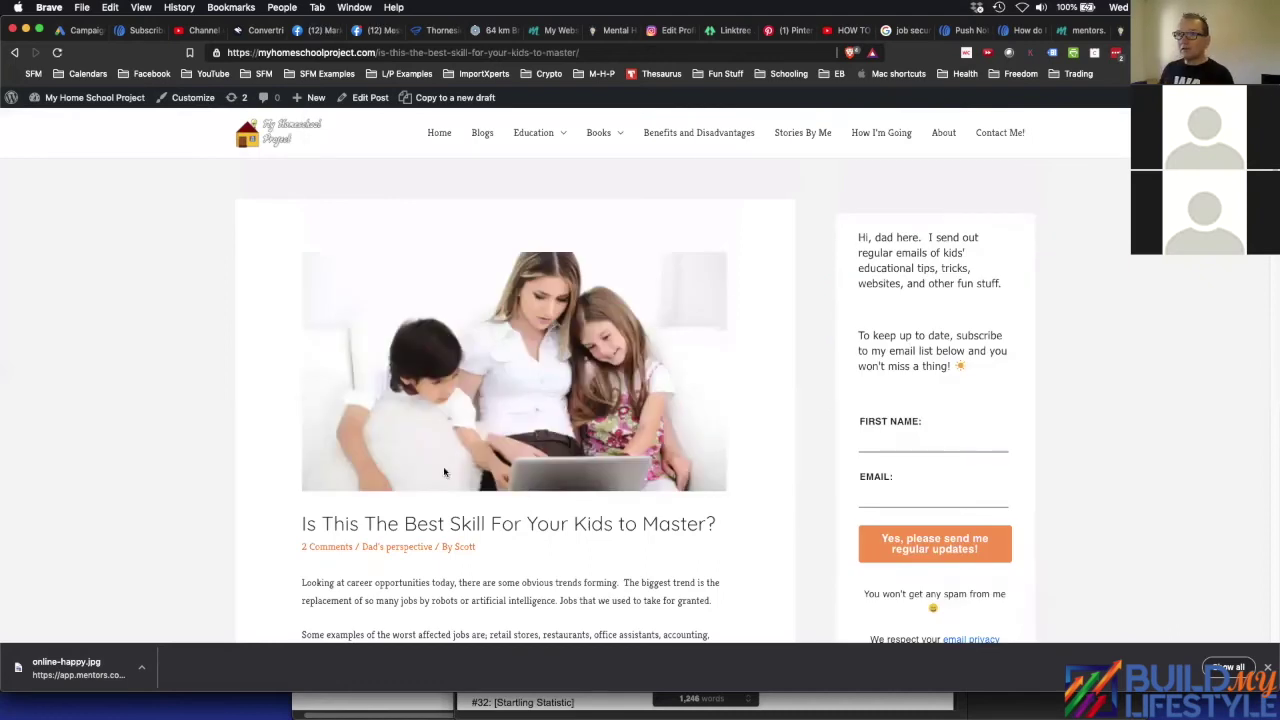
scroll(450, 461, down, 5)
scroll(450, 461, down, 15)
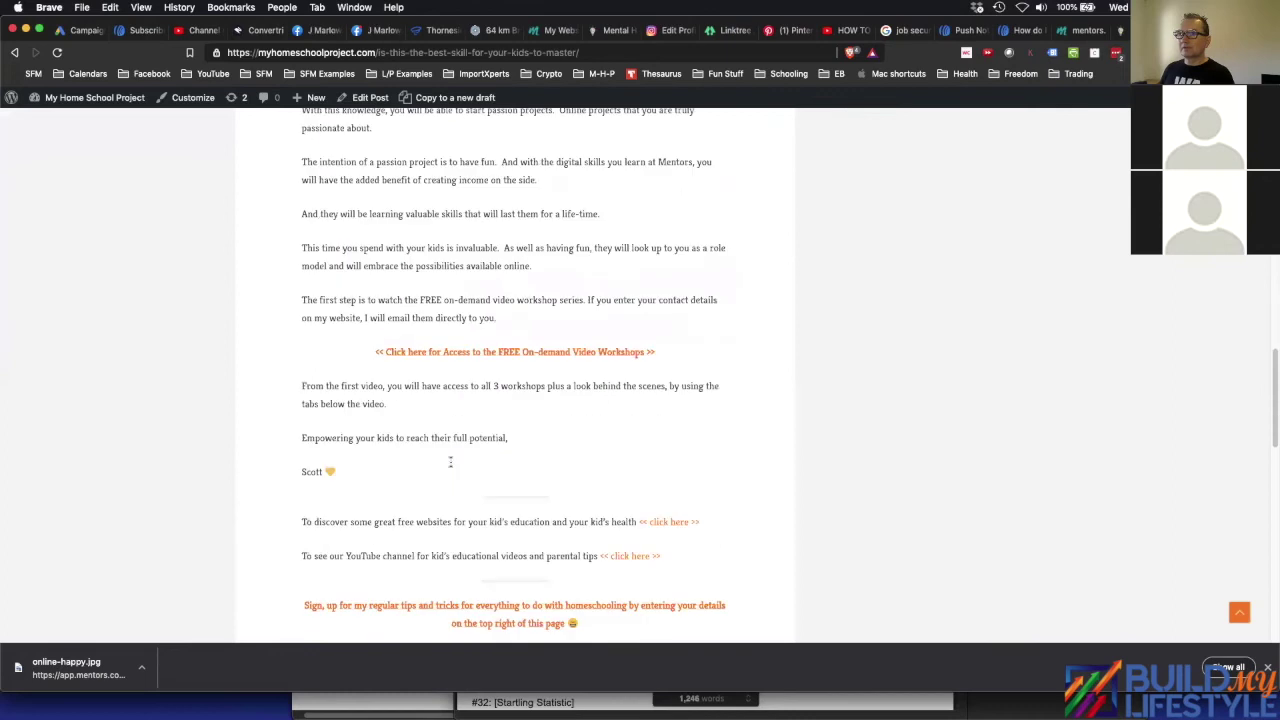
scroll(450, 461, up, 3)
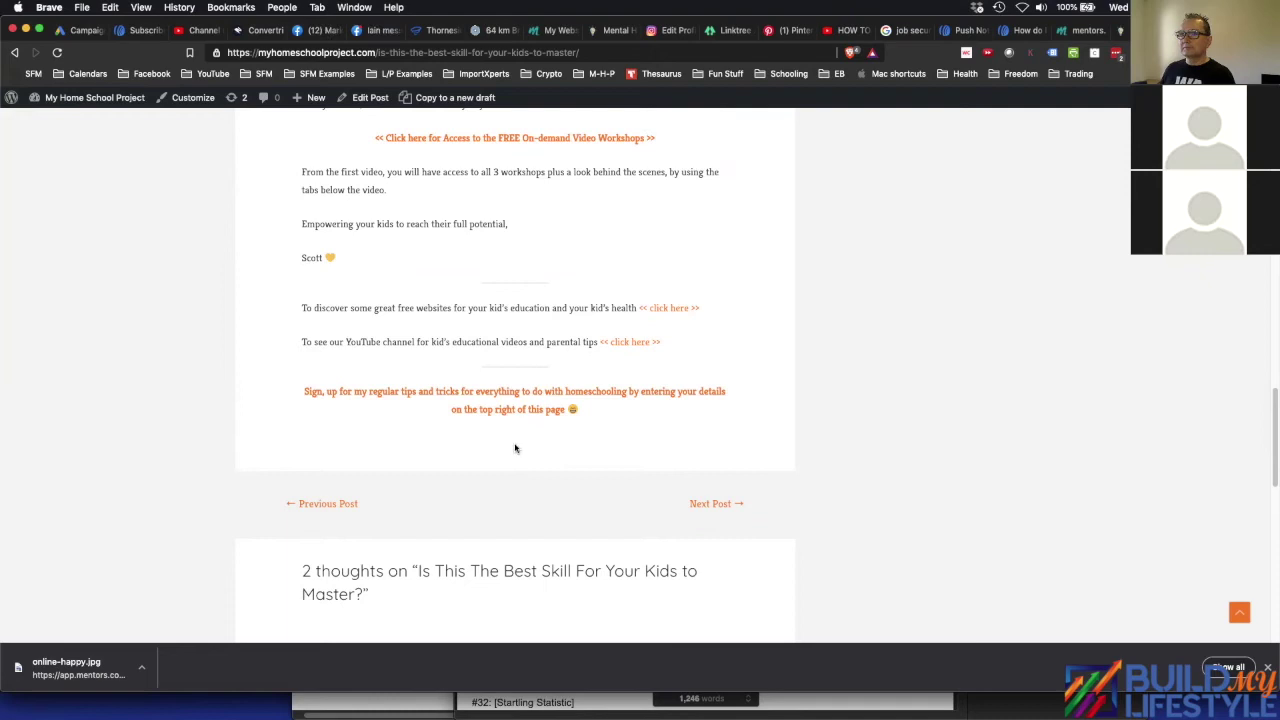
scroll(515, 445, up, 1)
scroll(529, 425, up, 20)
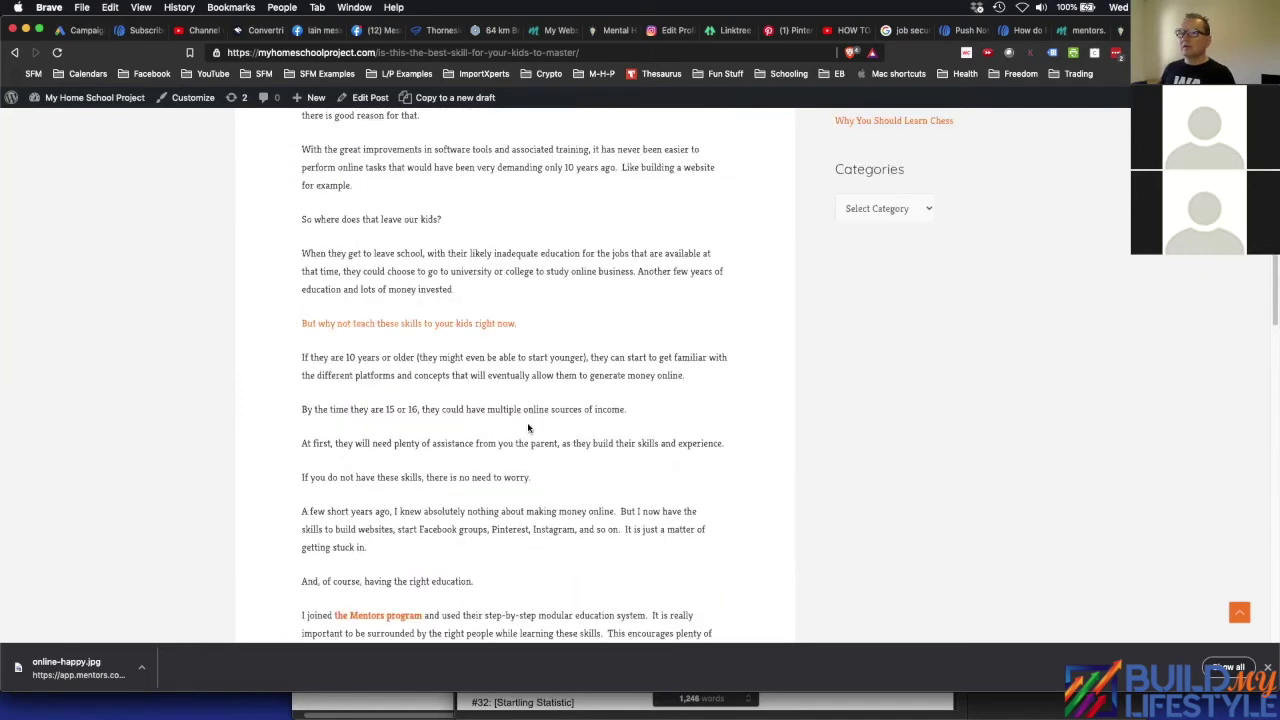
scroll(527, 428, up, 2)
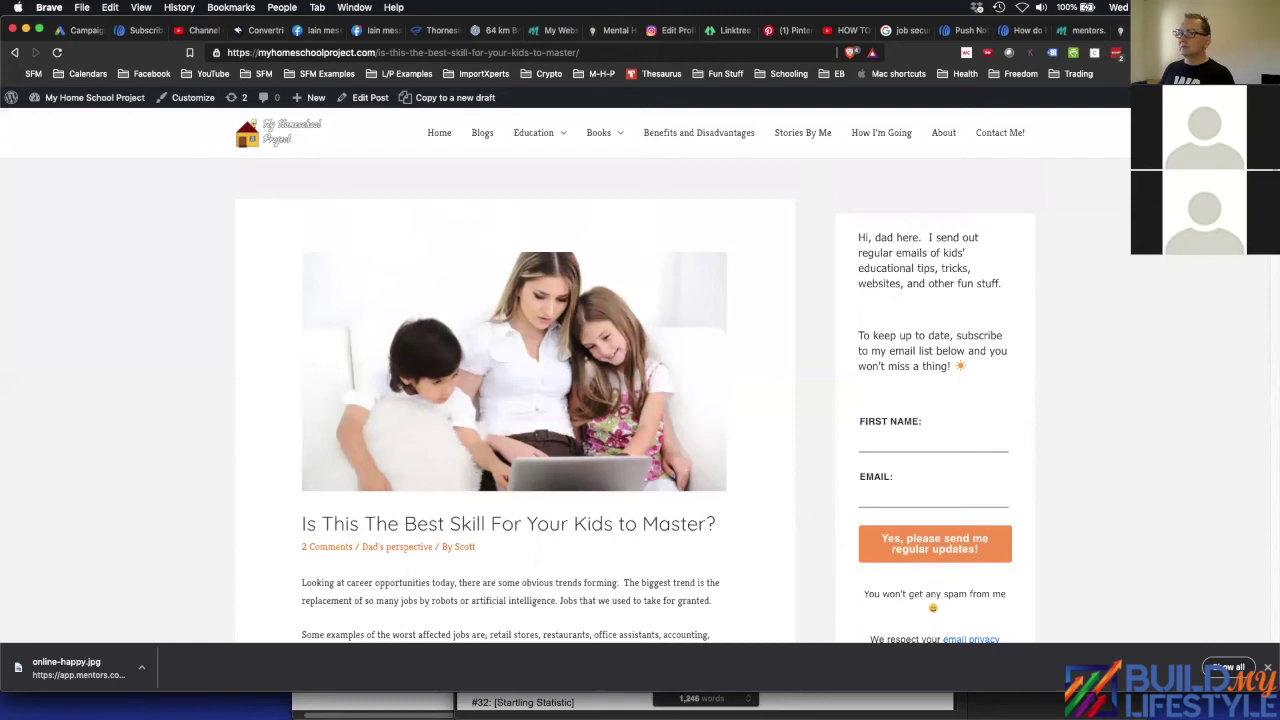
- Return to the post preview, check the sidebar and comment section below the content, and close the preview
click(1152, 30)
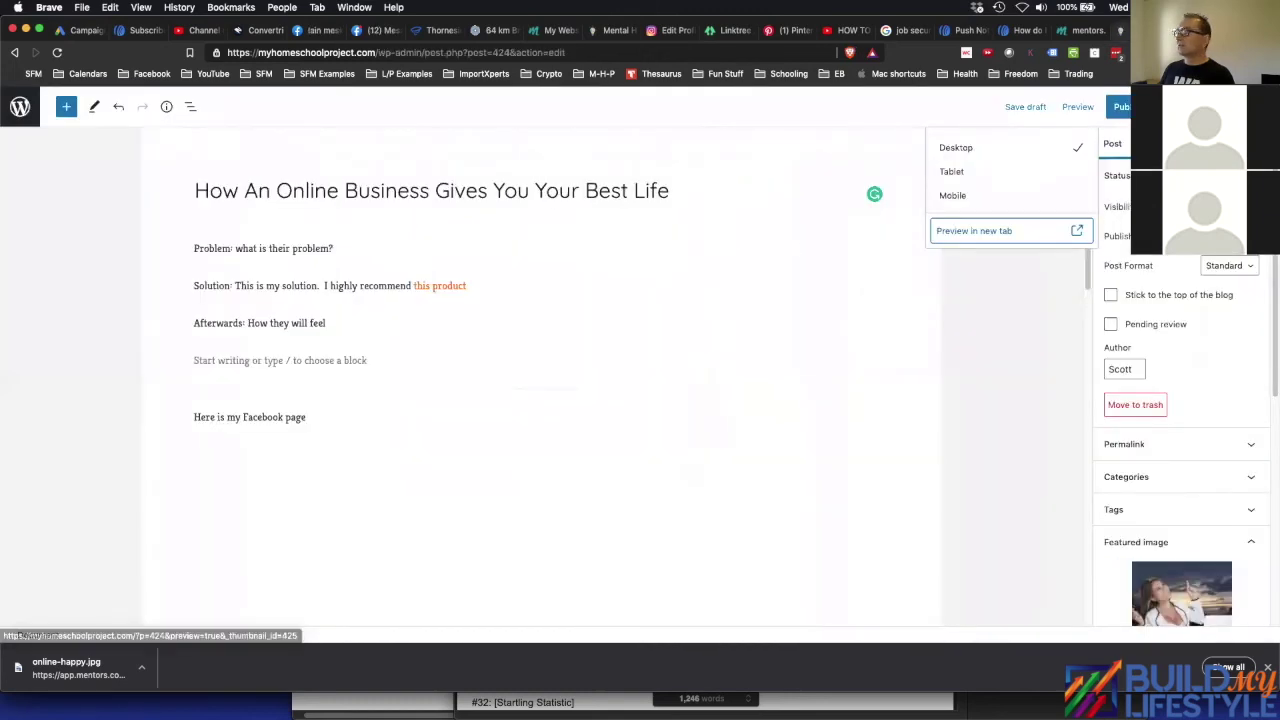
click(1170, 30)
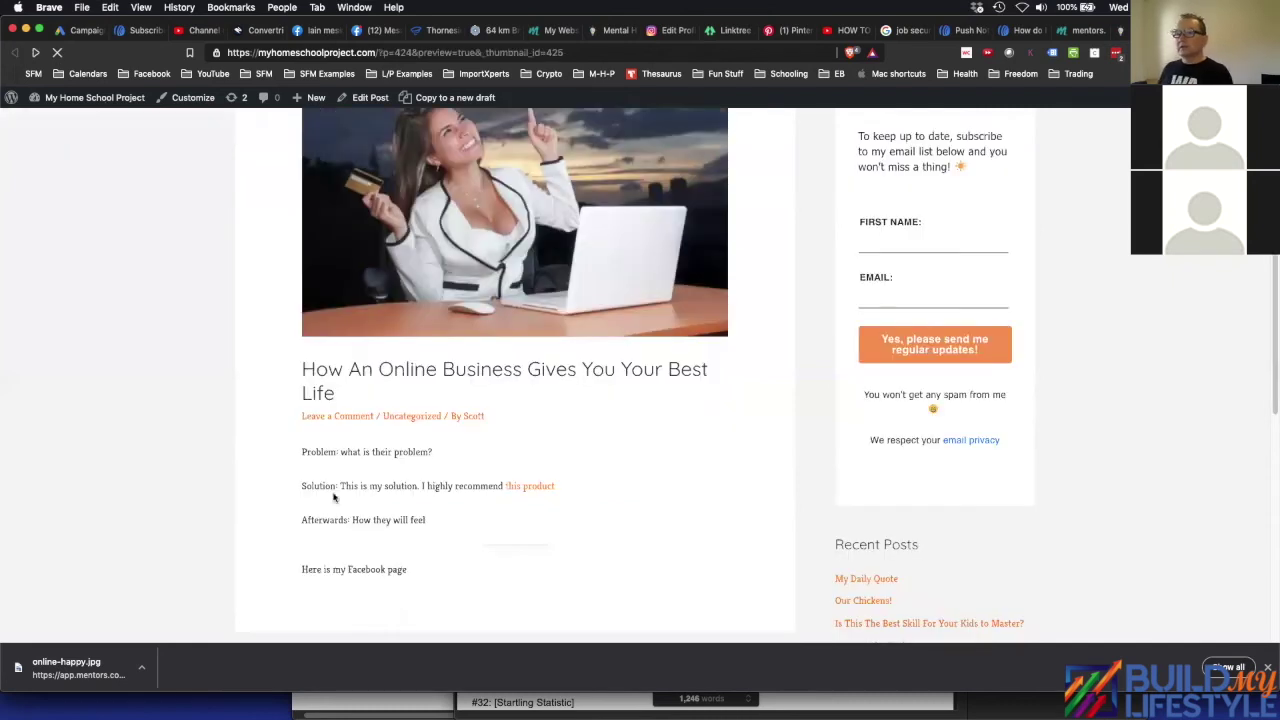
scroll(333, 497, down, 2)
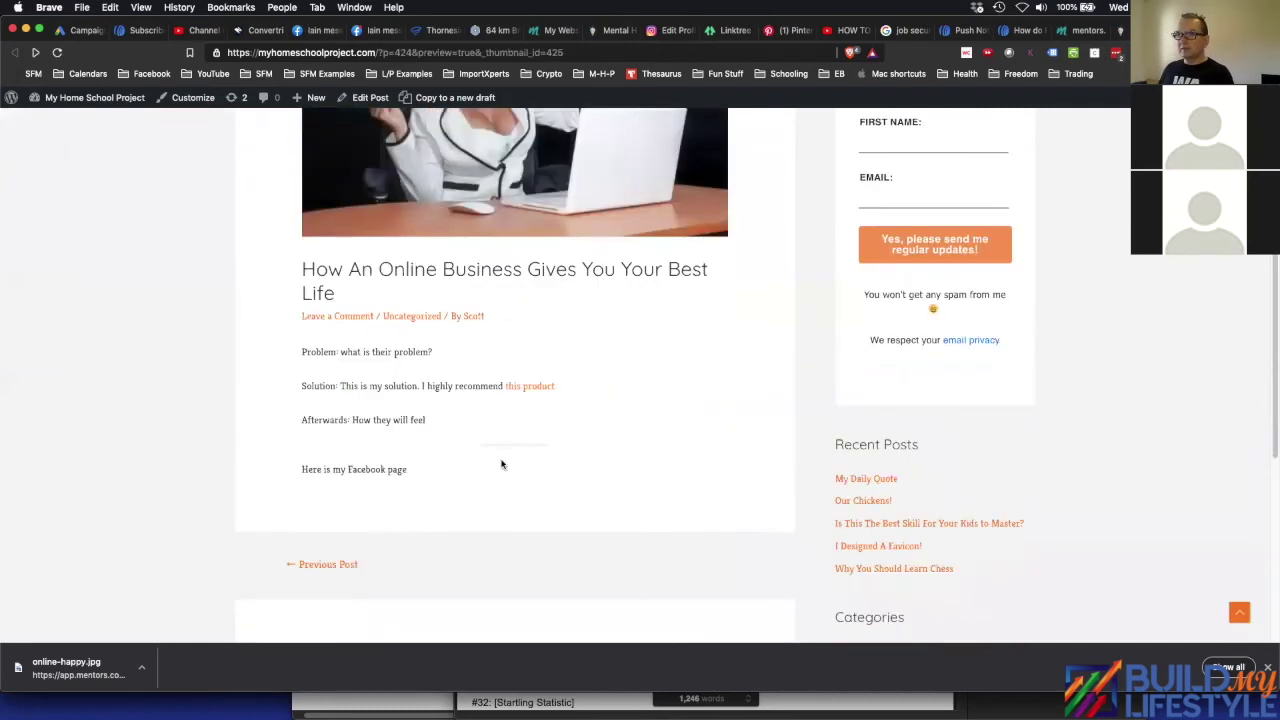
scroll(502, 463, down, 5)
scroll(444, 464, down, 2)
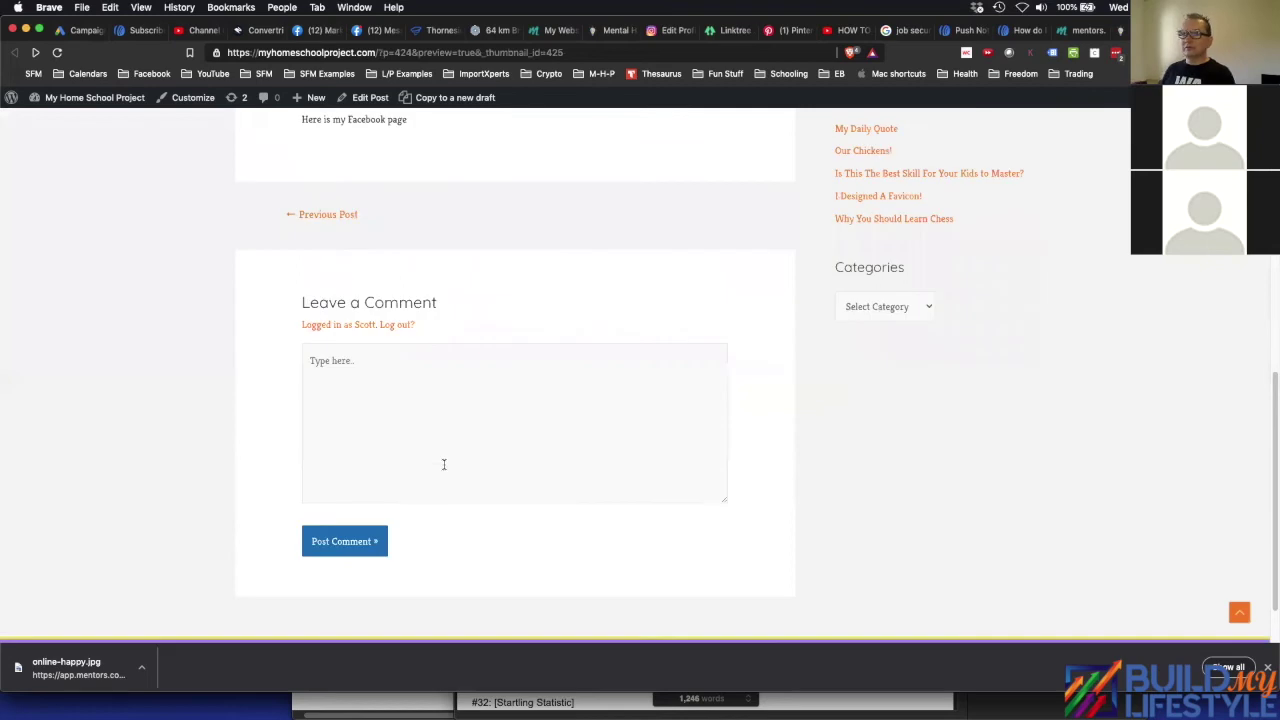
scroll(436, 488, up, 4)
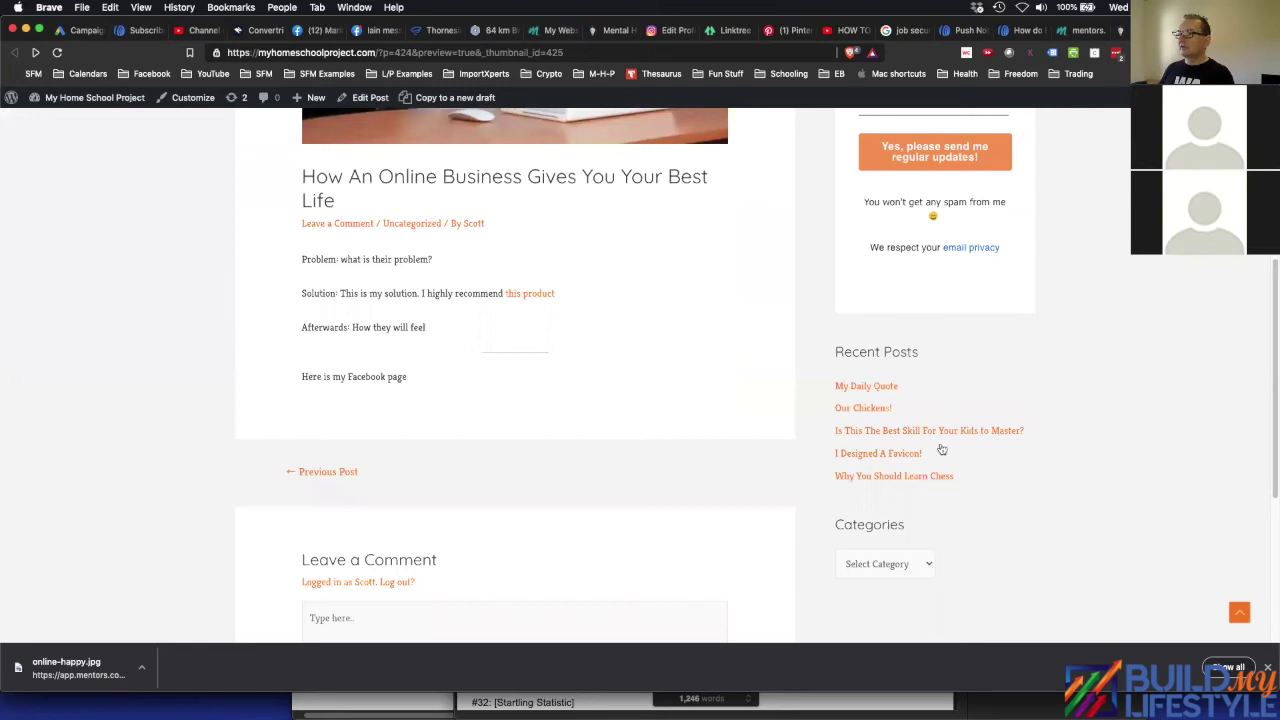
scroll(911, 476, up, 3)
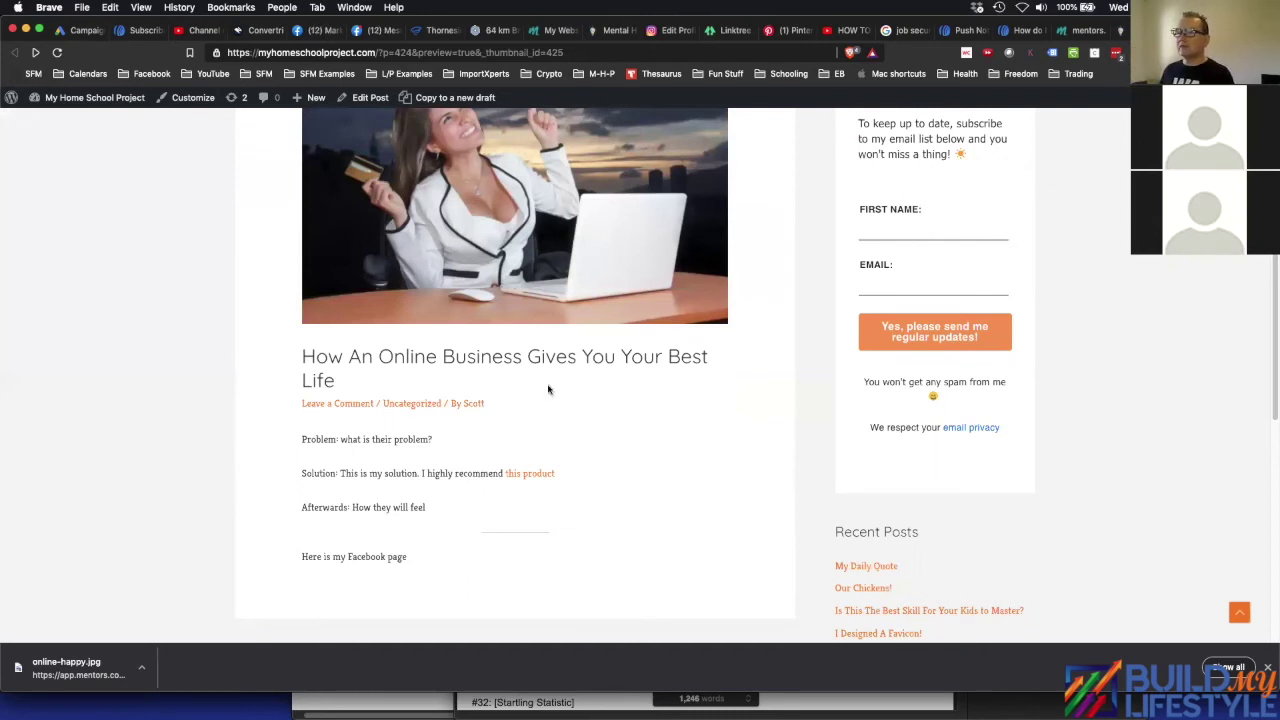
scroll(548, 389, up, 3)
scroll(547, 383, up, 1)
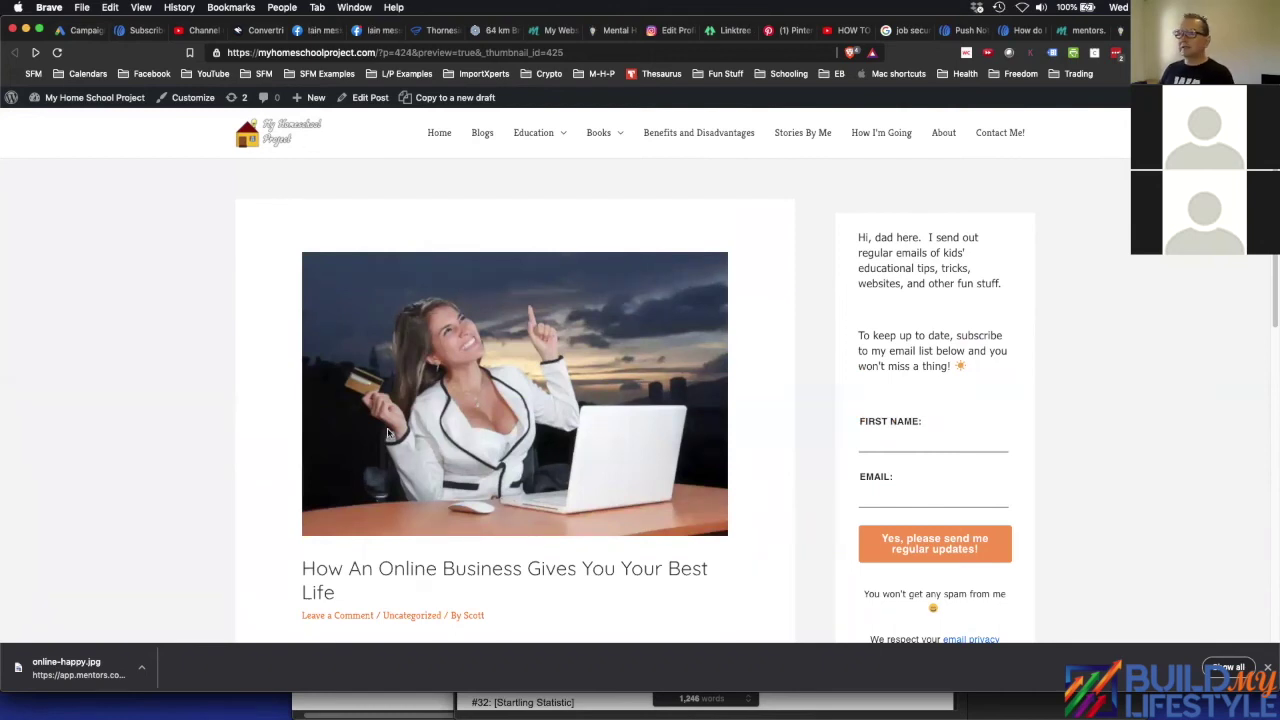
key(super+w)
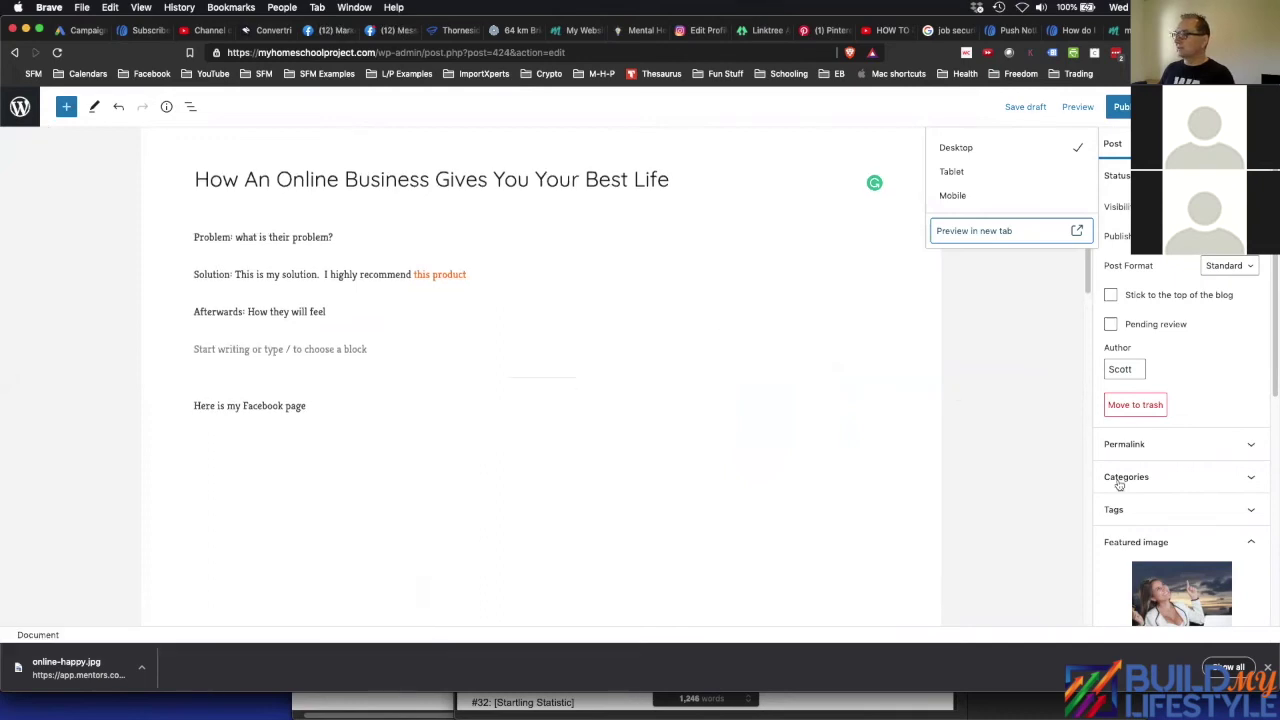
- Add the tag "online business" to the post
scroll(1119, 485, down, 4)
scroll(1119, 485, down, 3)
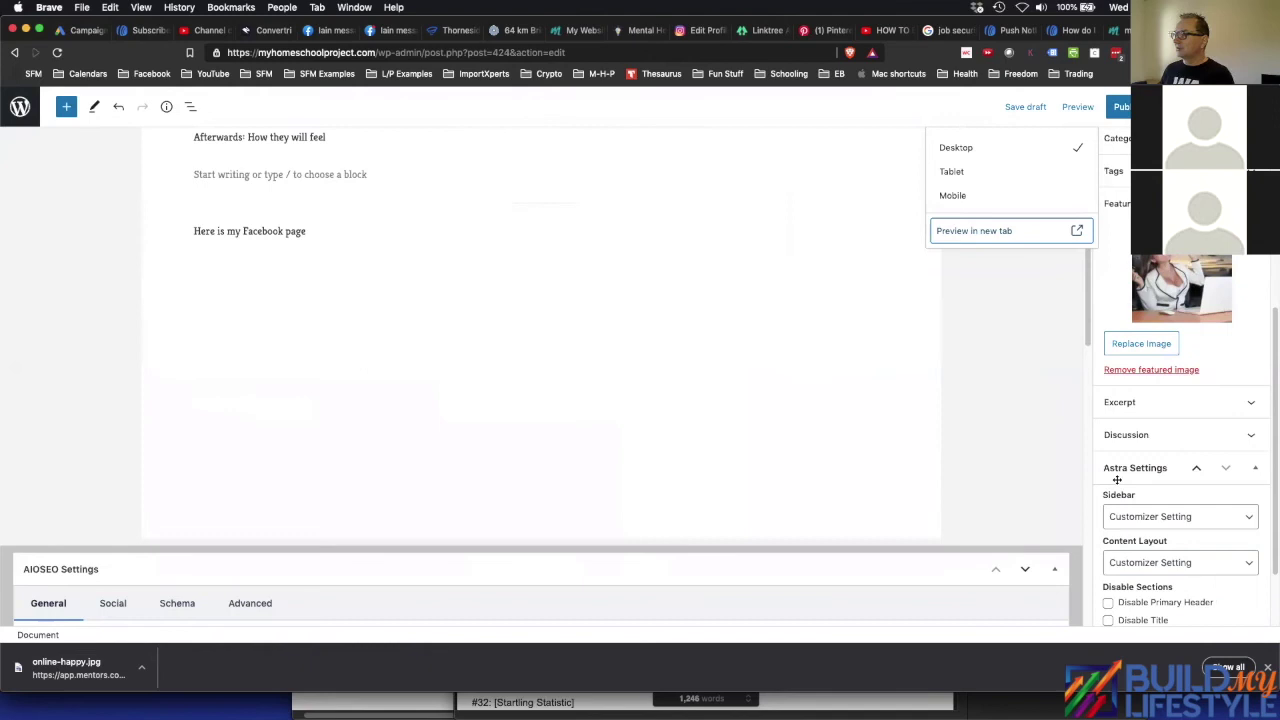
scroll(1128, 474, down, 1)
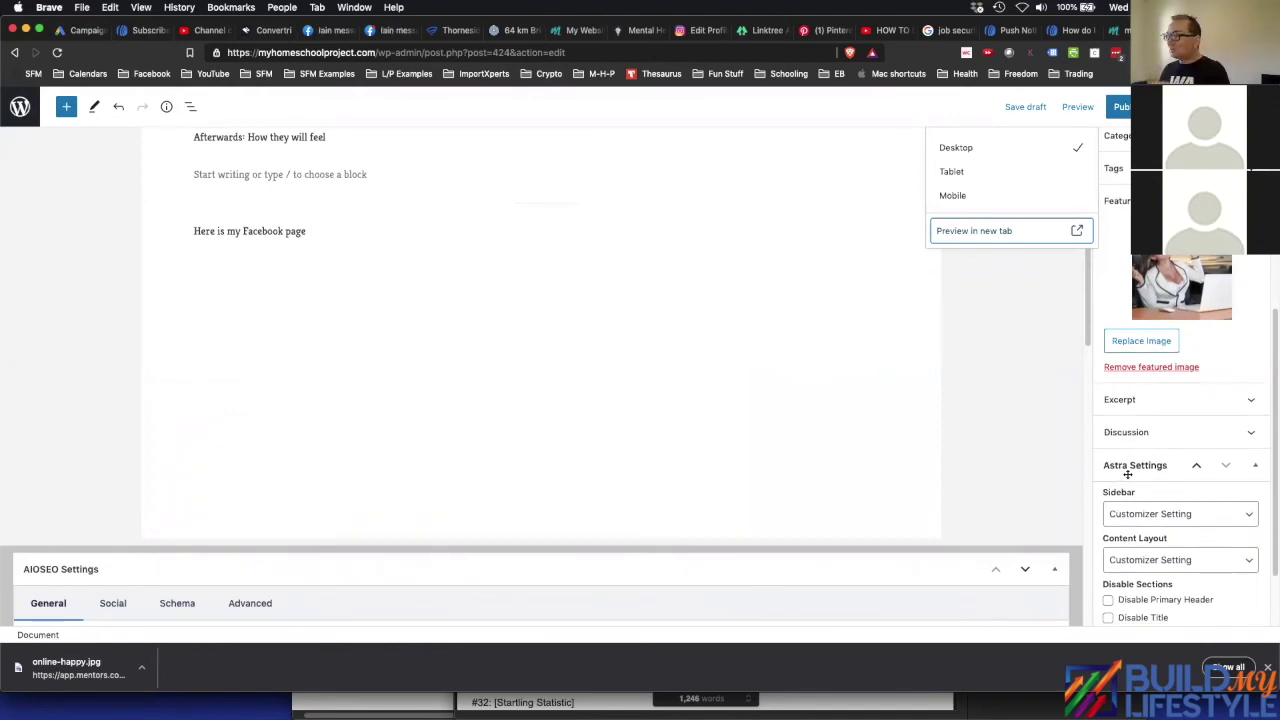
click(1129, 176)
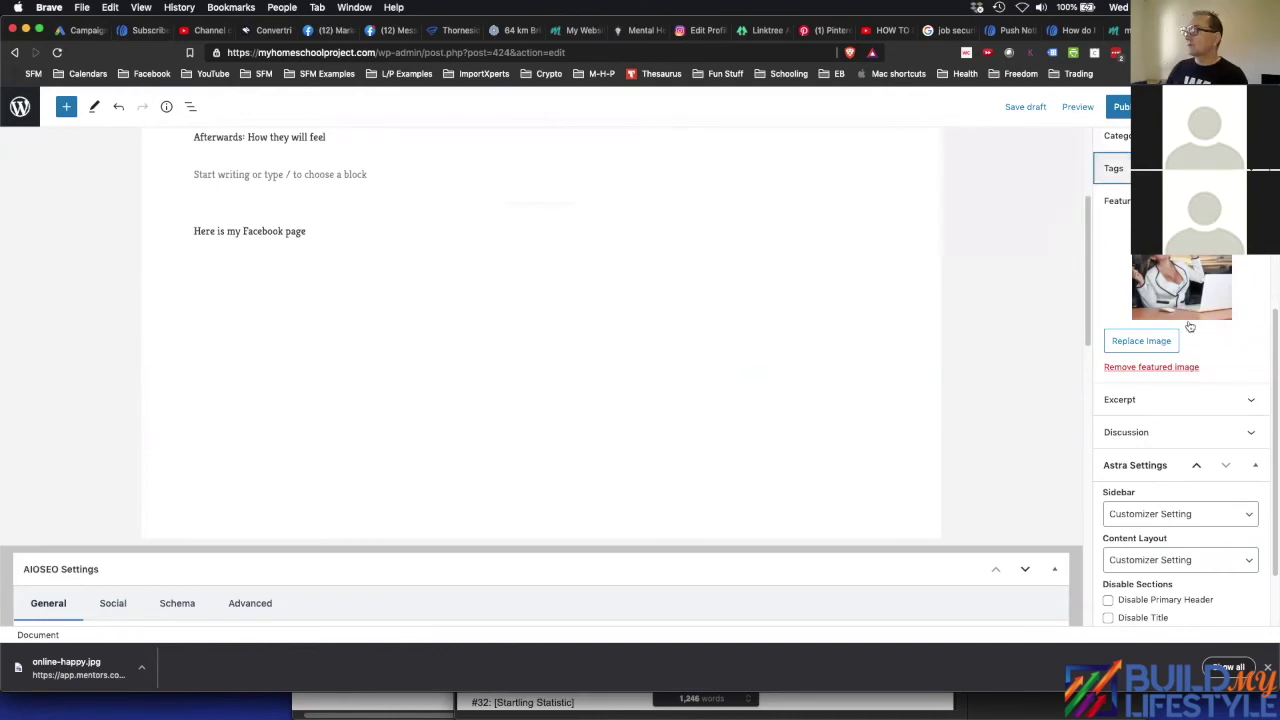
click(1129, 174)
click(1115, 214)
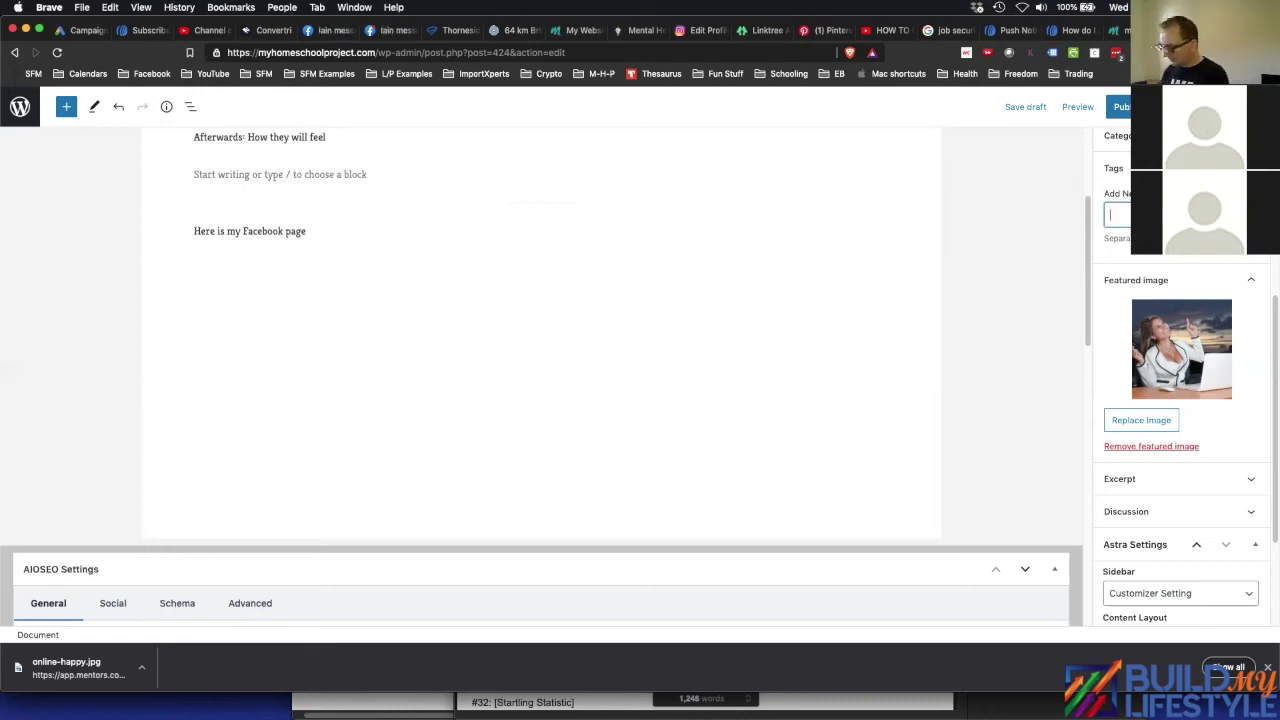
text(onlin)
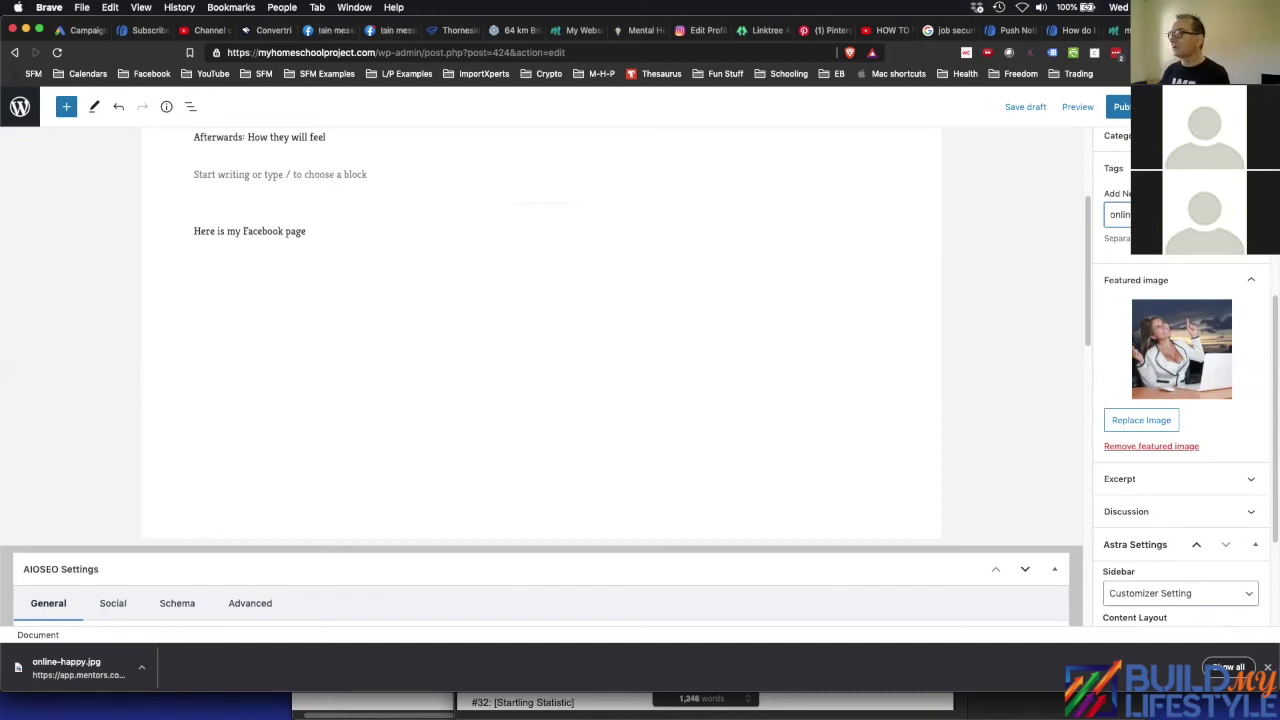
key(Return)
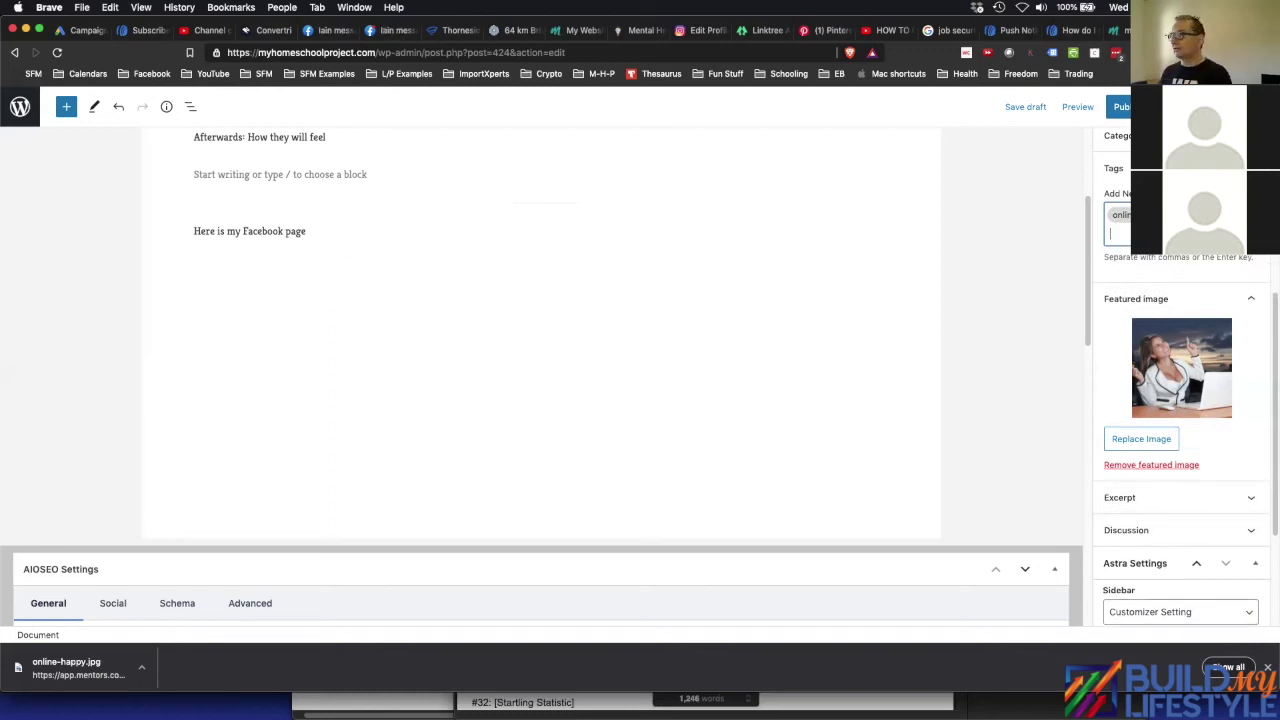
- Add a second tag, "your best life", to the post
key(BackSpace)
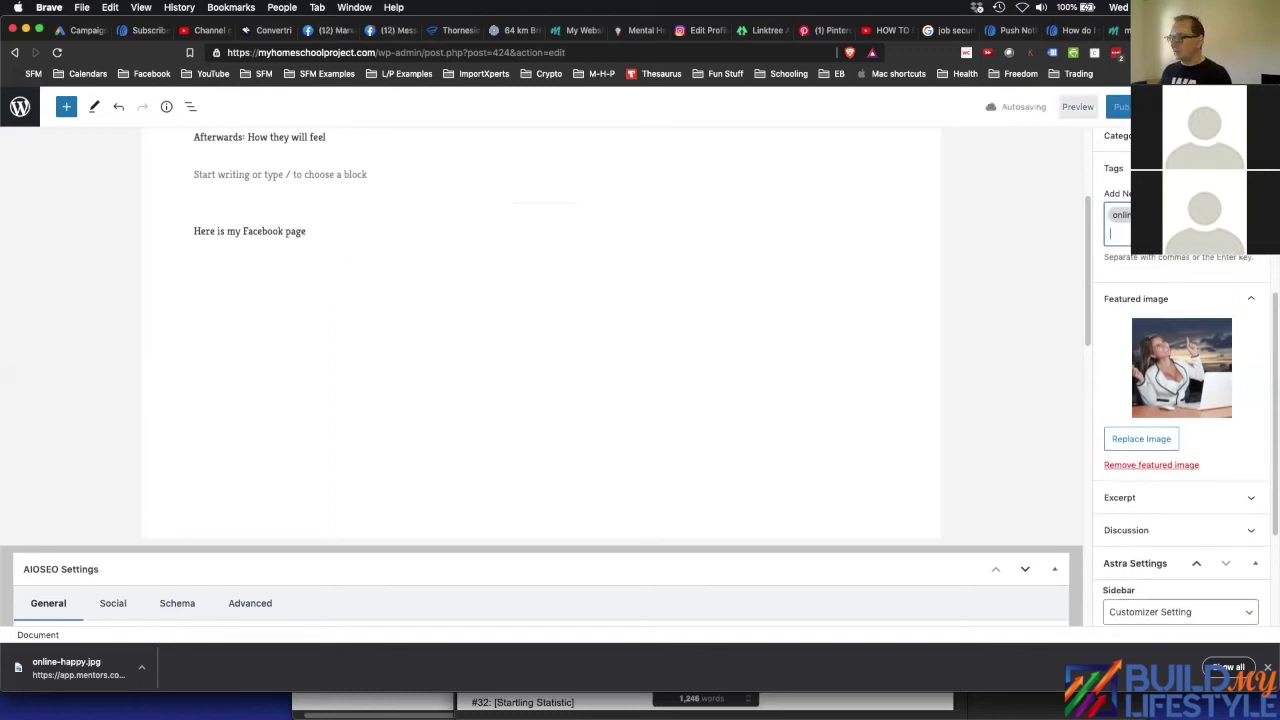
key(BackSpace)
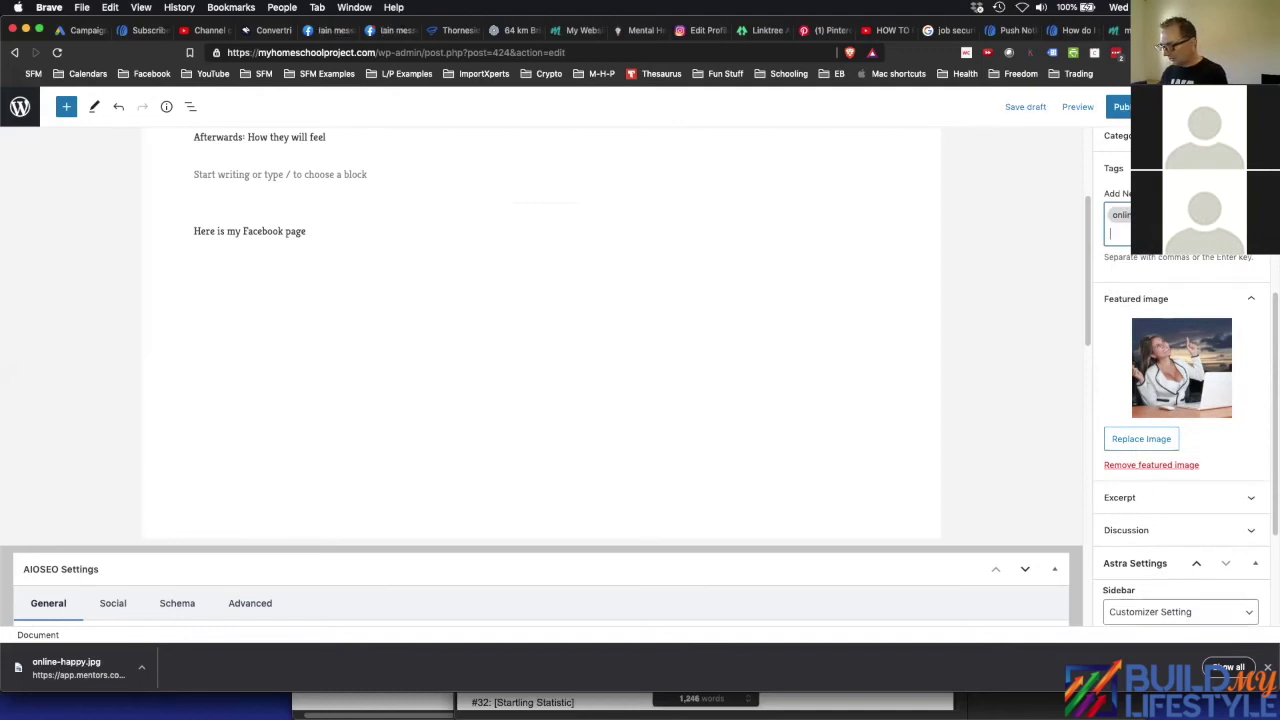
text(your)
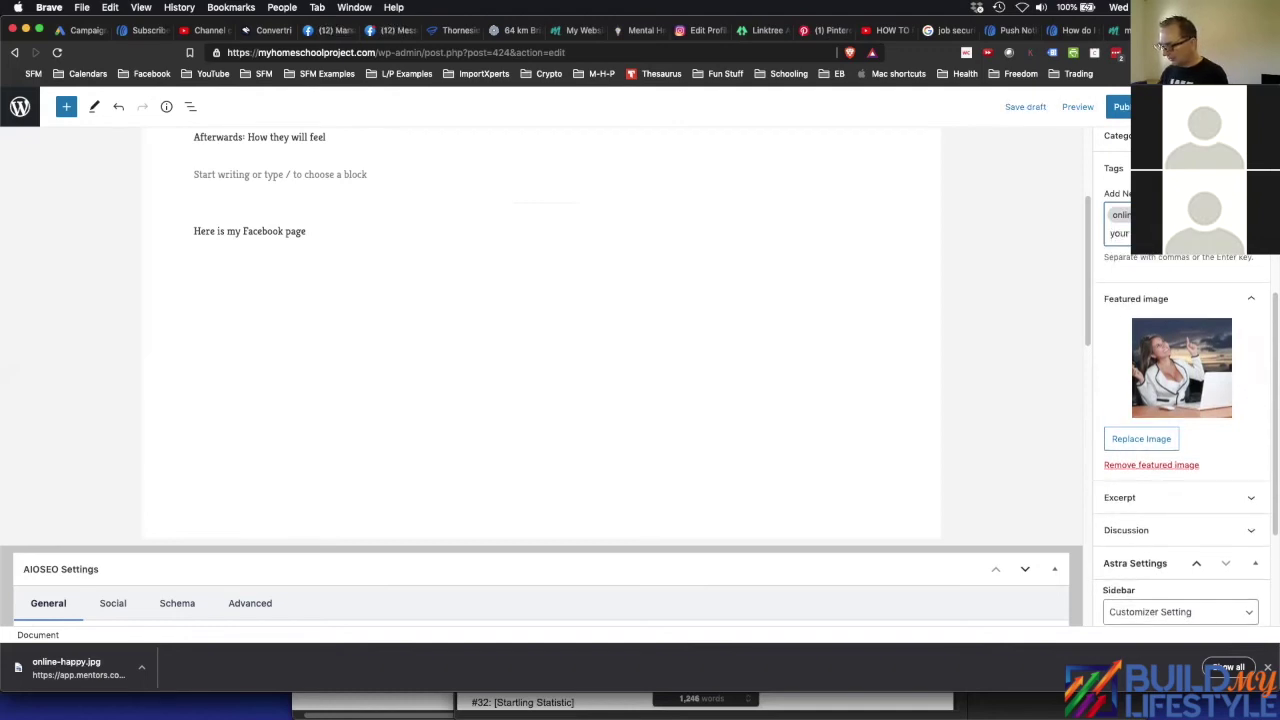
key(BackSpace)
key(BackSpace)
key(BackSpace)
key(BackSpace)
key(Return)
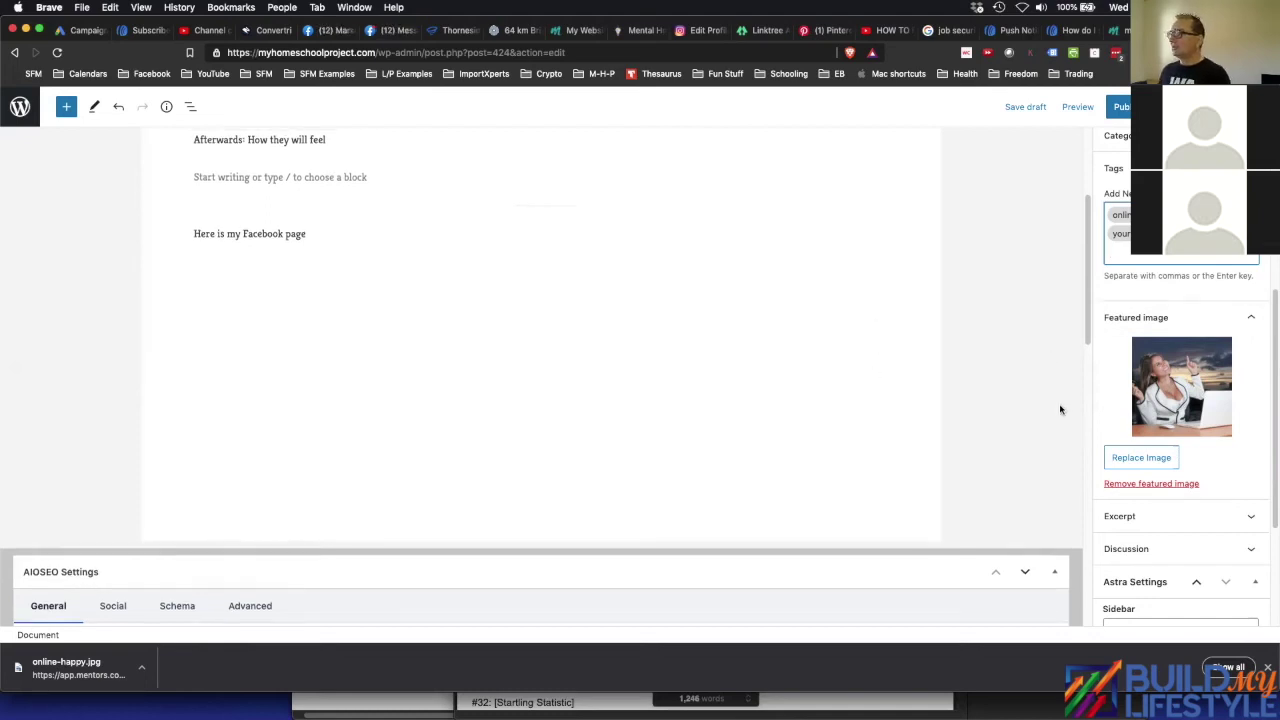
- Save the tagged post as a draft and look over its remaining post settings
scroll(1062, 412, up, 5)
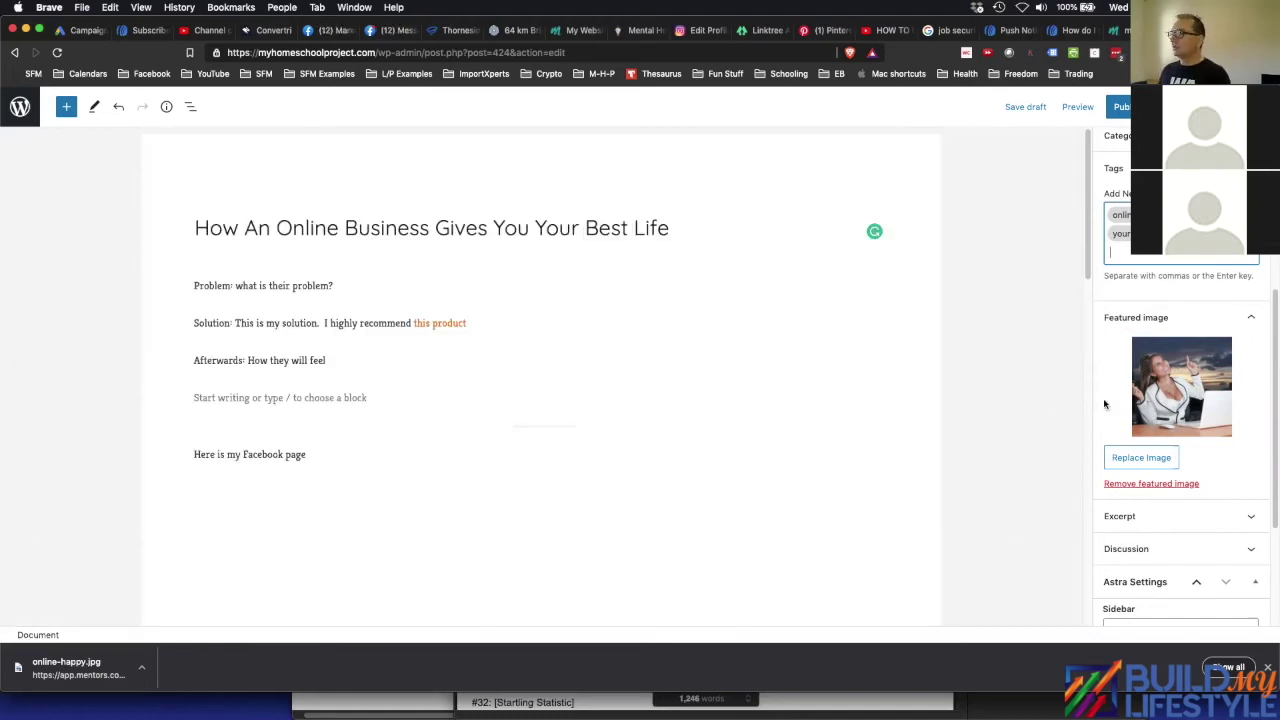
click(1026, 107)
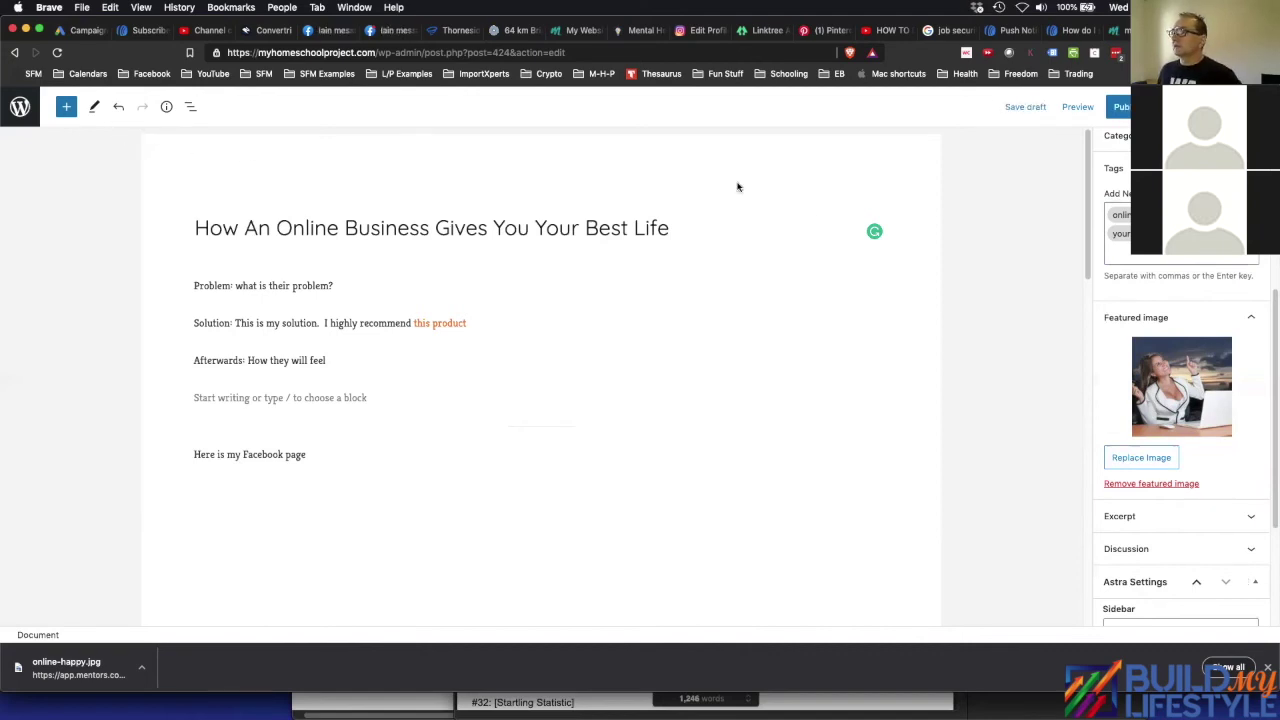
scroll(1162, 321, down, 5)
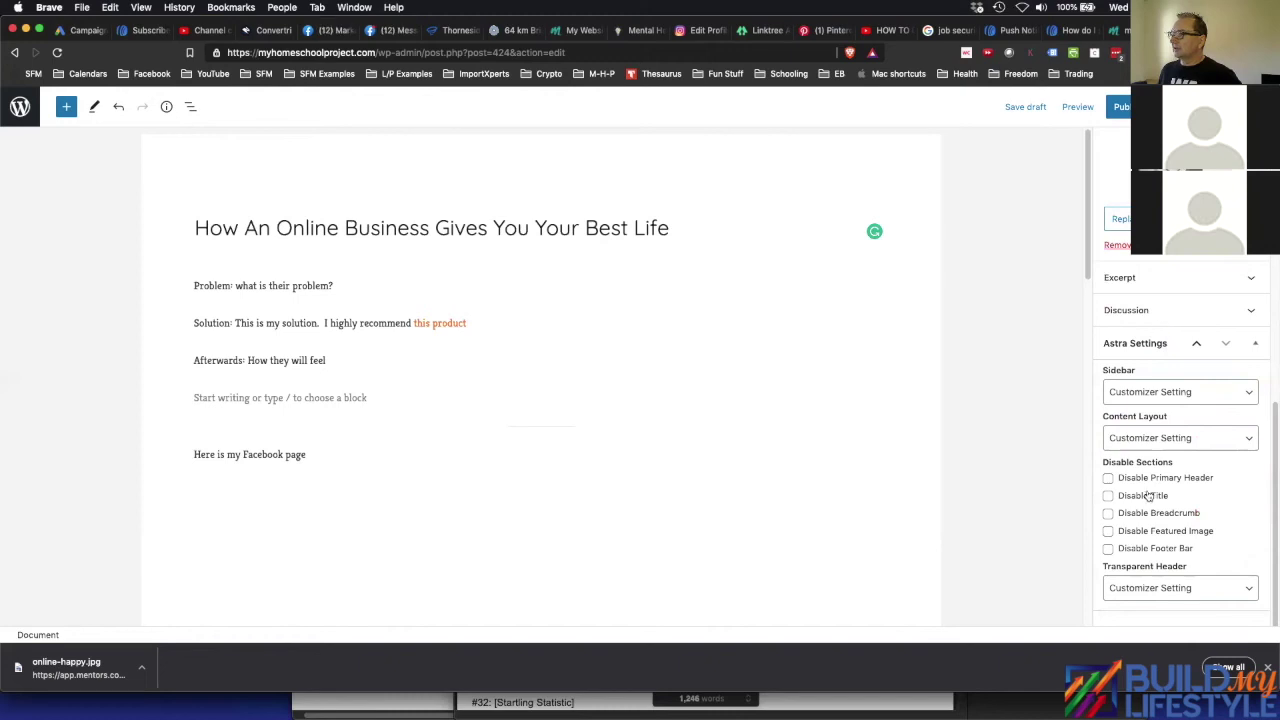
scroll(1151, 462, up, 5)
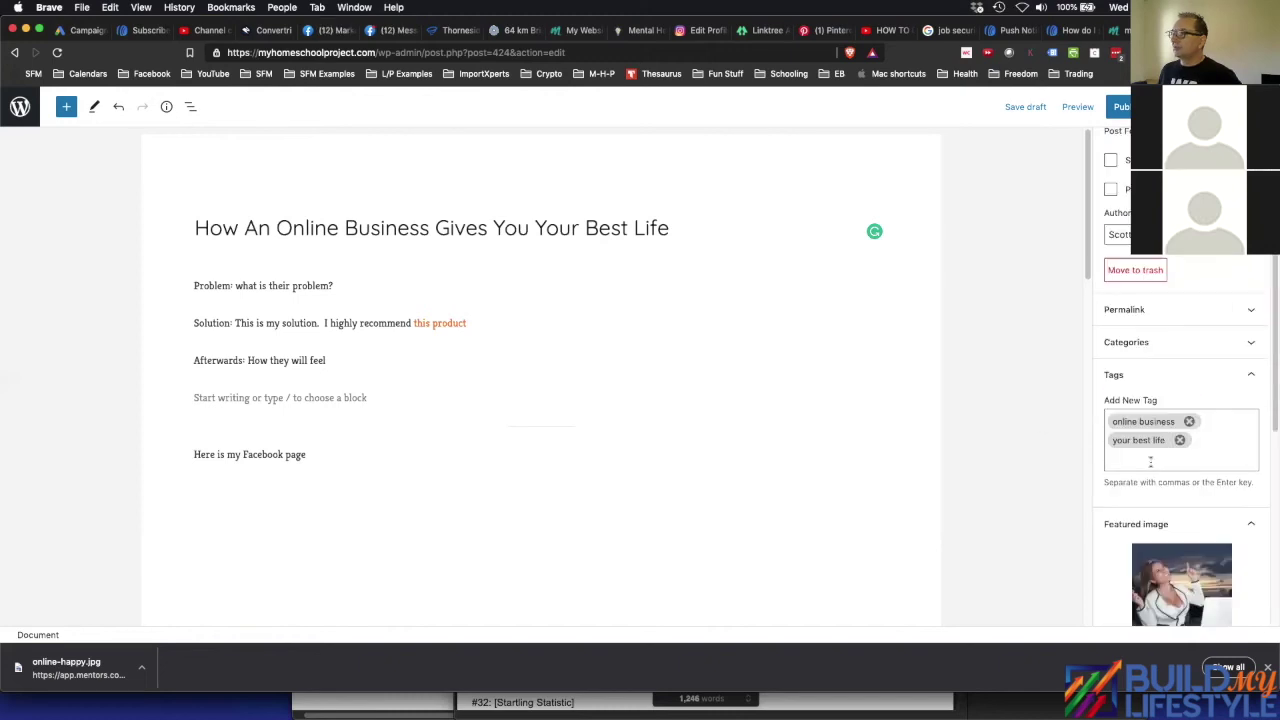
- From the posts list, quick-edit the "How An Online Business Gives You Your Best Life" draft and select only the "Dad's perspective" category
click(20, 108)
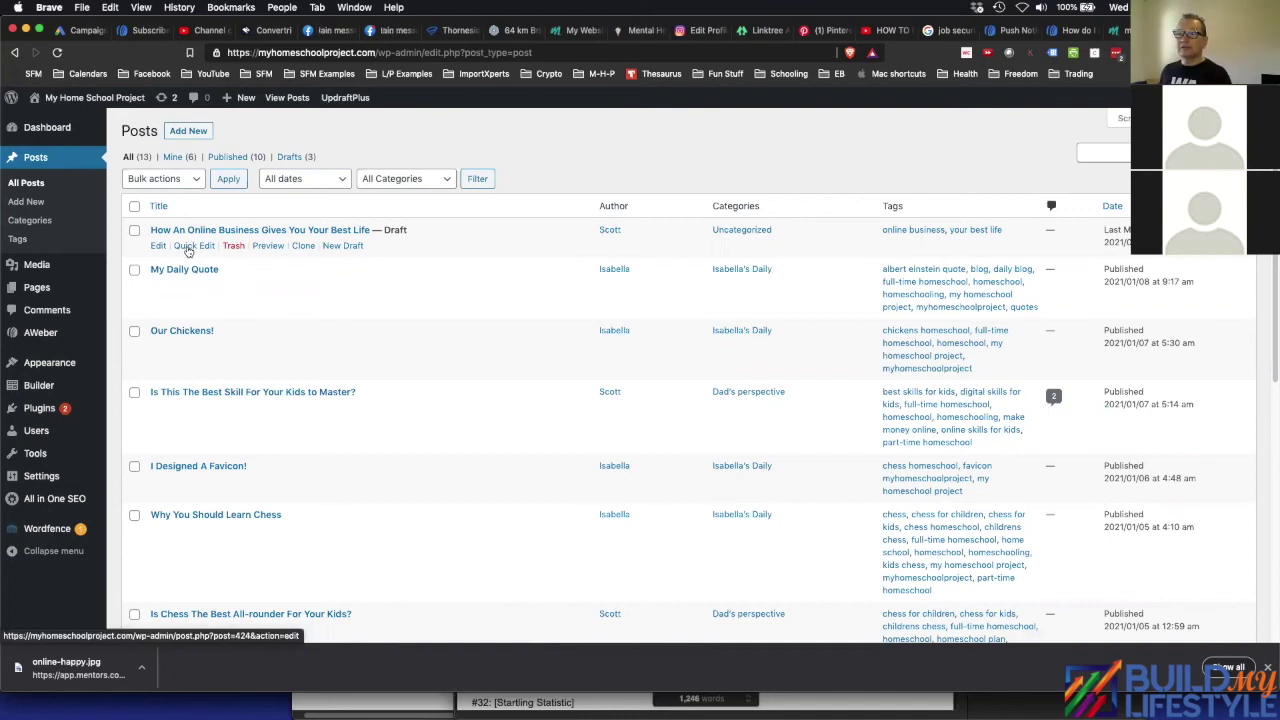
click(189, 246)
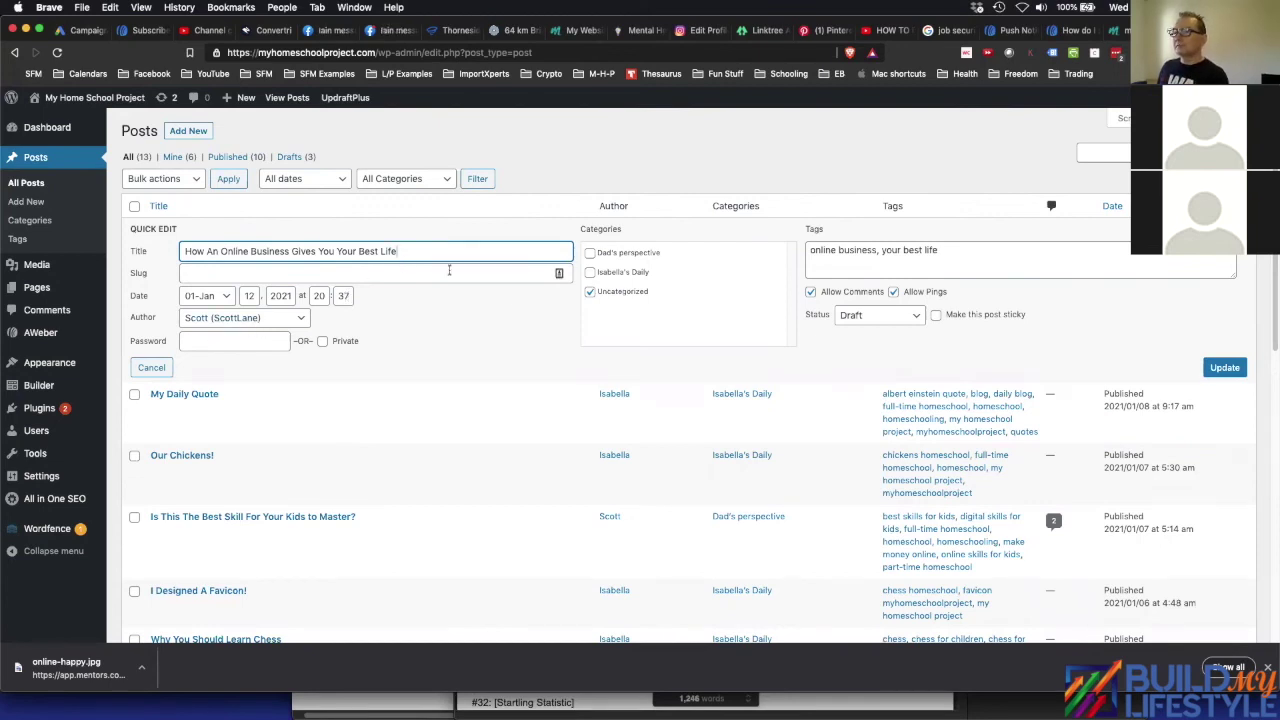
click(590, 292)
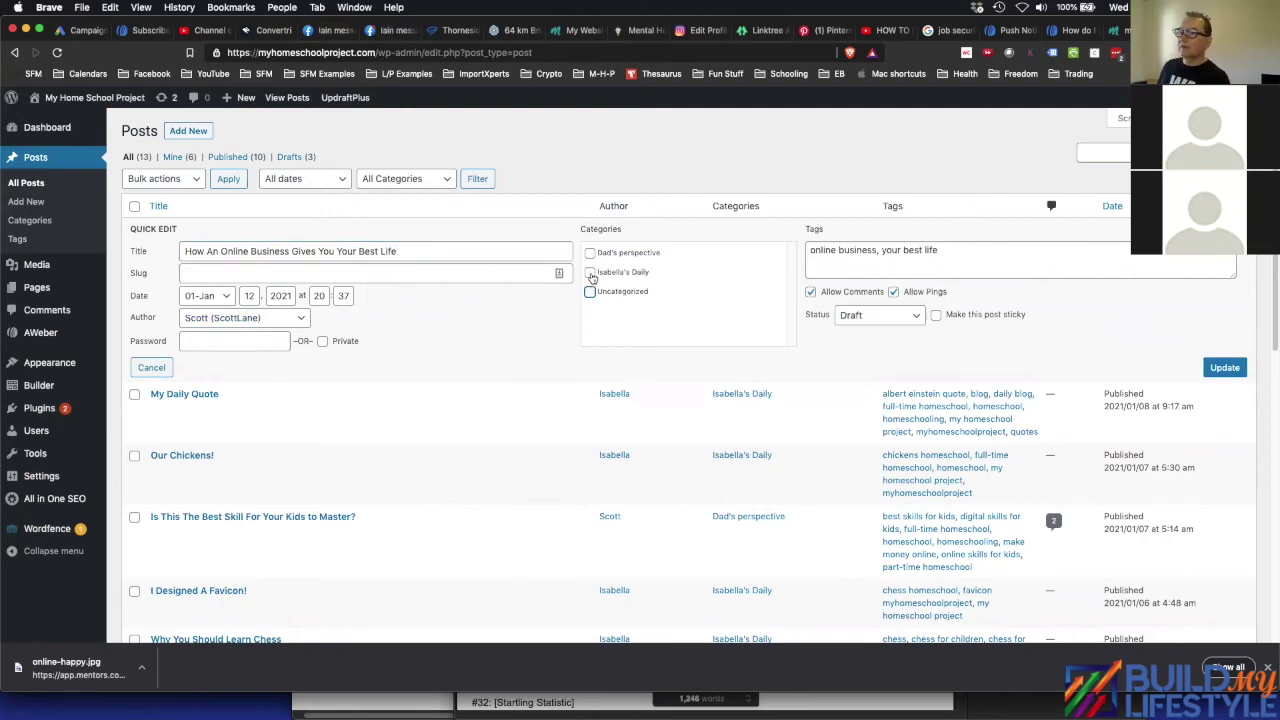
click(590, 273)
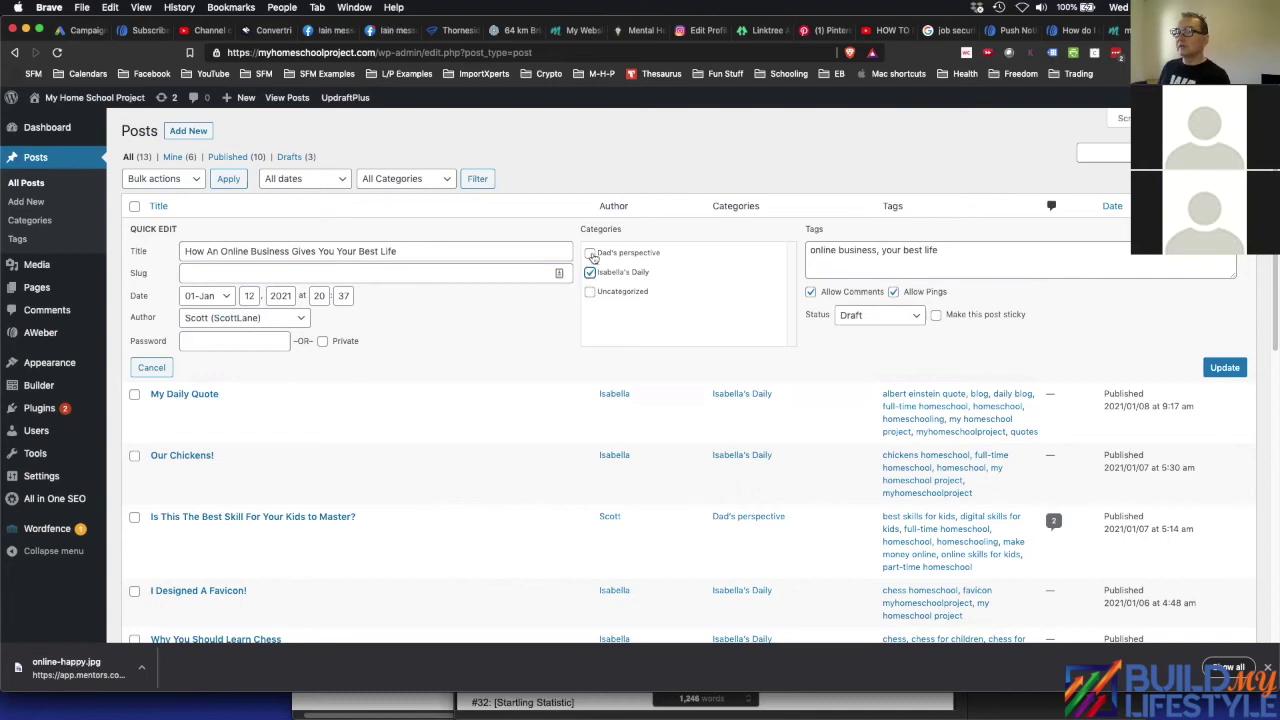
click(590, 253)
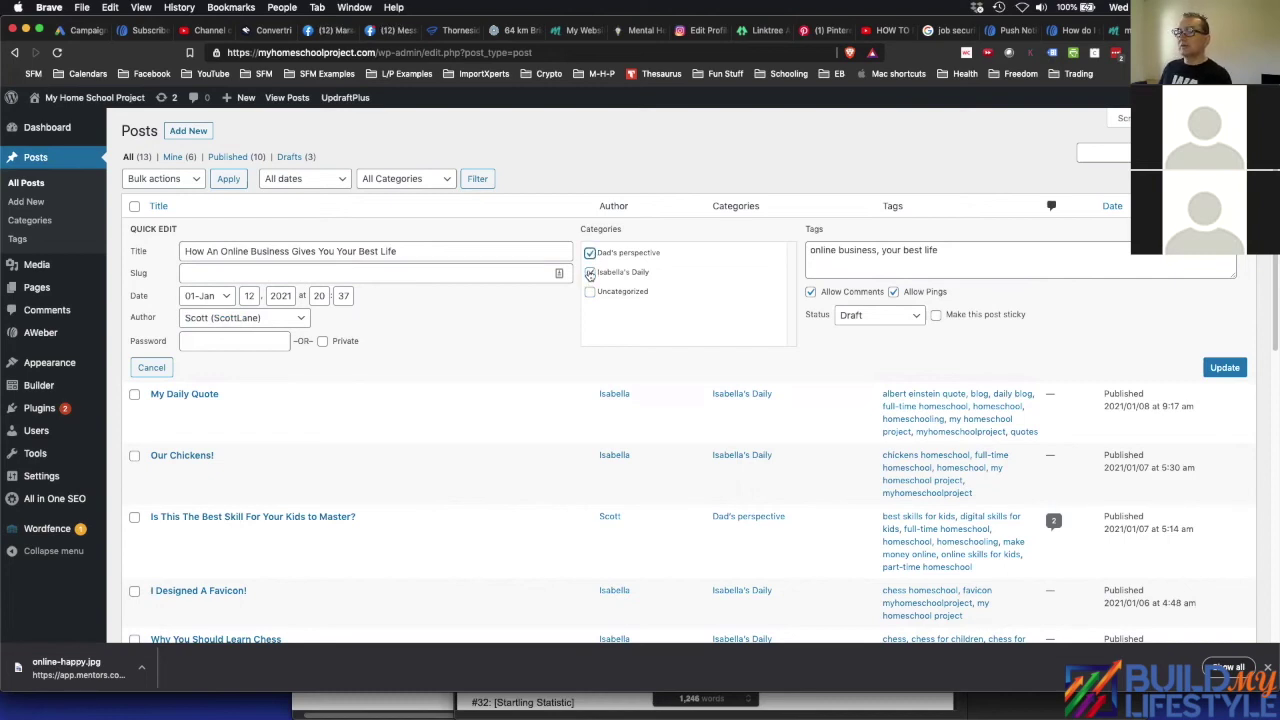
click(590, 272)
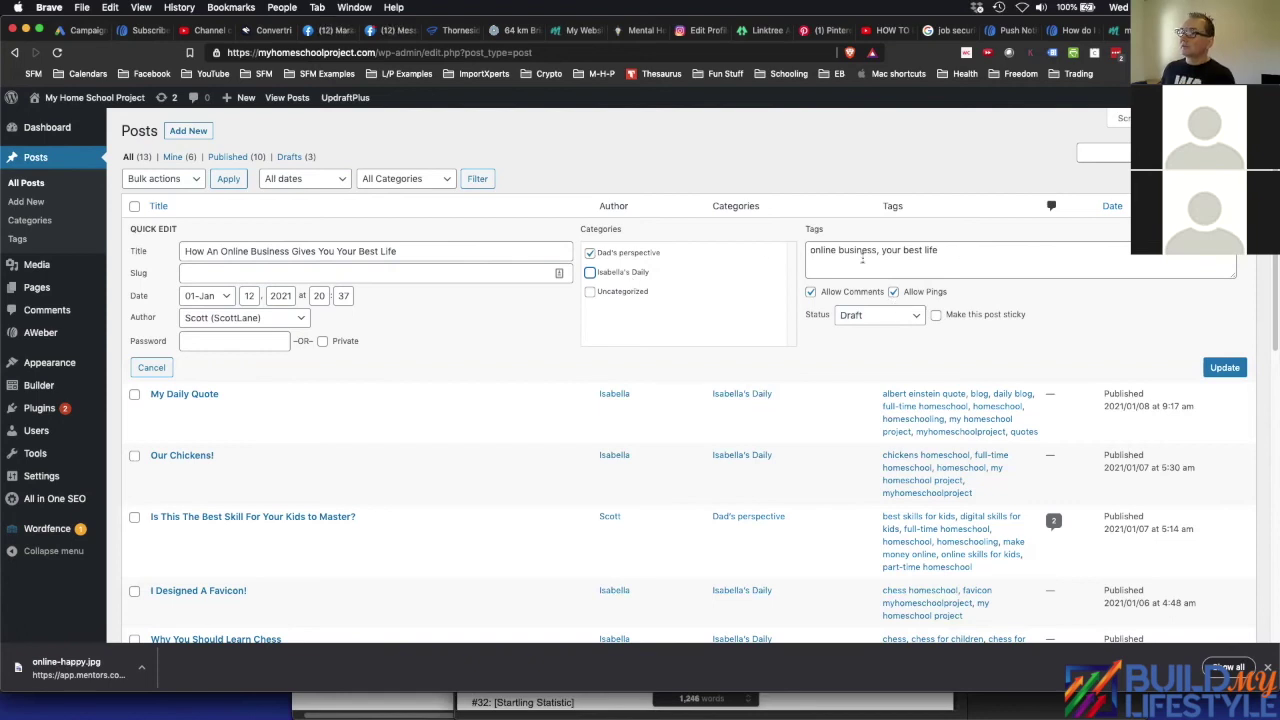
- Look over the tags, status choices and author choices in the quick edit form, and cancel it without saving
click(1004, 256)
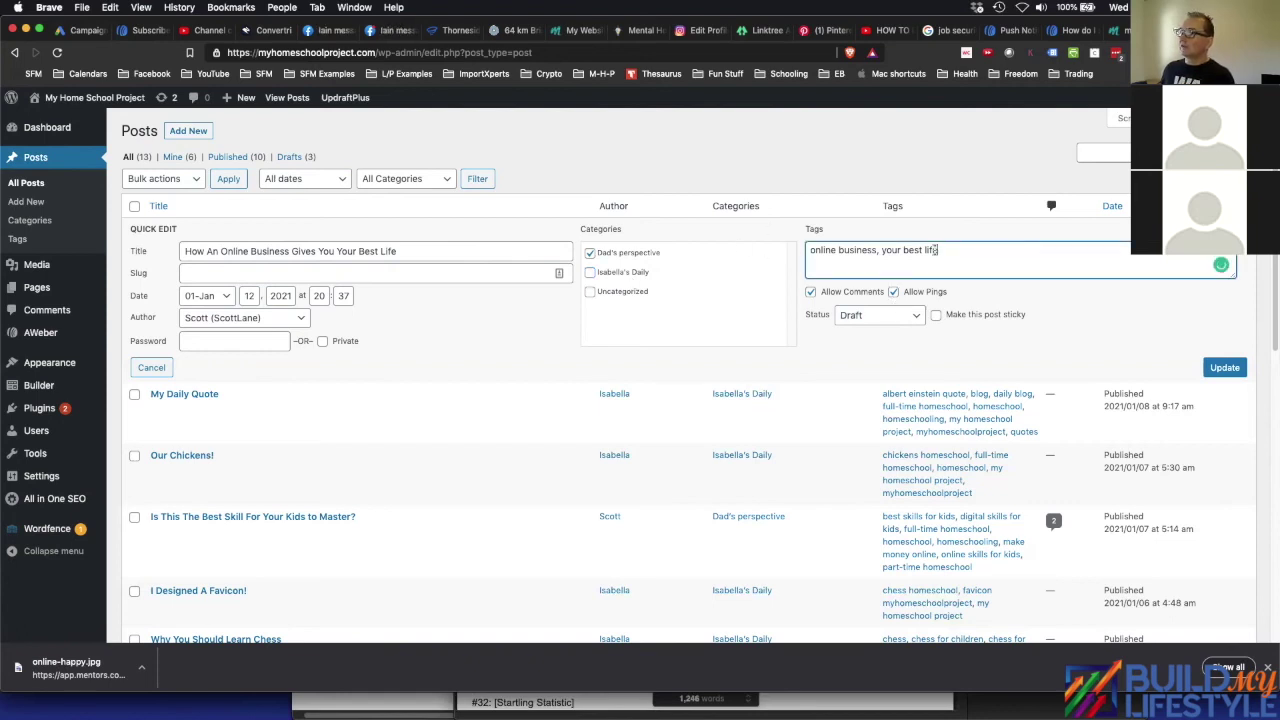
key(super+a)
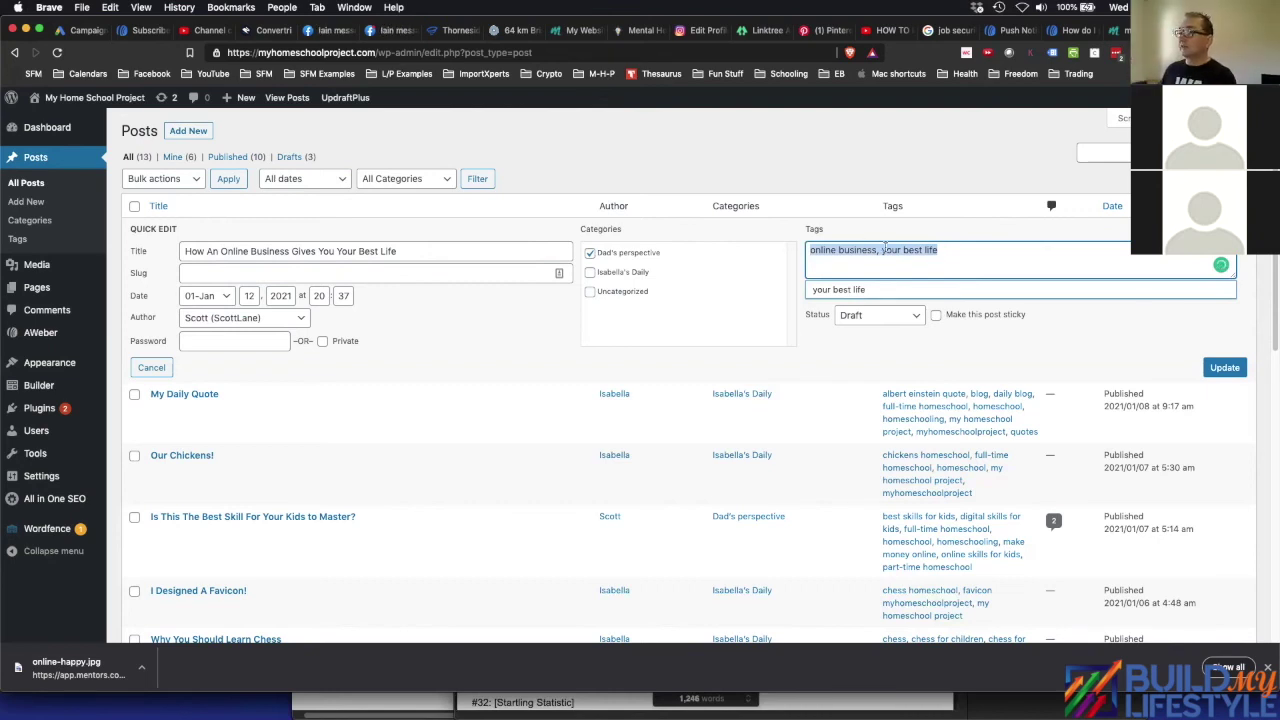
click(964, 258)
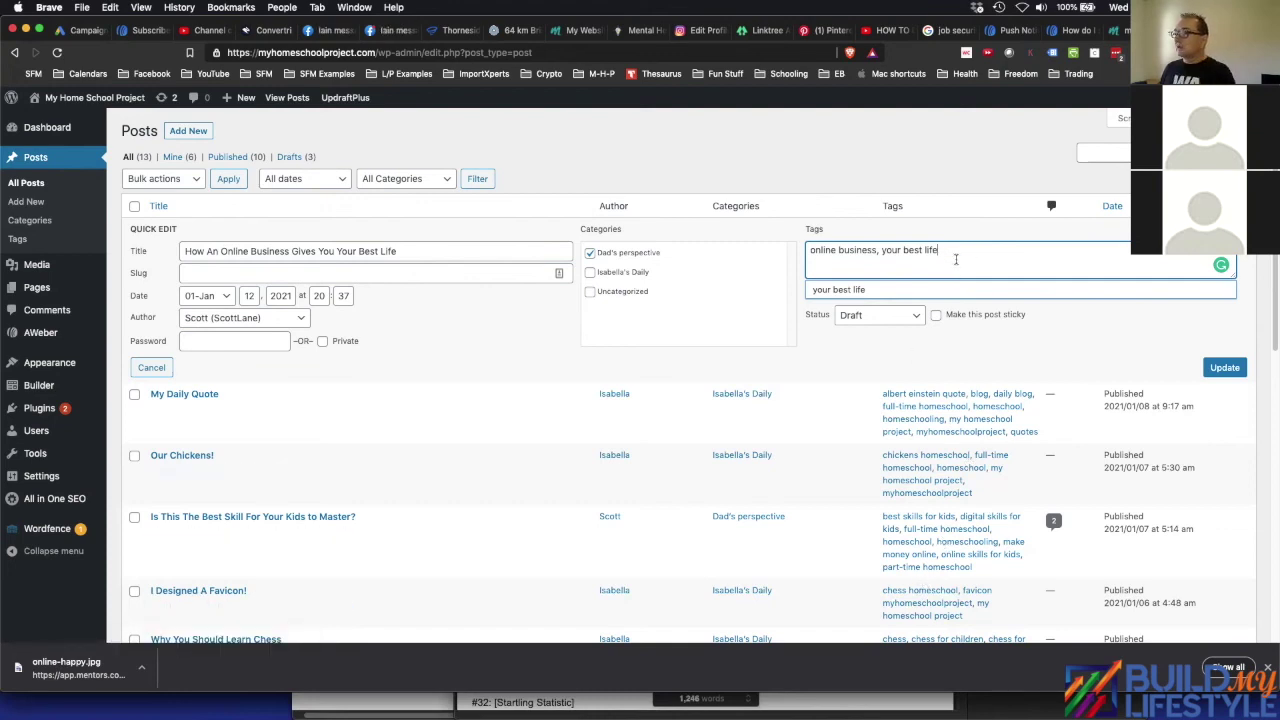
click(875, 318)
click(1058, 353)
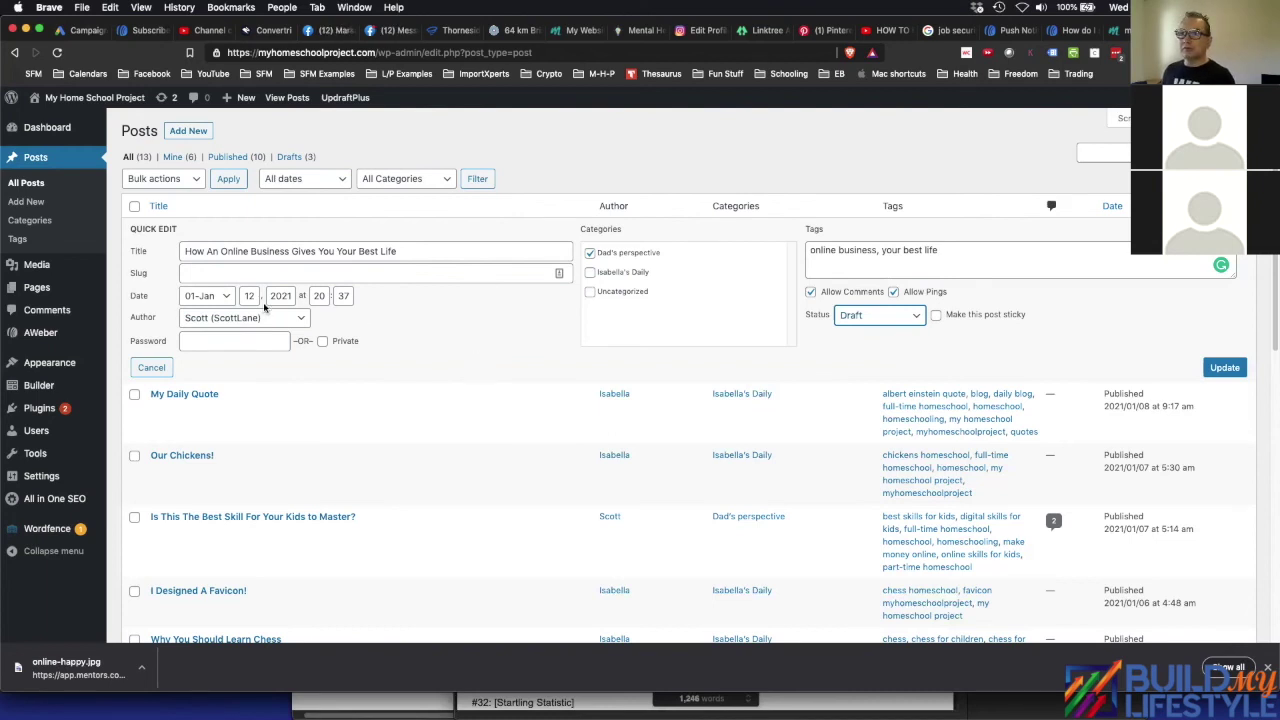
click(301, 318)
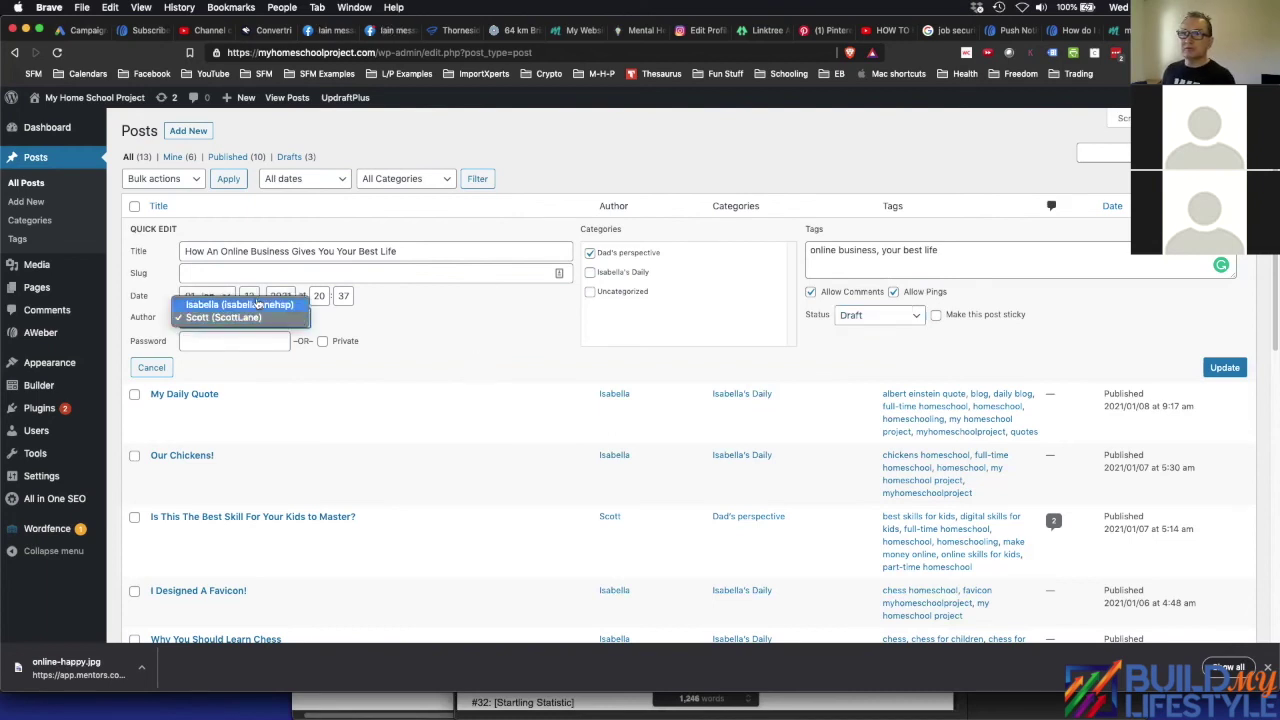
click(419, 352)
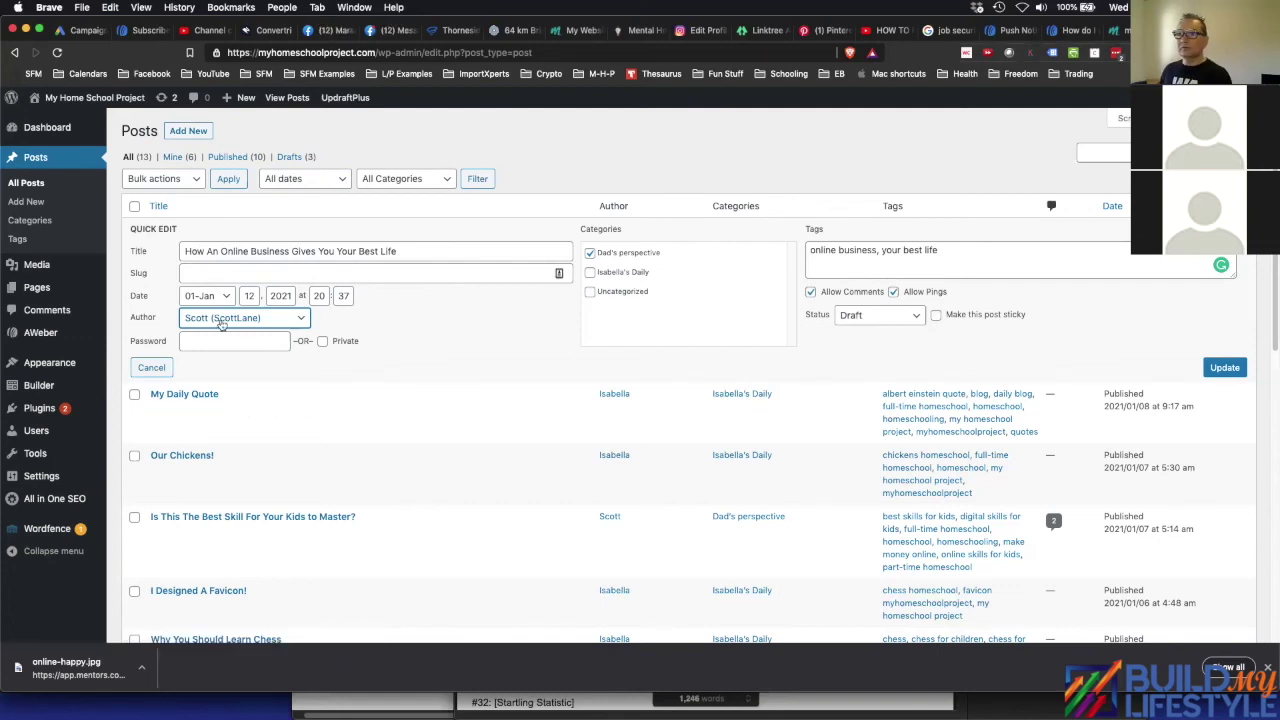
click(1012, 349)
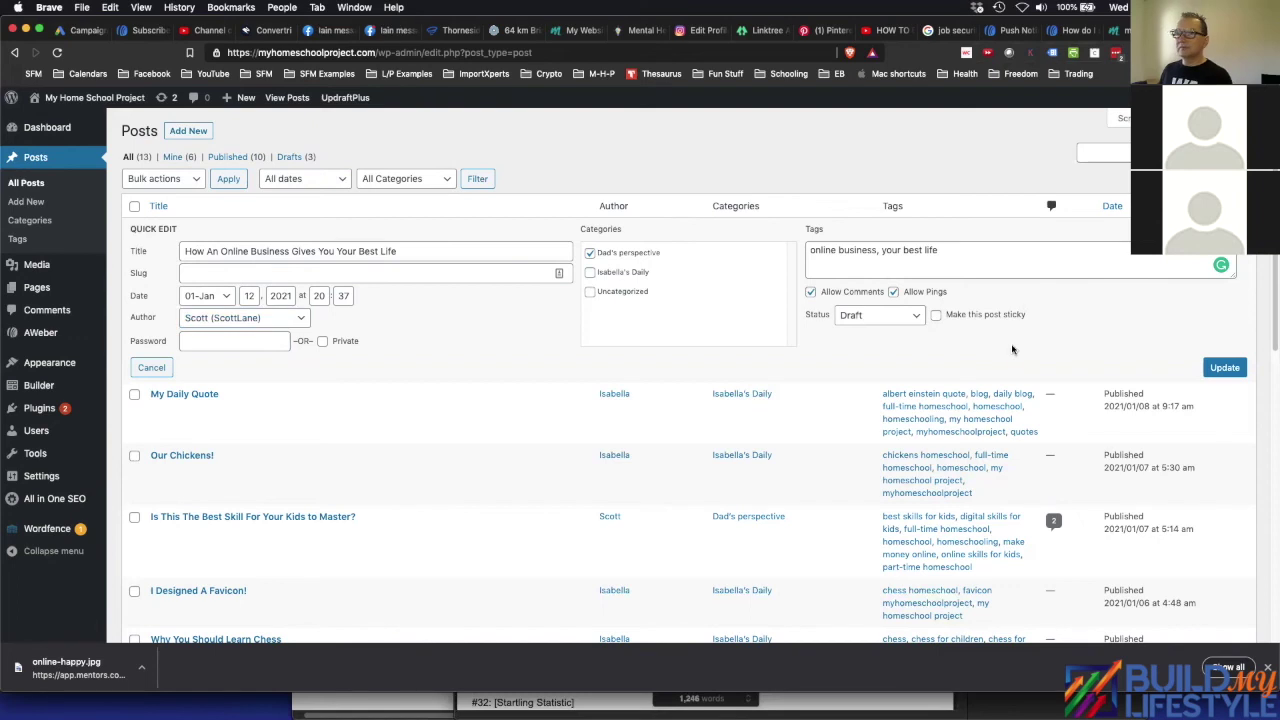
click(151, 368)
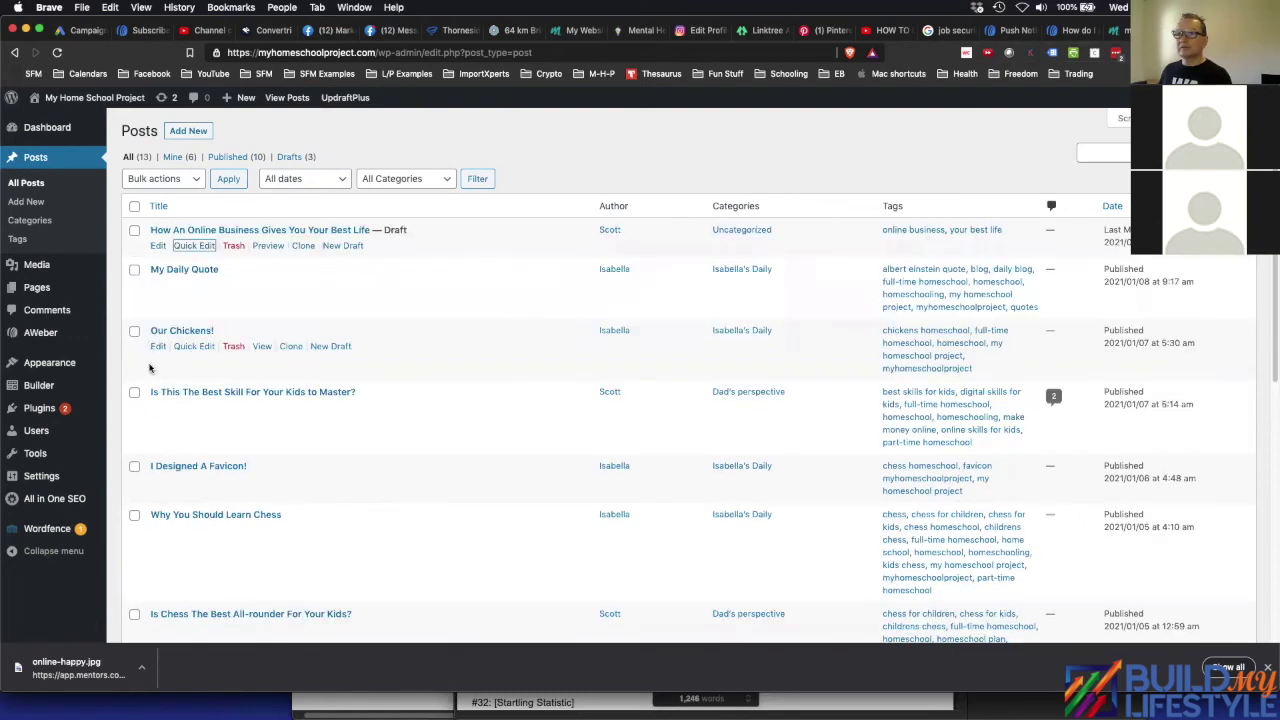
- Open the draft post in the full editor and misspell "their" as "thier" in the Problem line
click(158, 246)
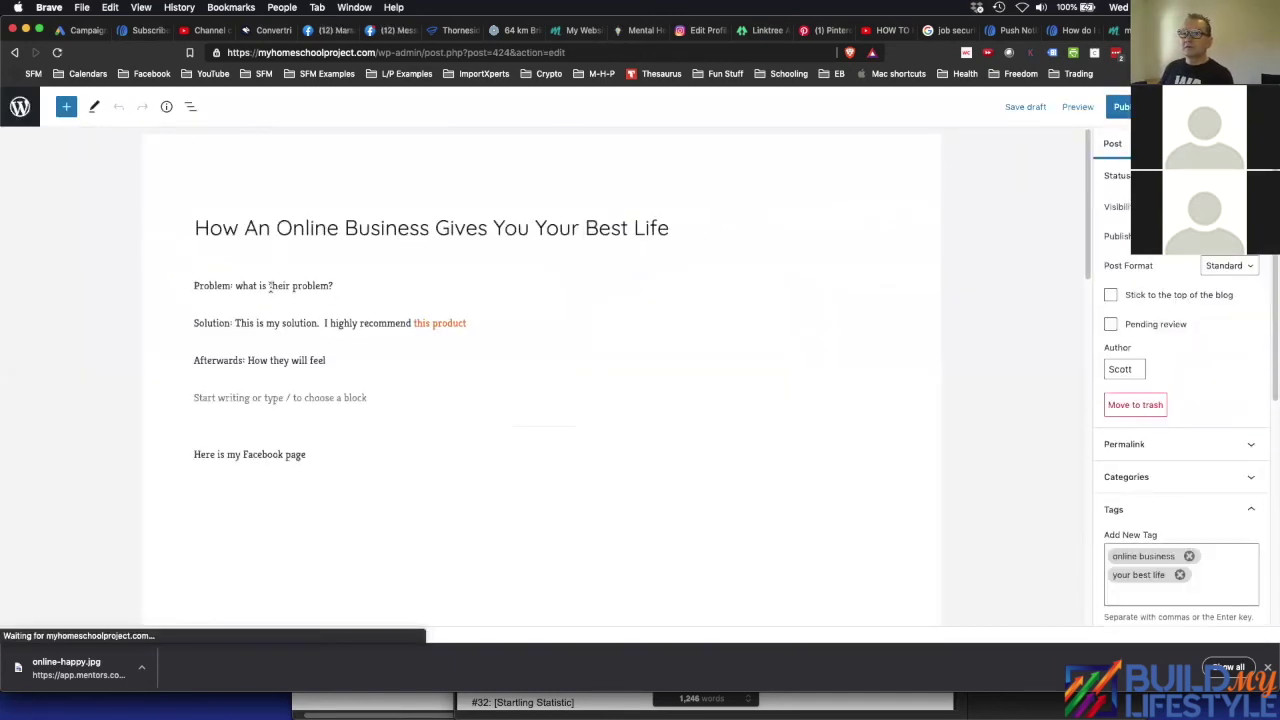
click(334, 288)
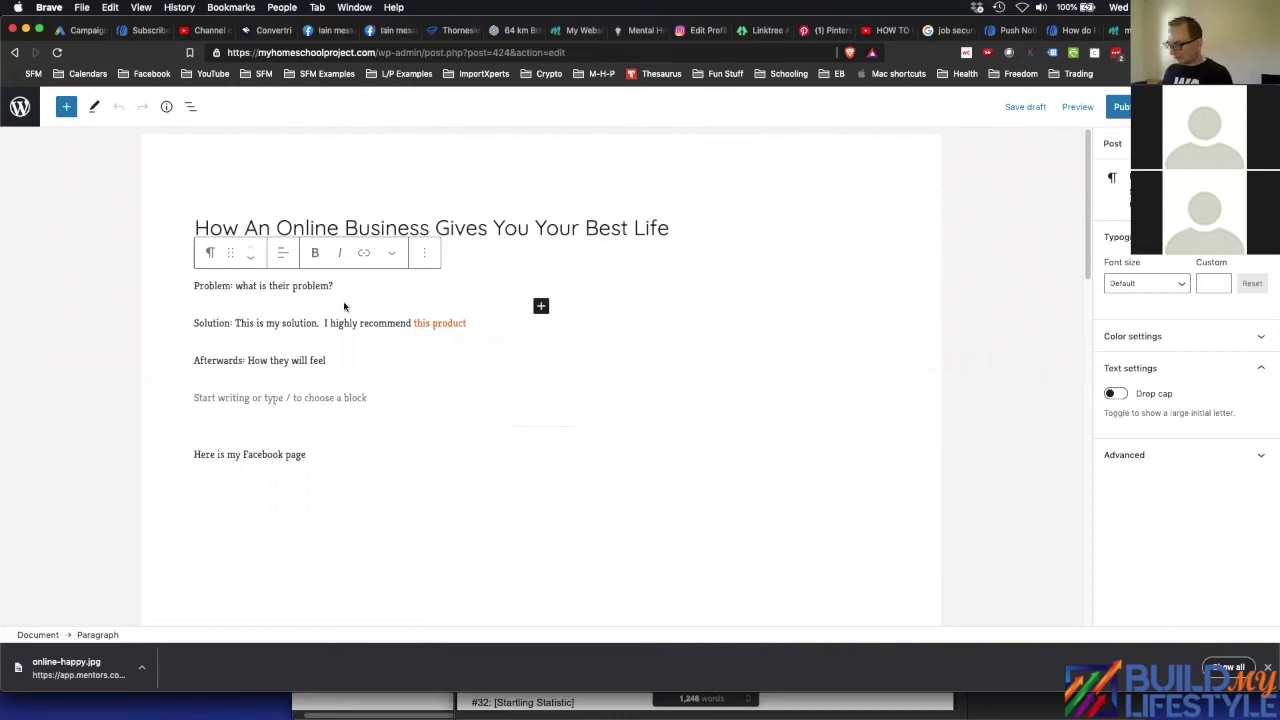
key(Delete)
key(Delete)
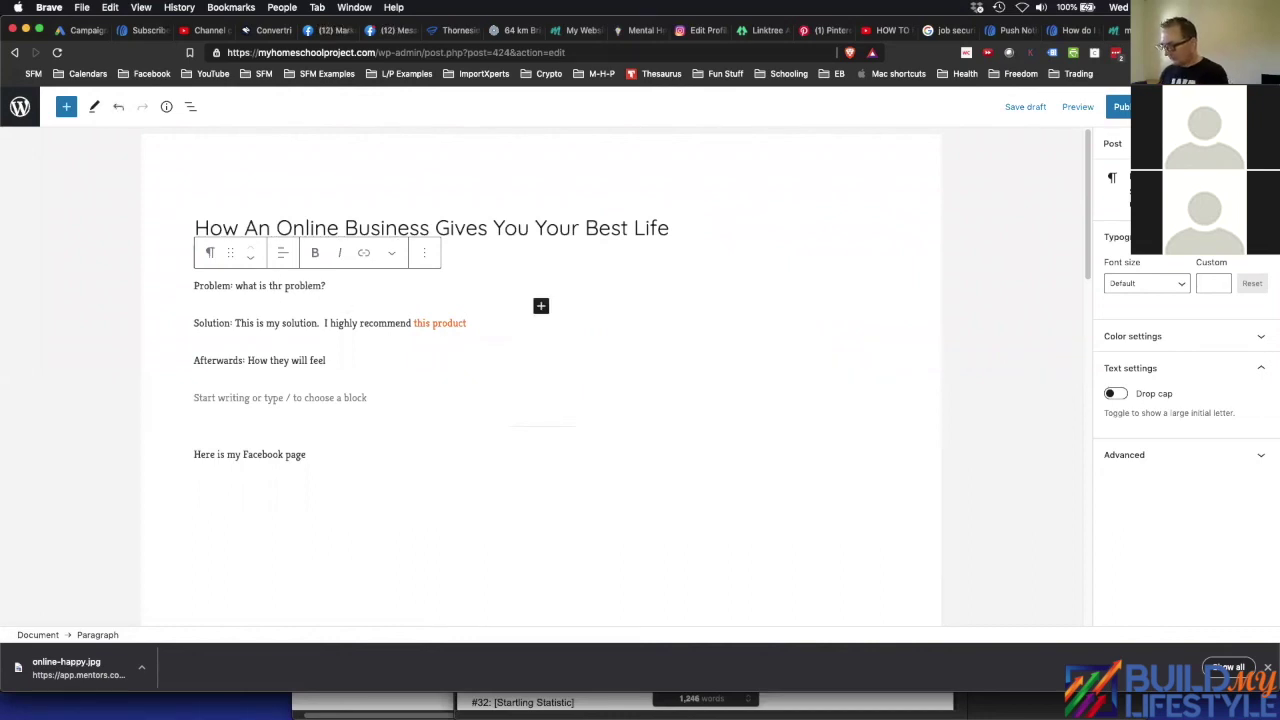
text(ie)
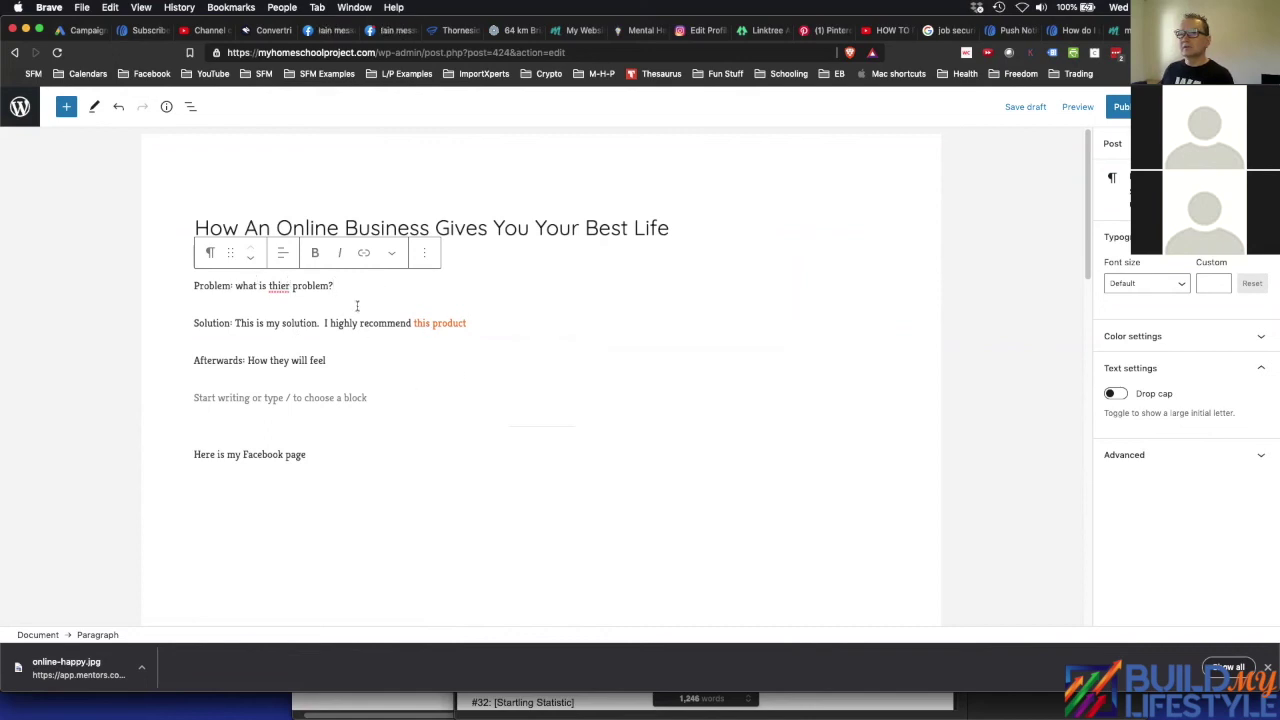
- Correct the misspelled "thier" in the Problem line to "their" using the spell checker's suggestion
double_click(320, 286)
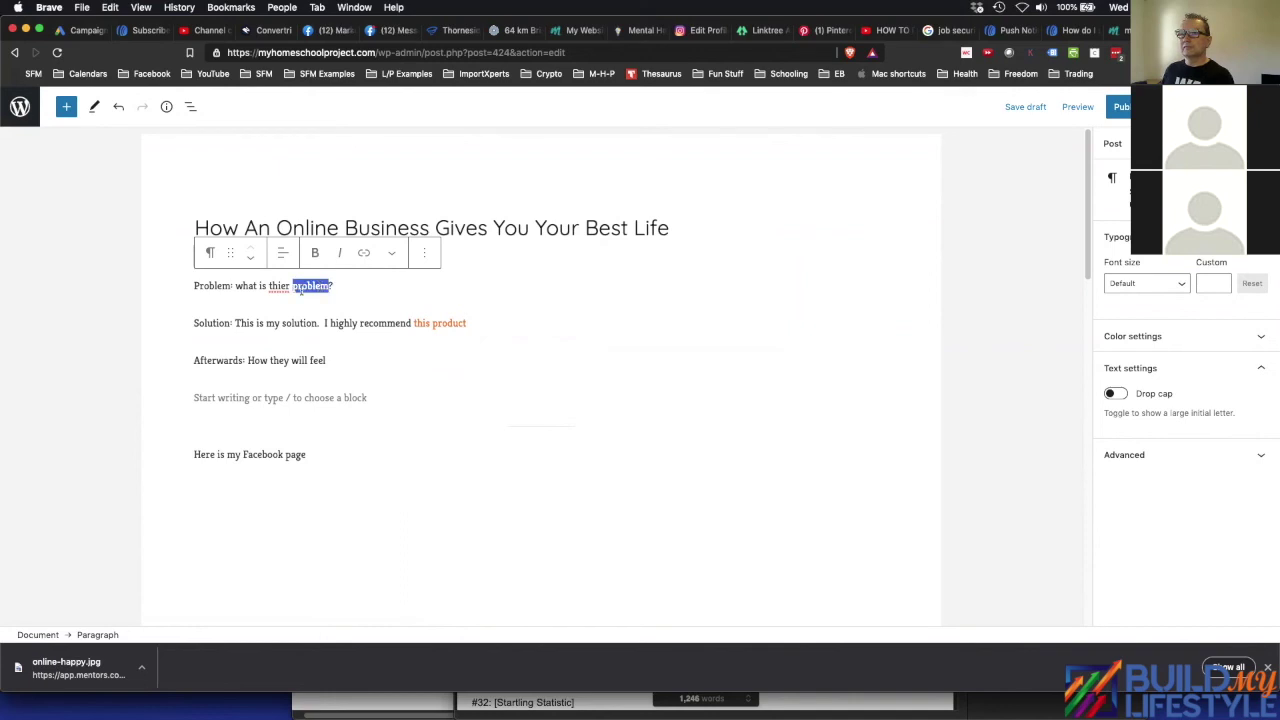
click(235, 286)
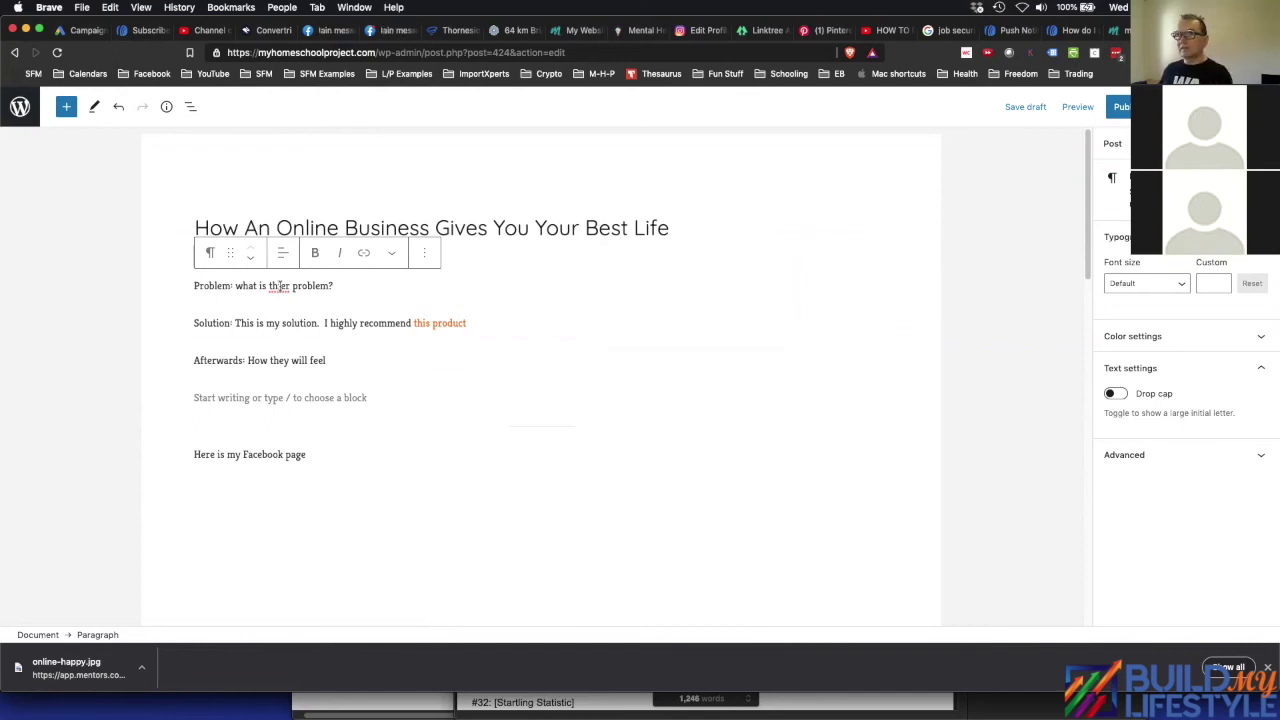
right_click(279, 286)
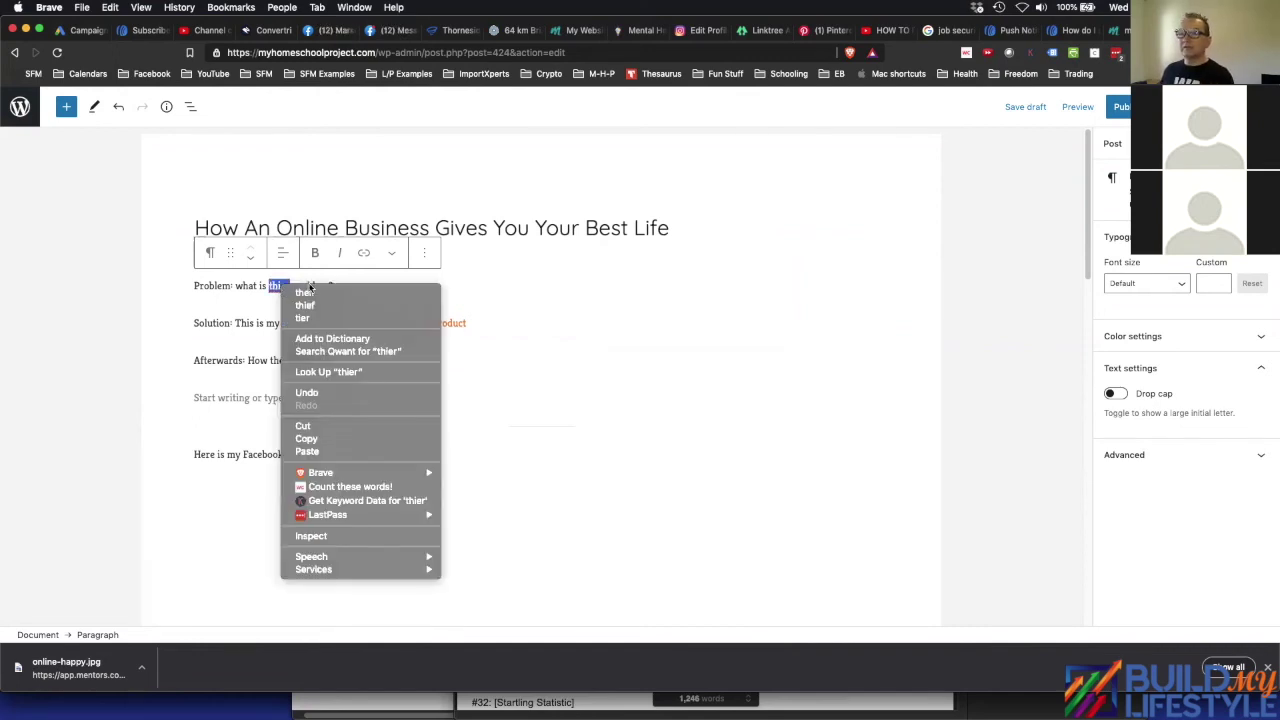
click(306, 293)
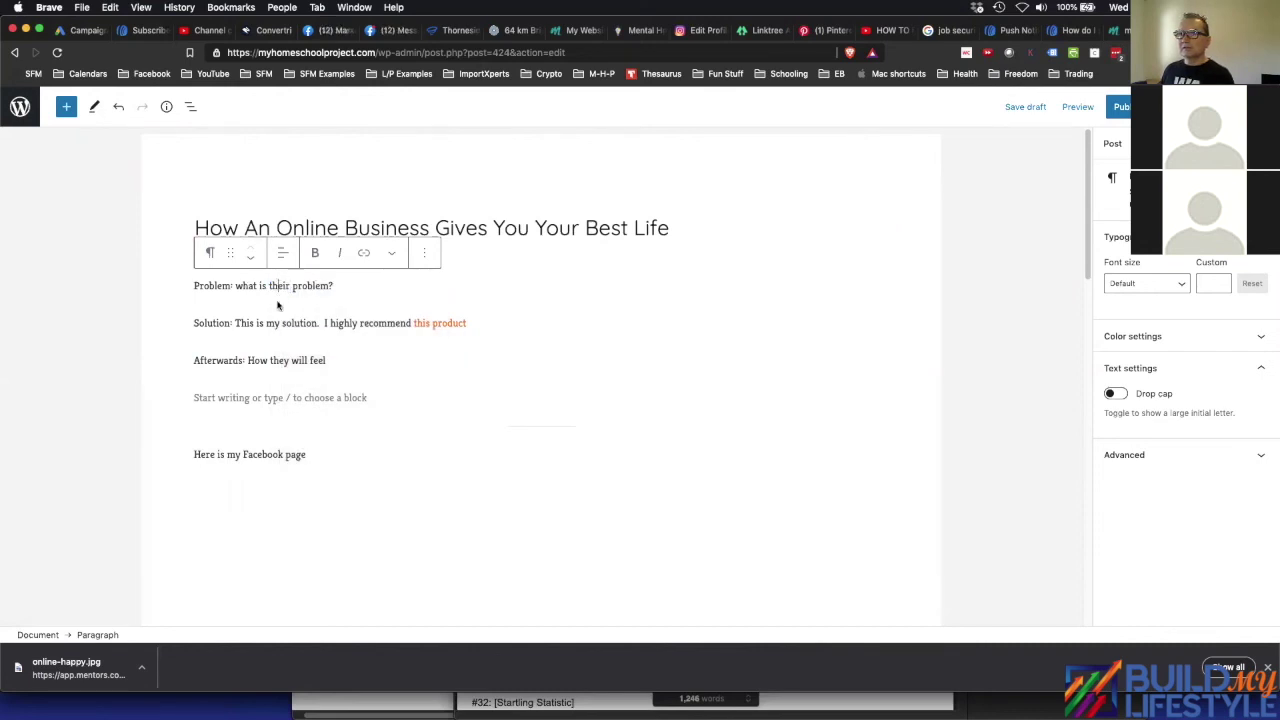
double_click(299, 324)
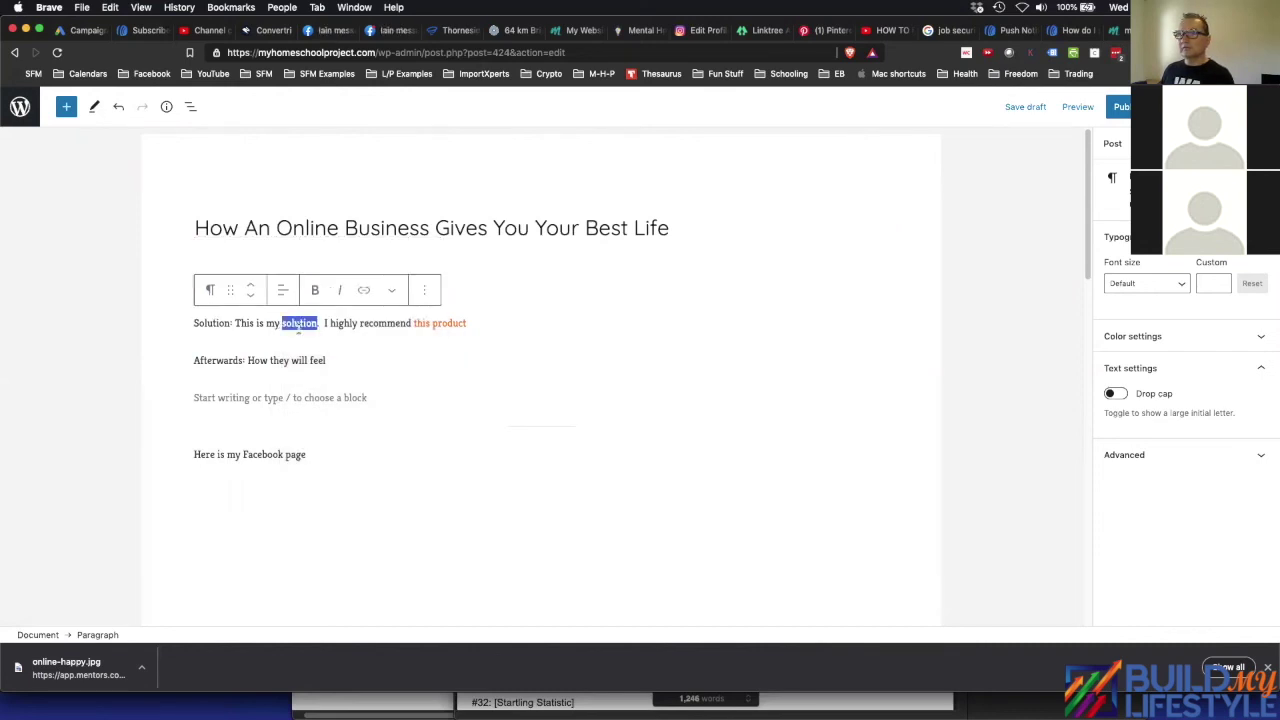
click(472, 314)
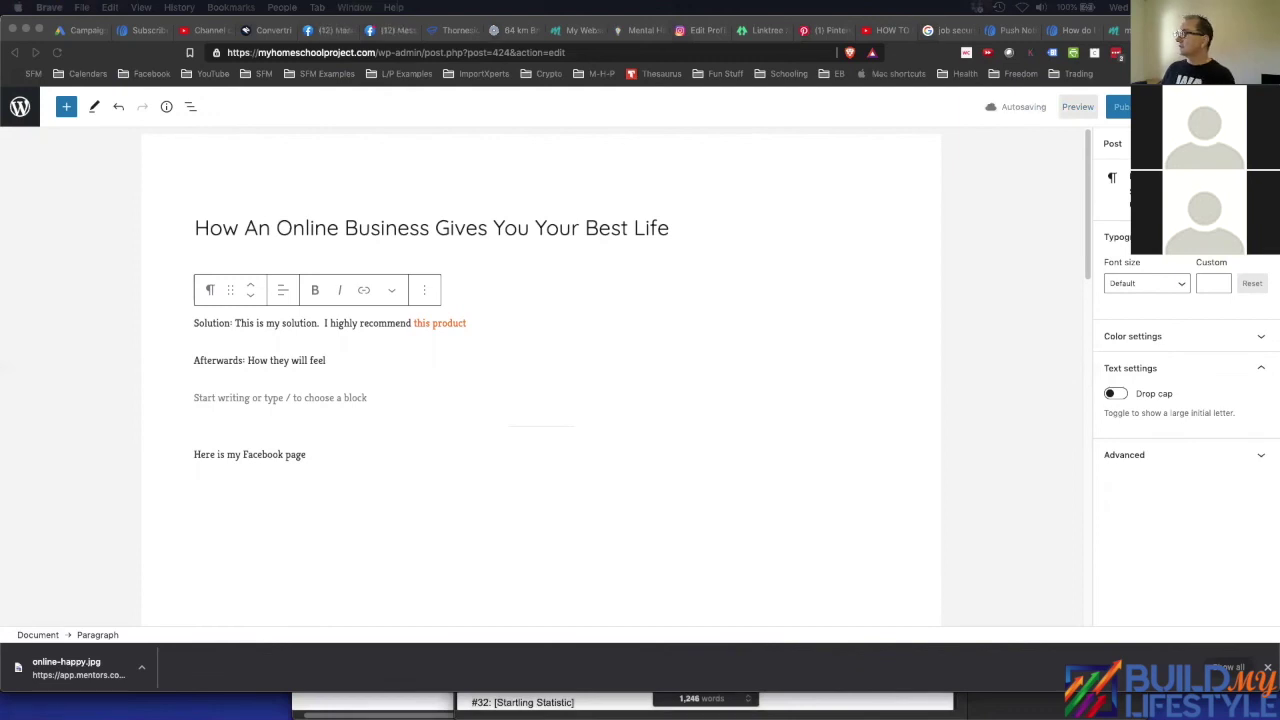
- Switch to the Gmail drafts and open the "SPELL CHECKER" draft in an enlarged compose window
drag(694, 186, 87, 12)
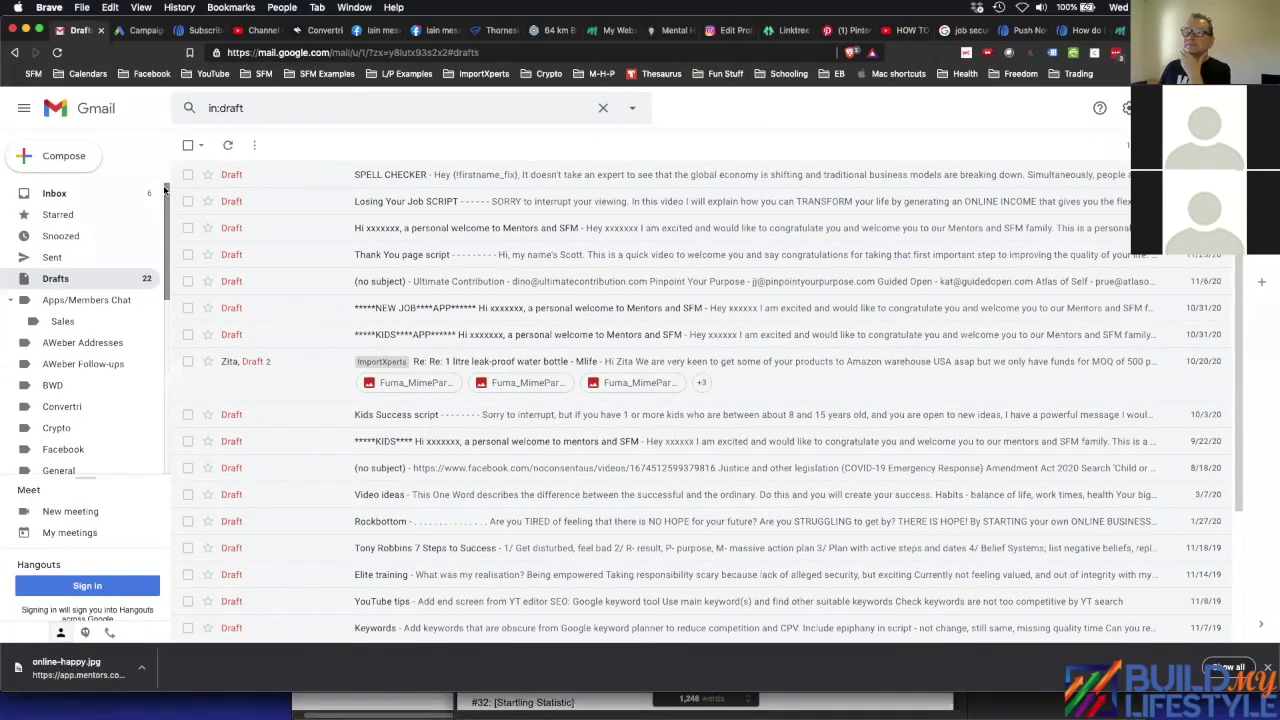
click(476, 180)
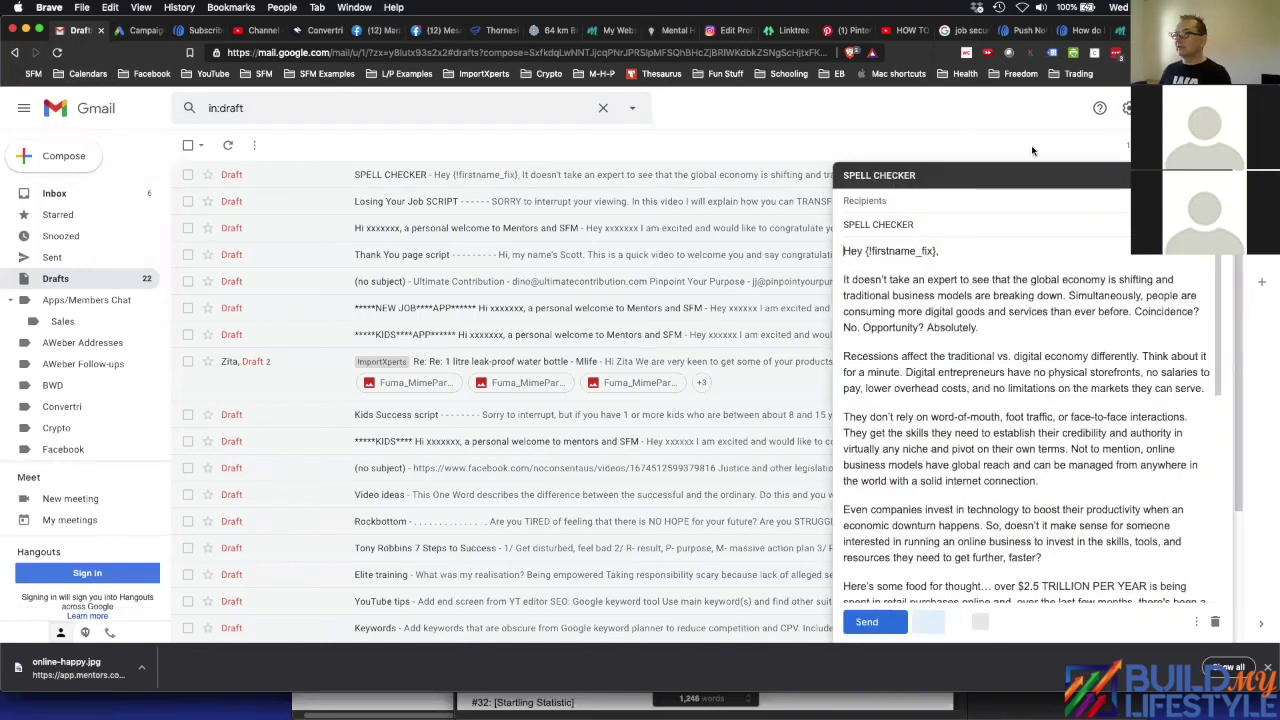
click(926, 346)
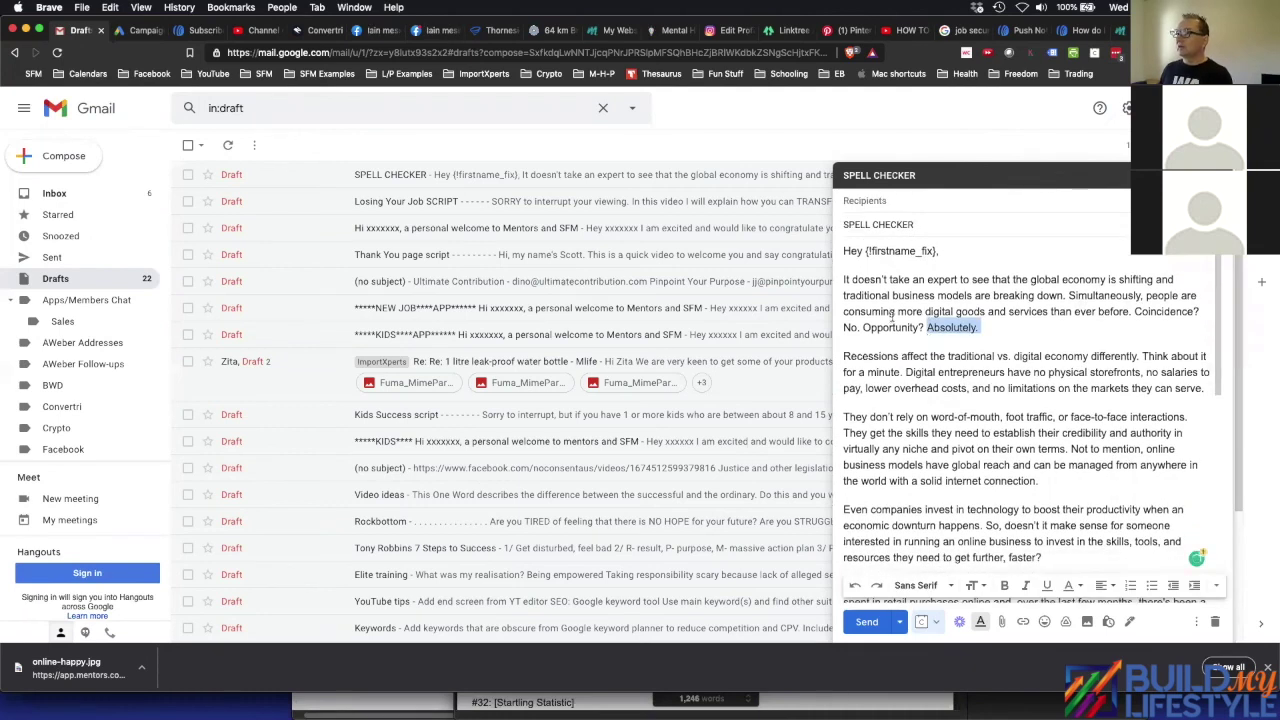
drag(927, 327, 971, 417)
click(970, 417)
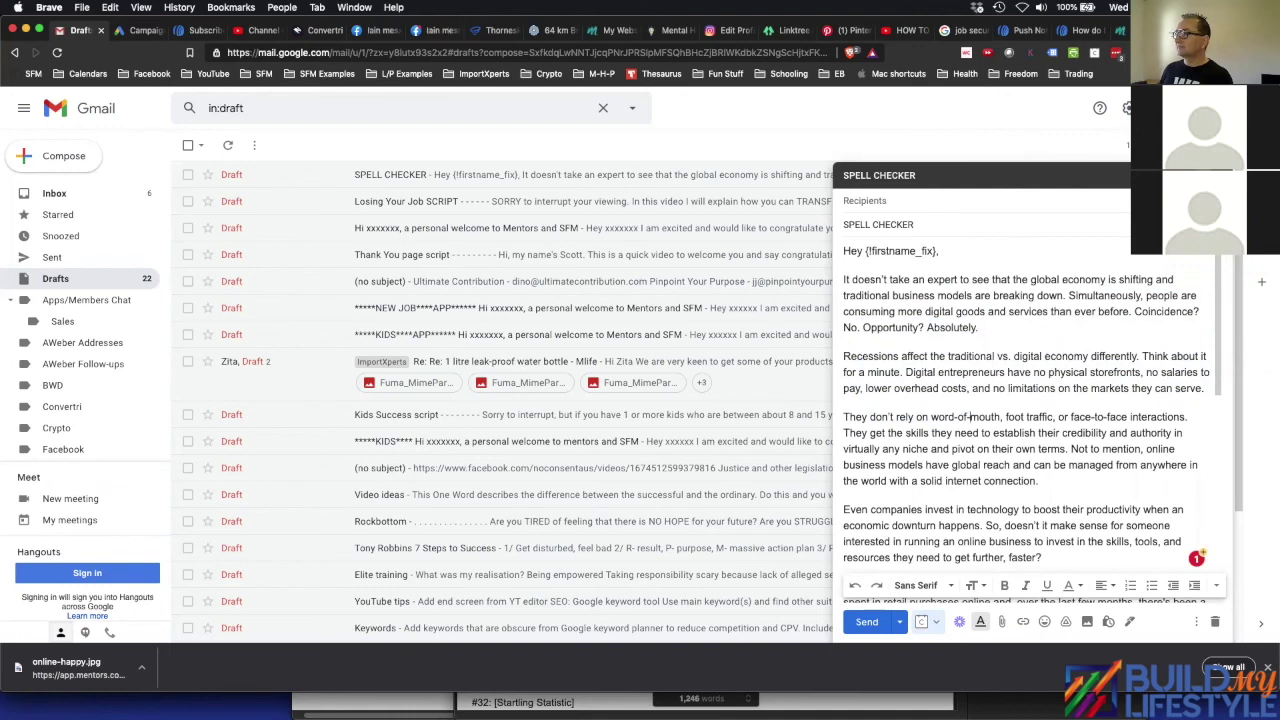
click(1202, 175)
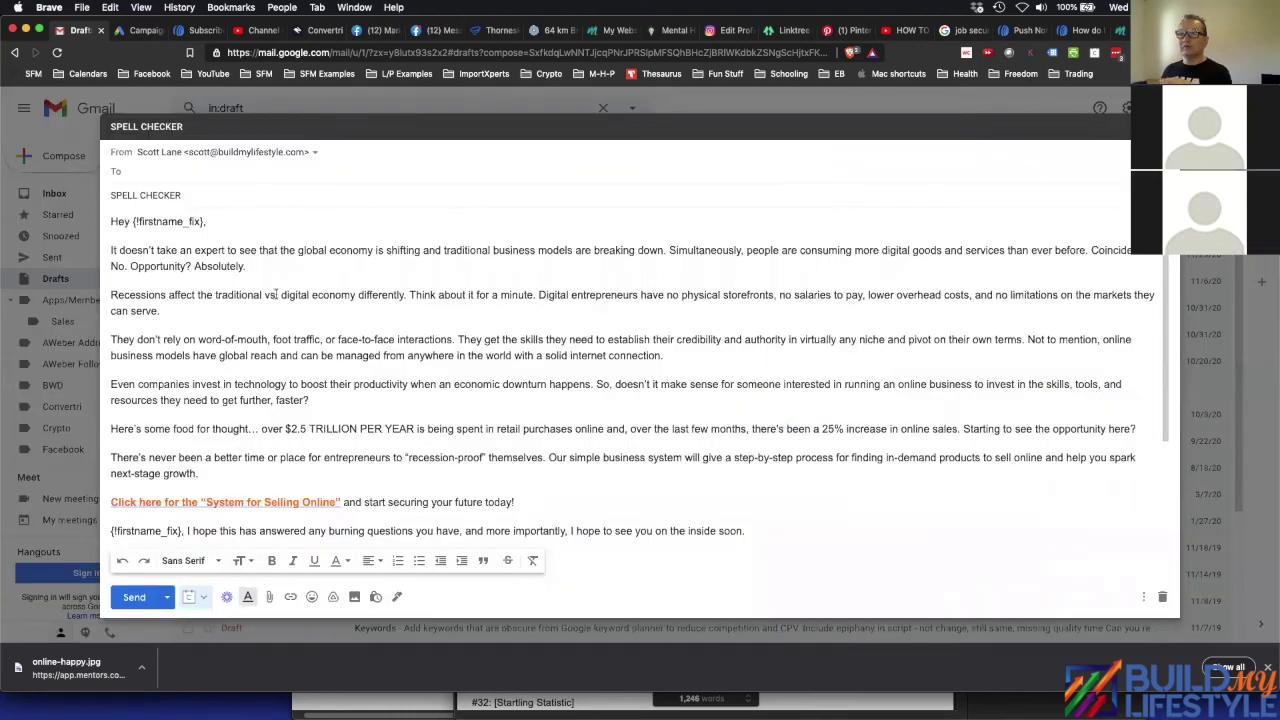
- Read through the "SPELL CHECKER" draft's body and check it for flagged spelling or grammar errors
scroll(277, 388, down, 3)
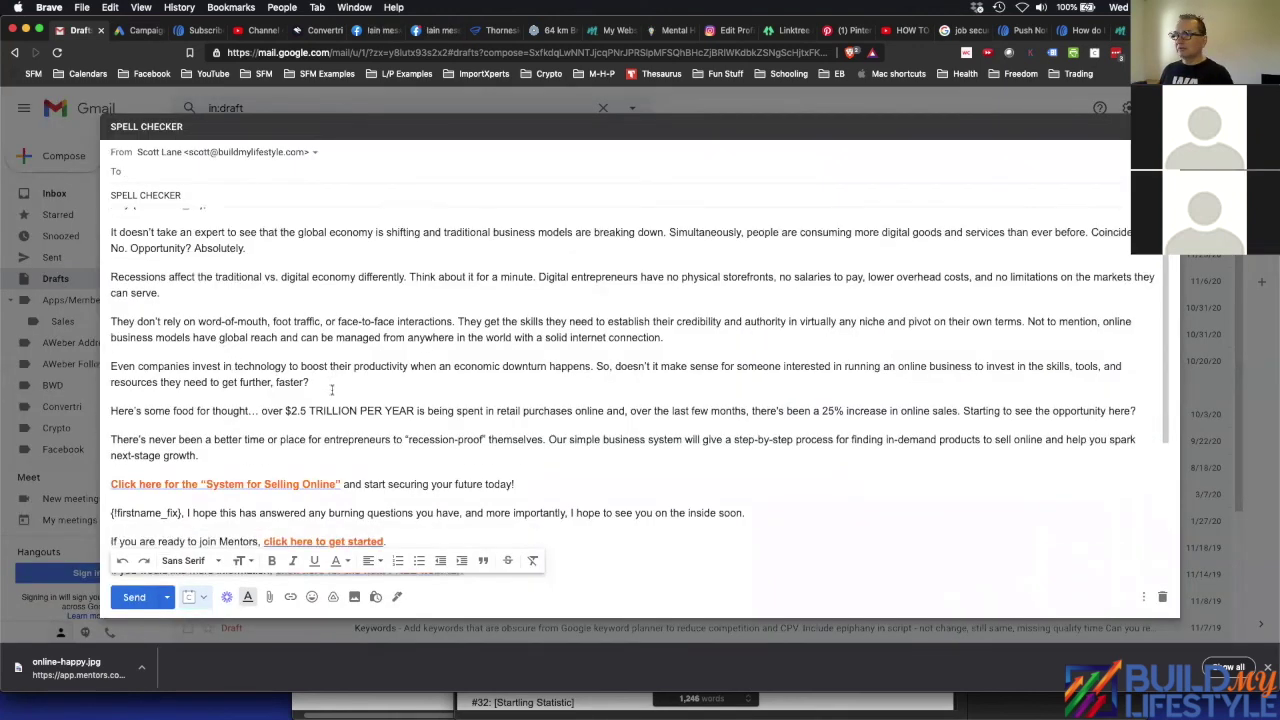
mouse_move(1145, 568)
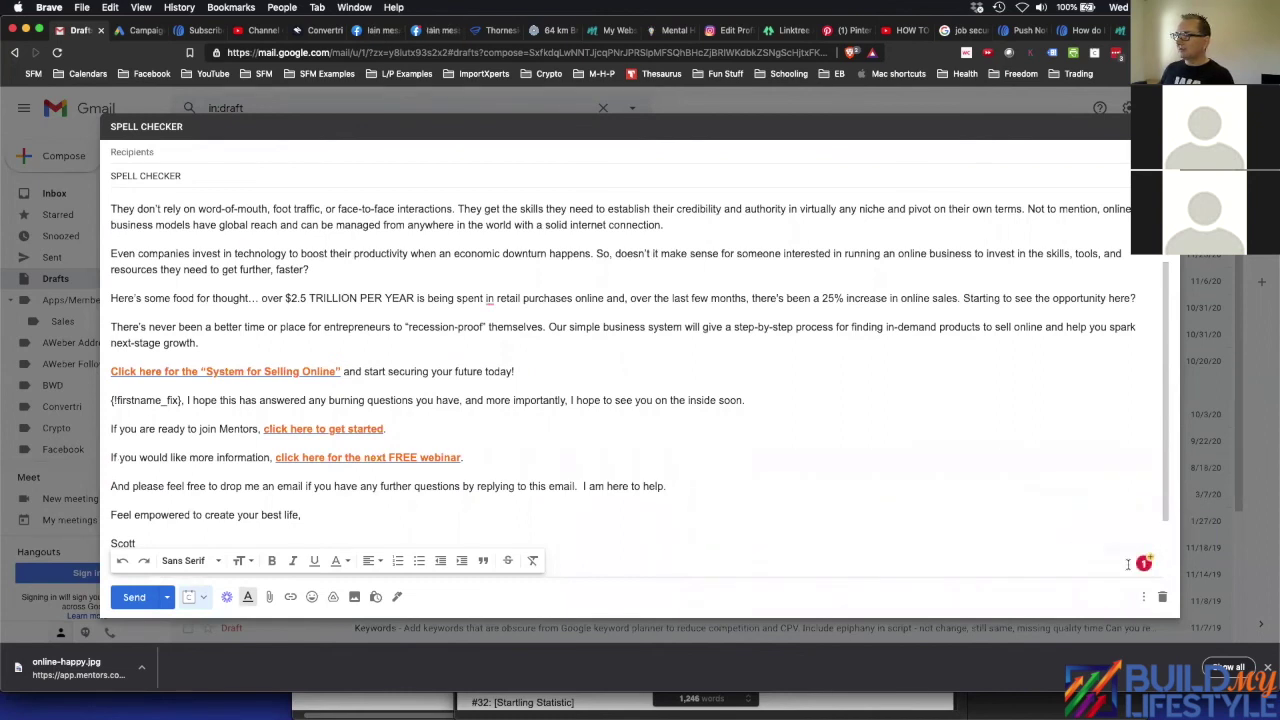
scroll(532, 408, down, 3)
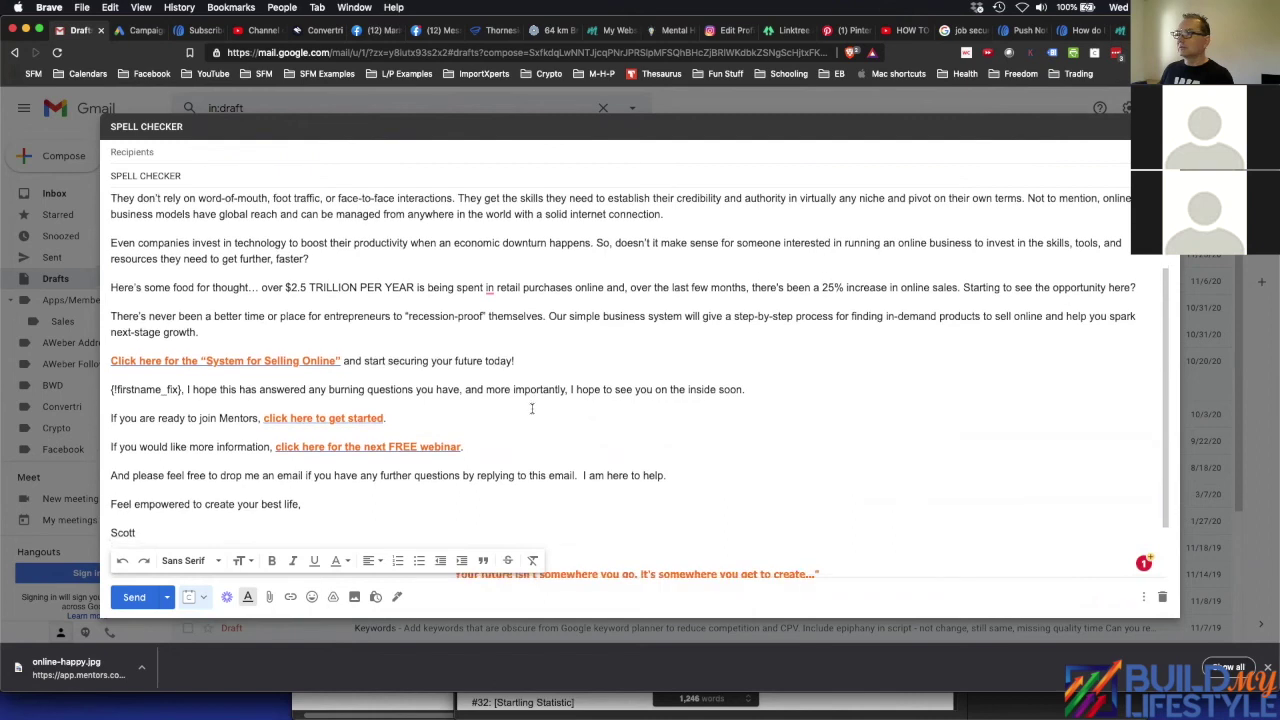
scroll(414, 425, up, 1)
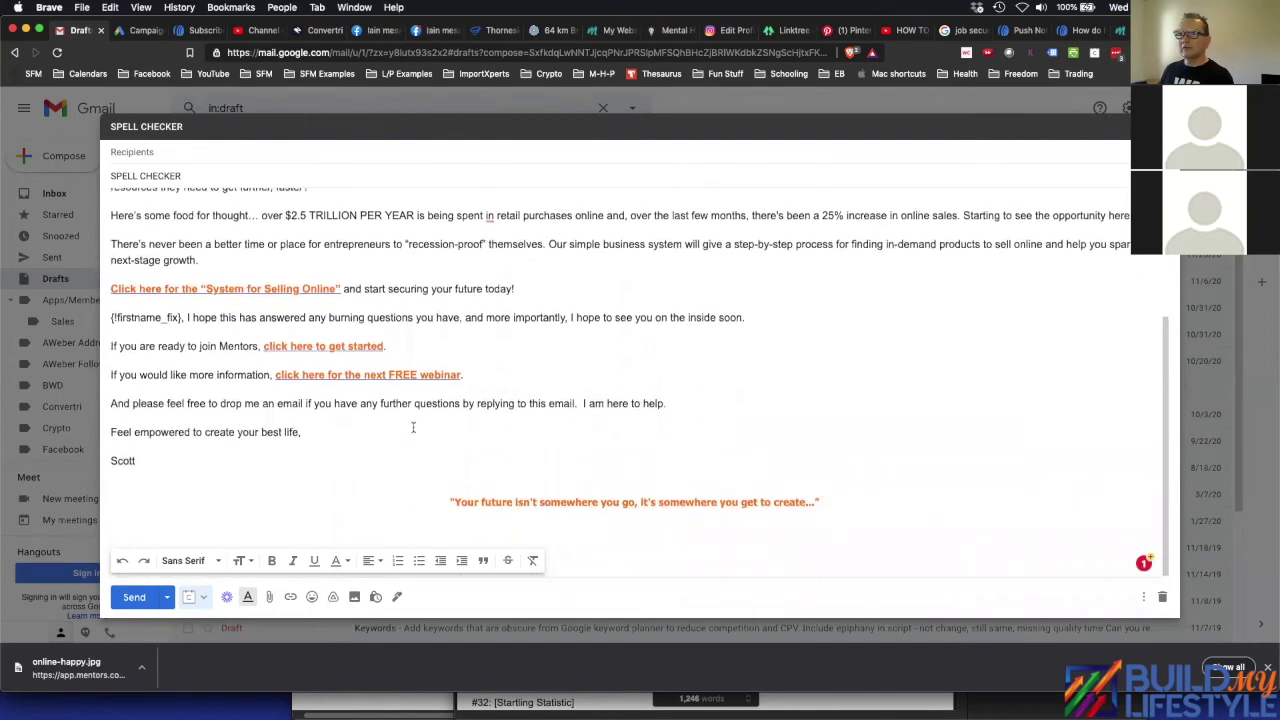
scroll(457, 380, up, 5)
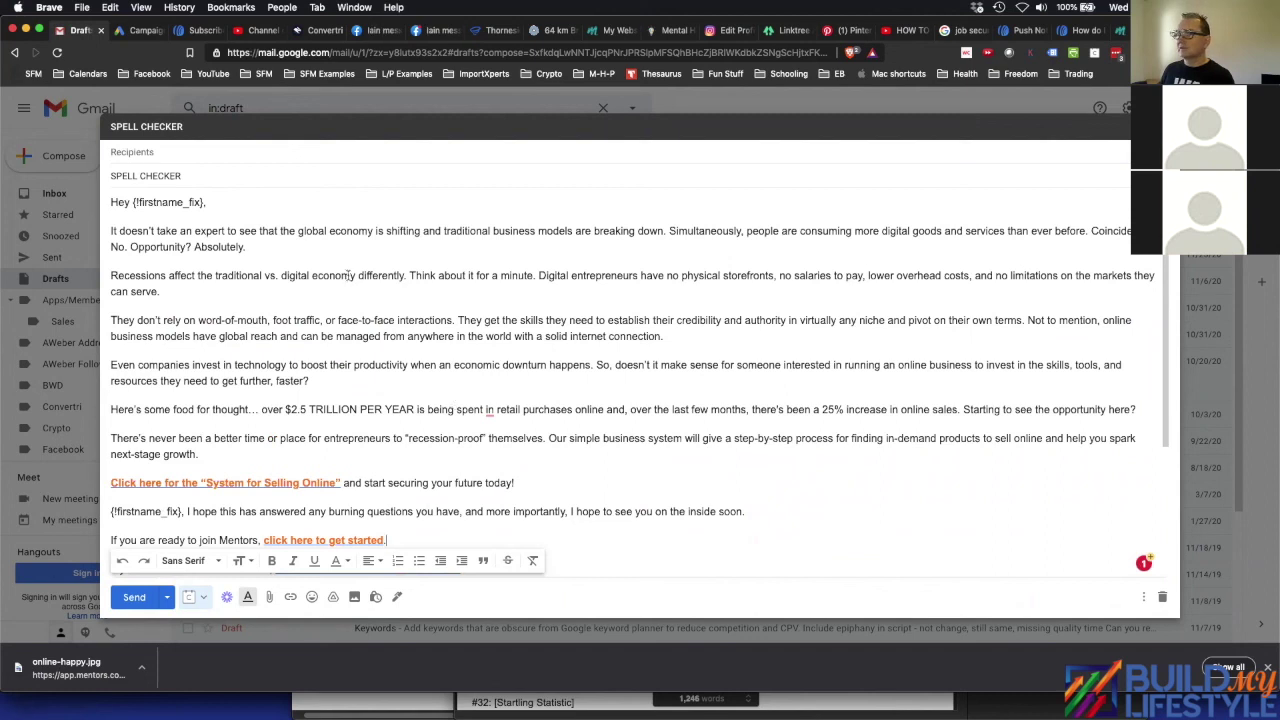
double_click(309, 231)
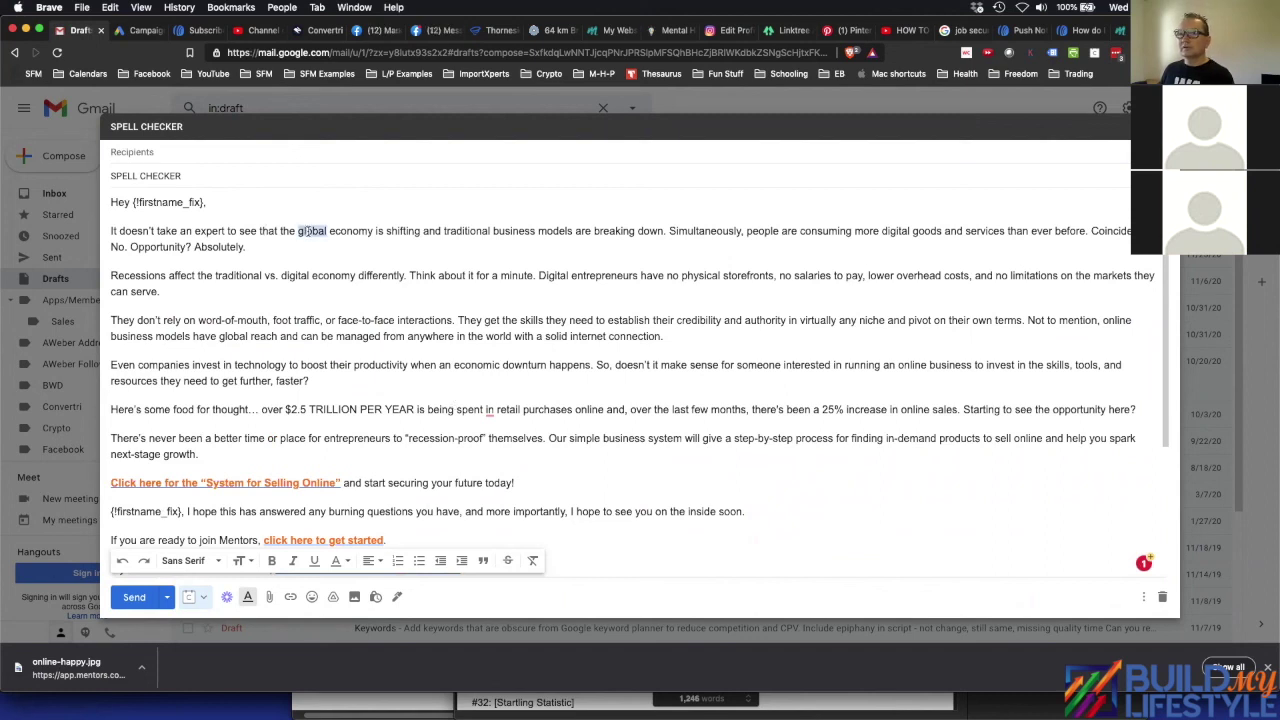
- Misspell "global" as "golbal" in the draft's first paragraph and correct it using the spell checker's suggestion
text(gol)
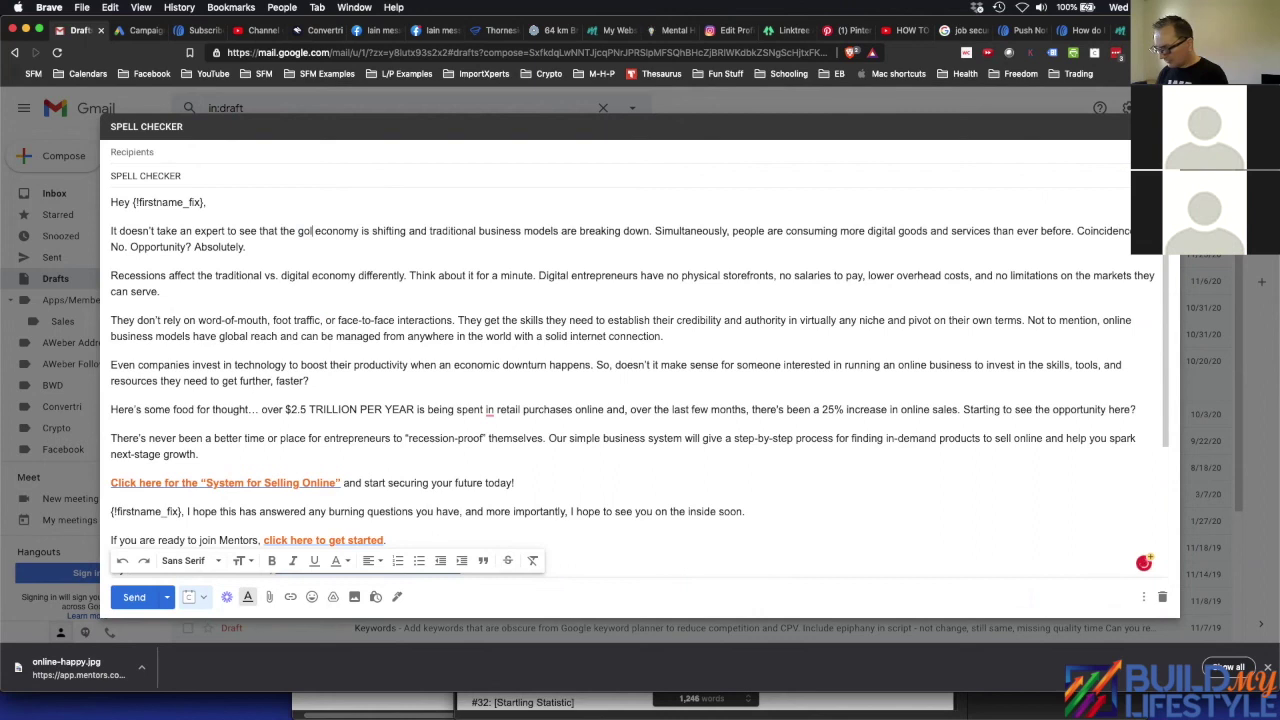
text(bal)
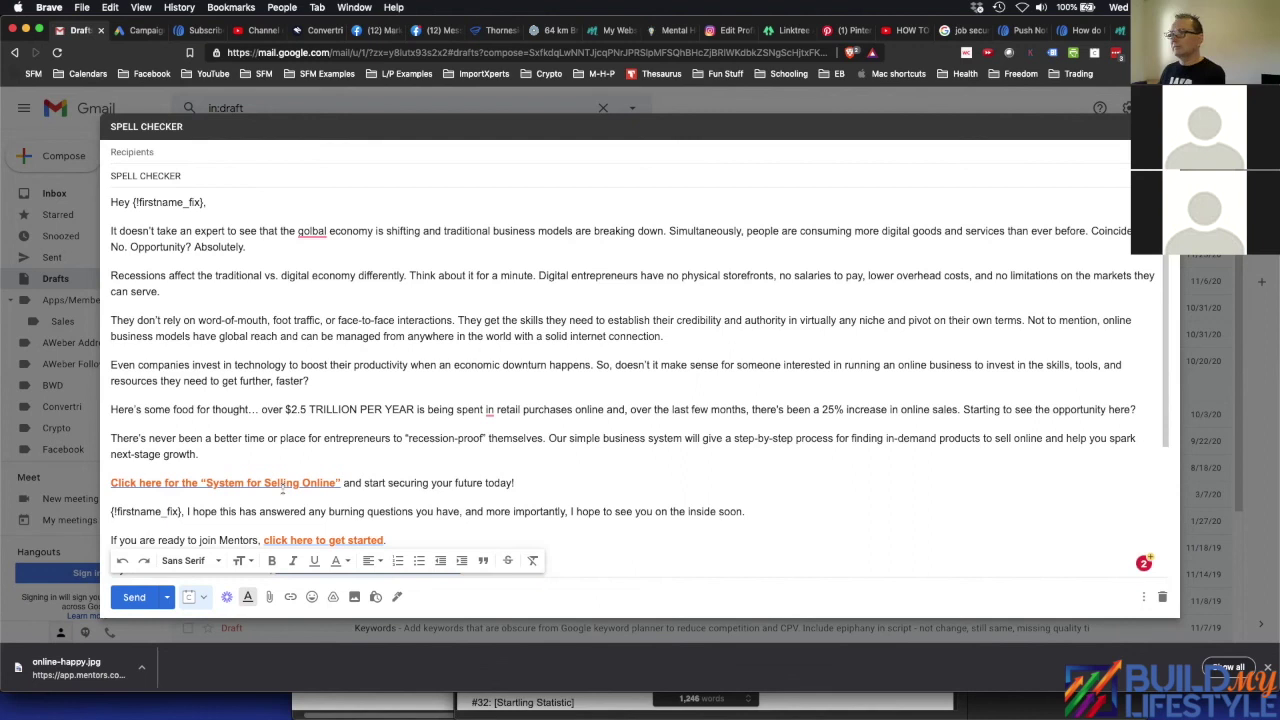
right_click(311, 231)
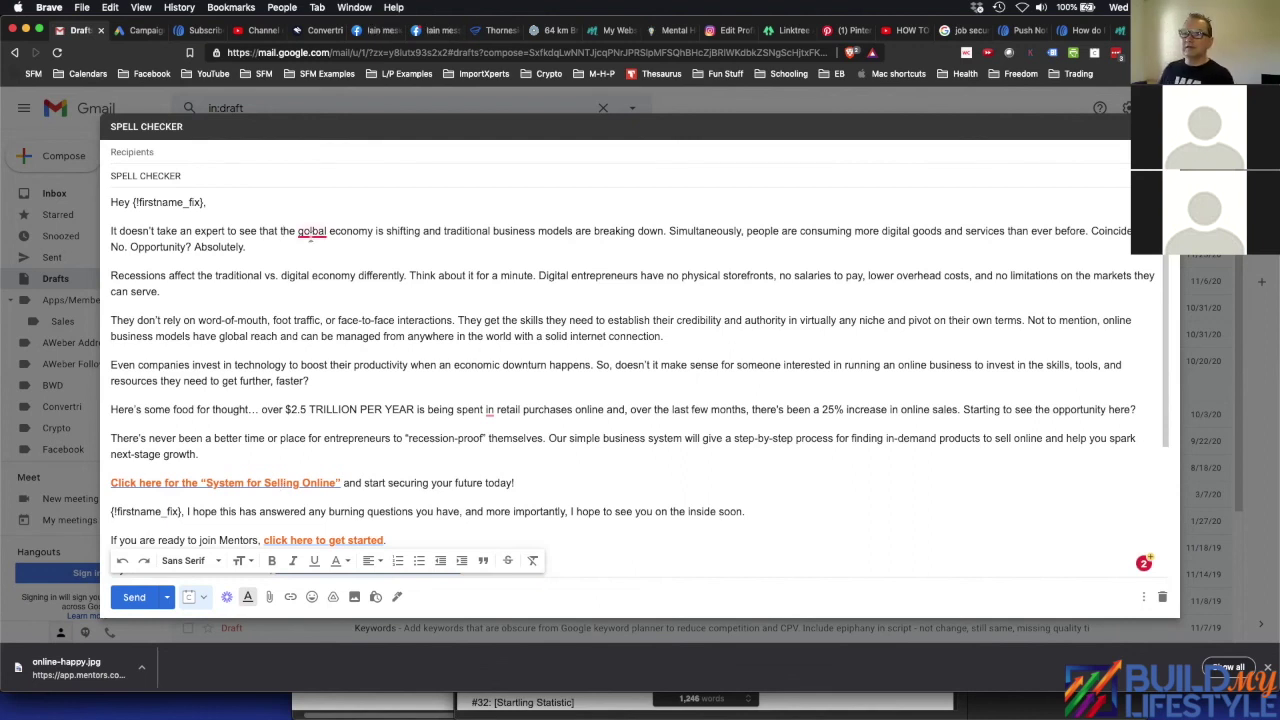
click(343, 258)
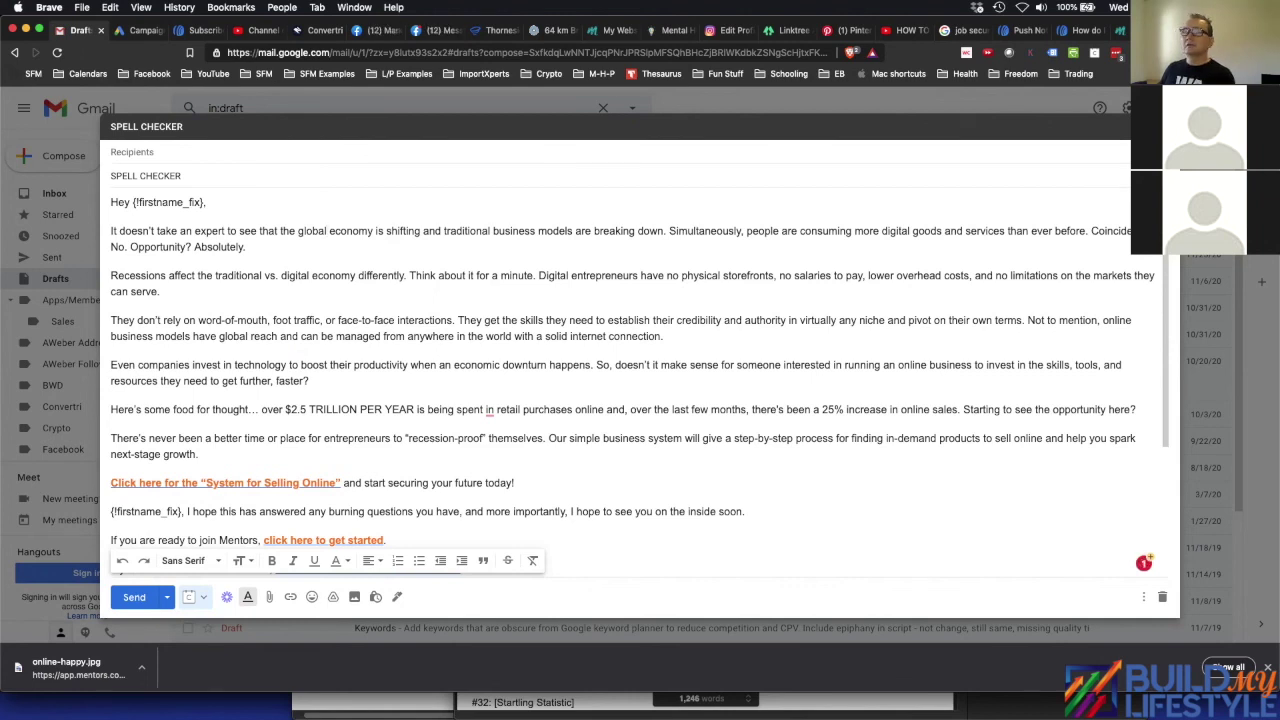
- Switch back to the WordPress draft, preview it in a new tab and review the page down to the comment section
click(862, 97)
drag(76, 31, 1279, 300)
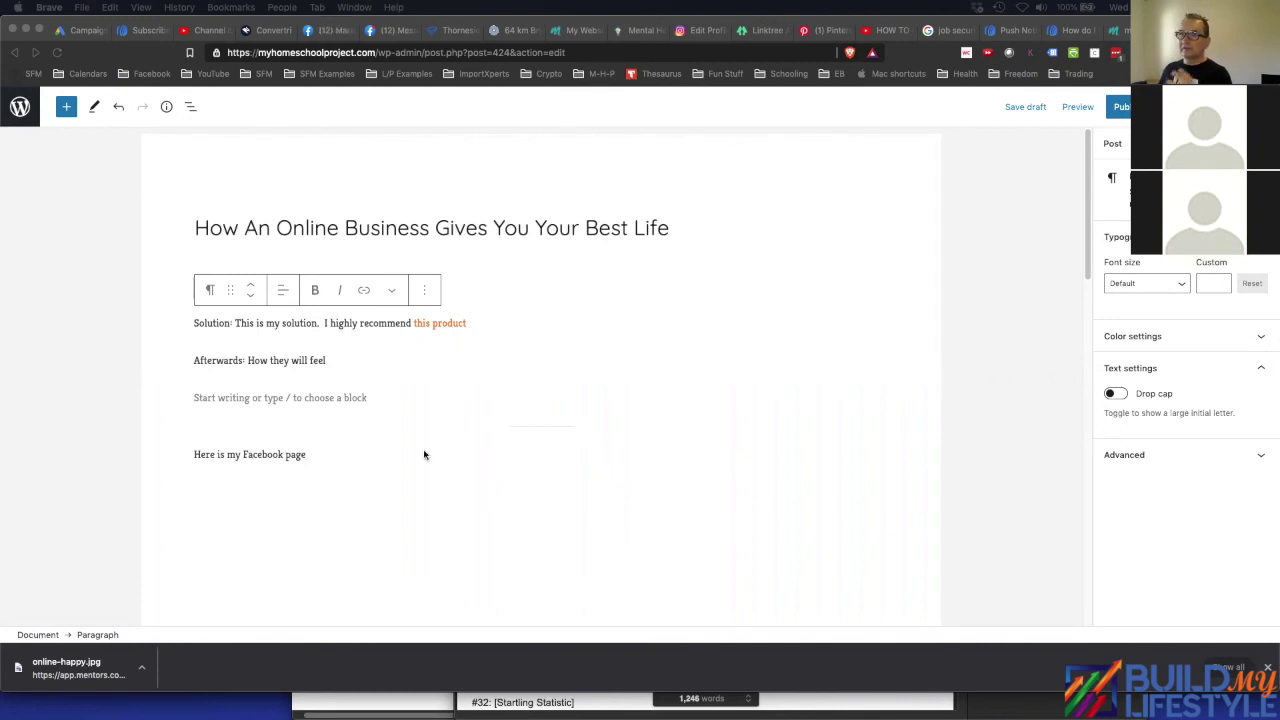
click(432, 323)
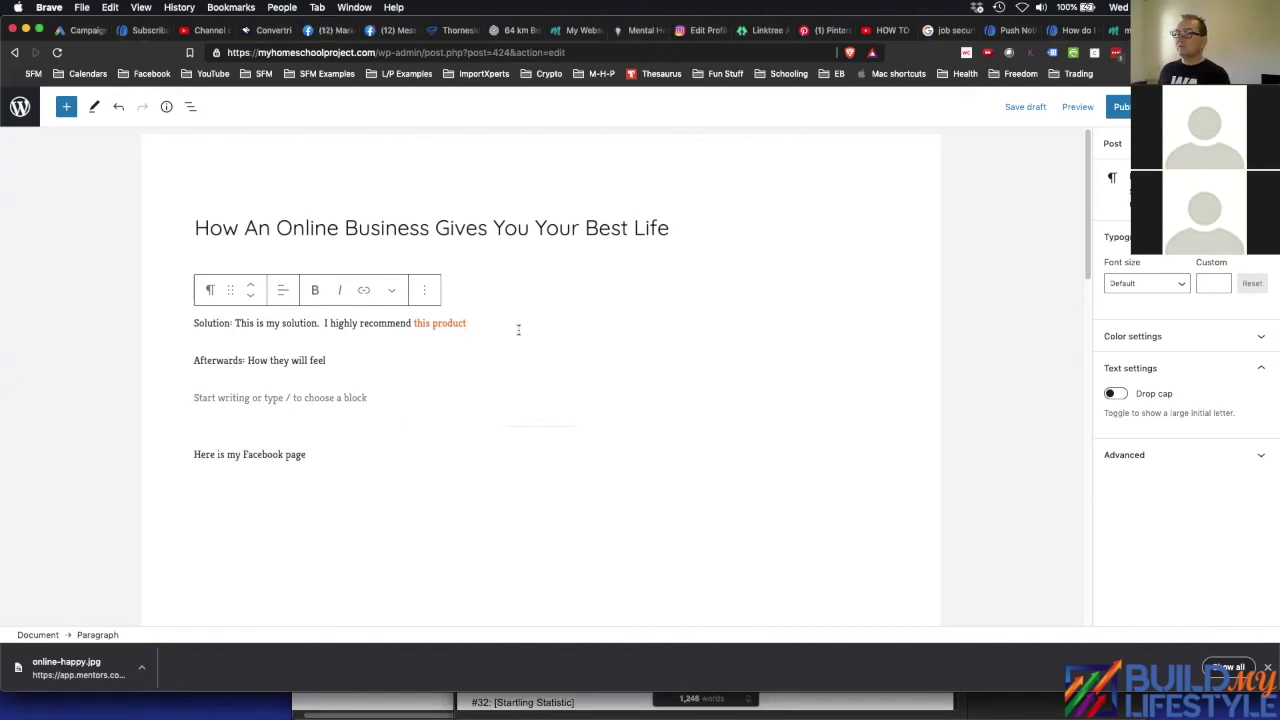
click(1077, 108)
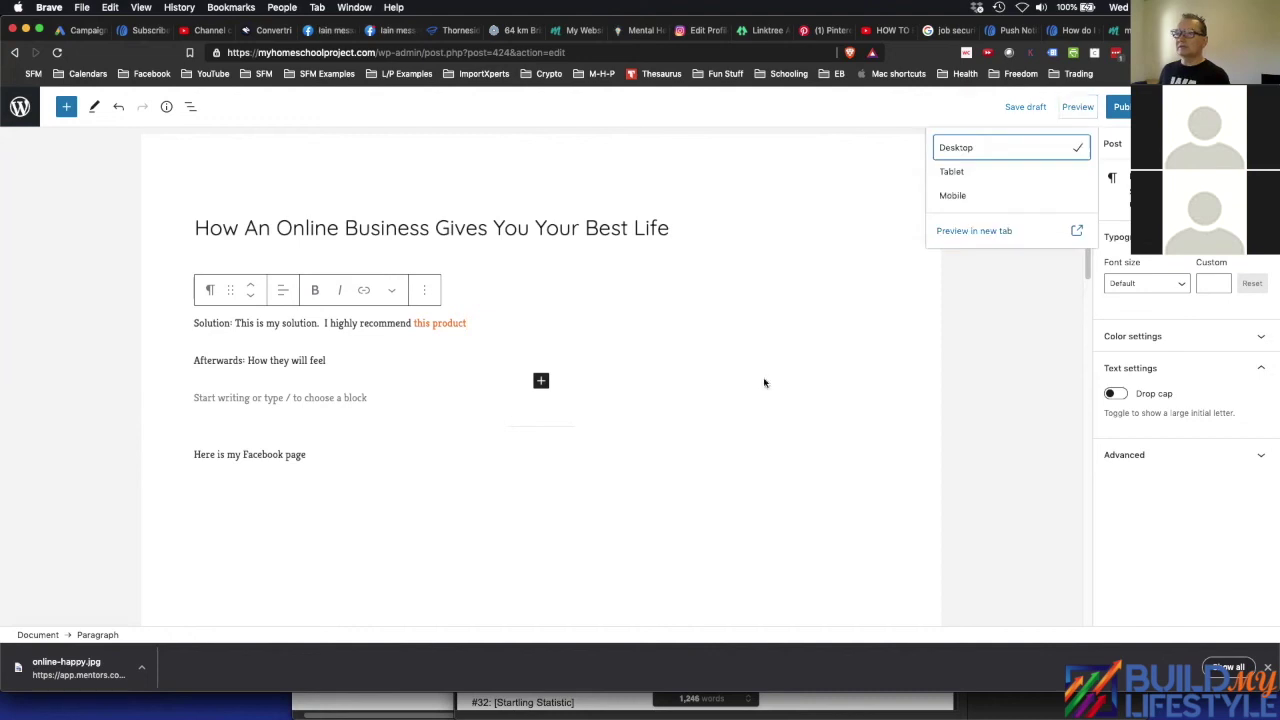
click(958, 237)
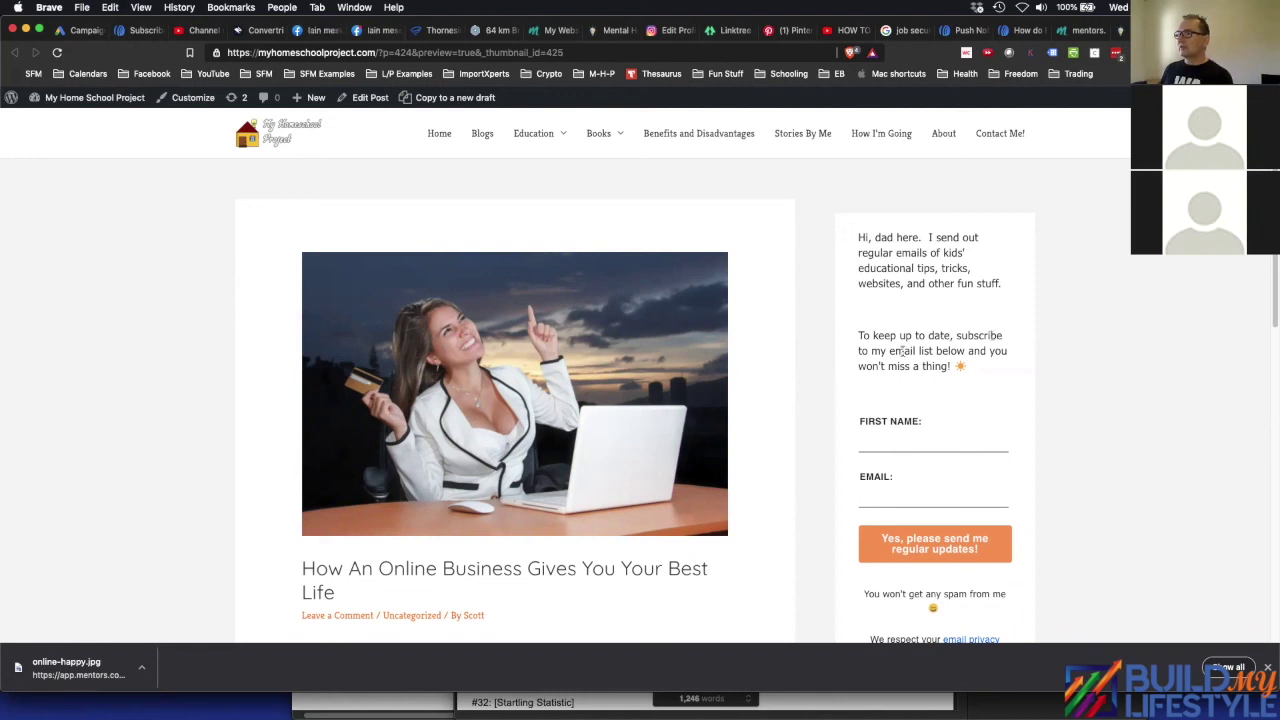
scroll(943, 456, down, 4)
scroll(800, 555, down, 1)
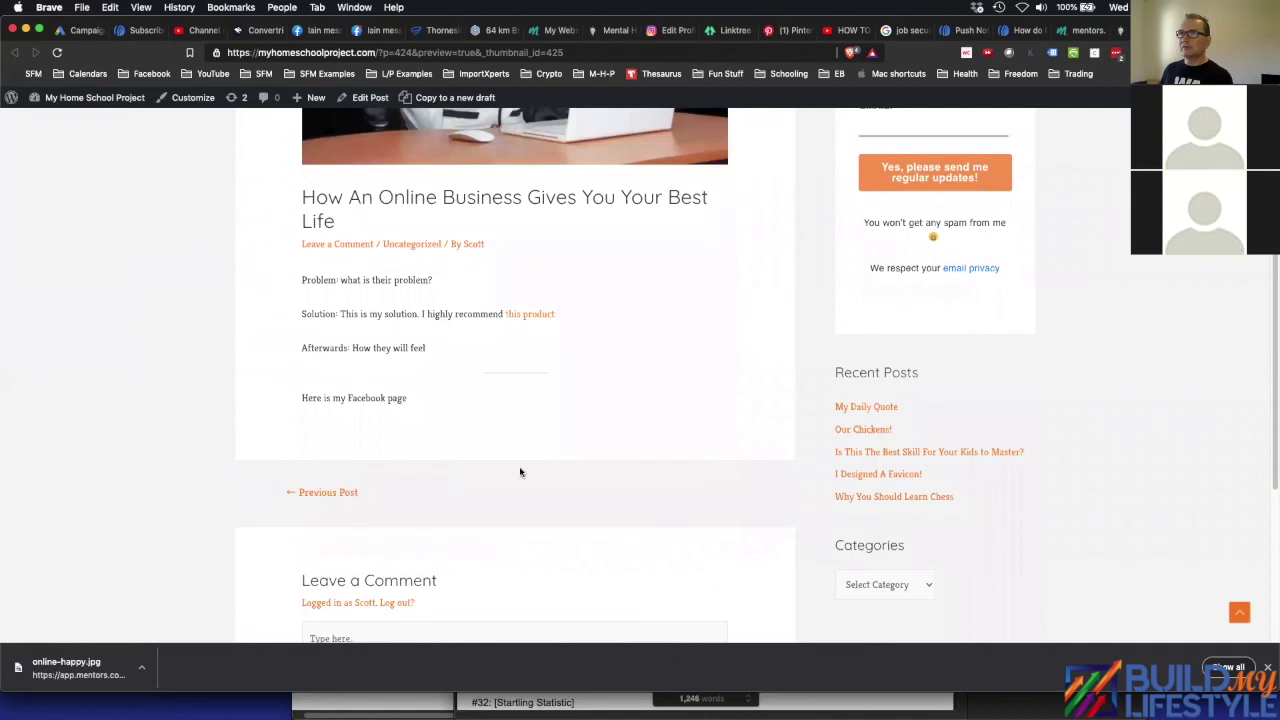
scroll(520, 471, up, 4)
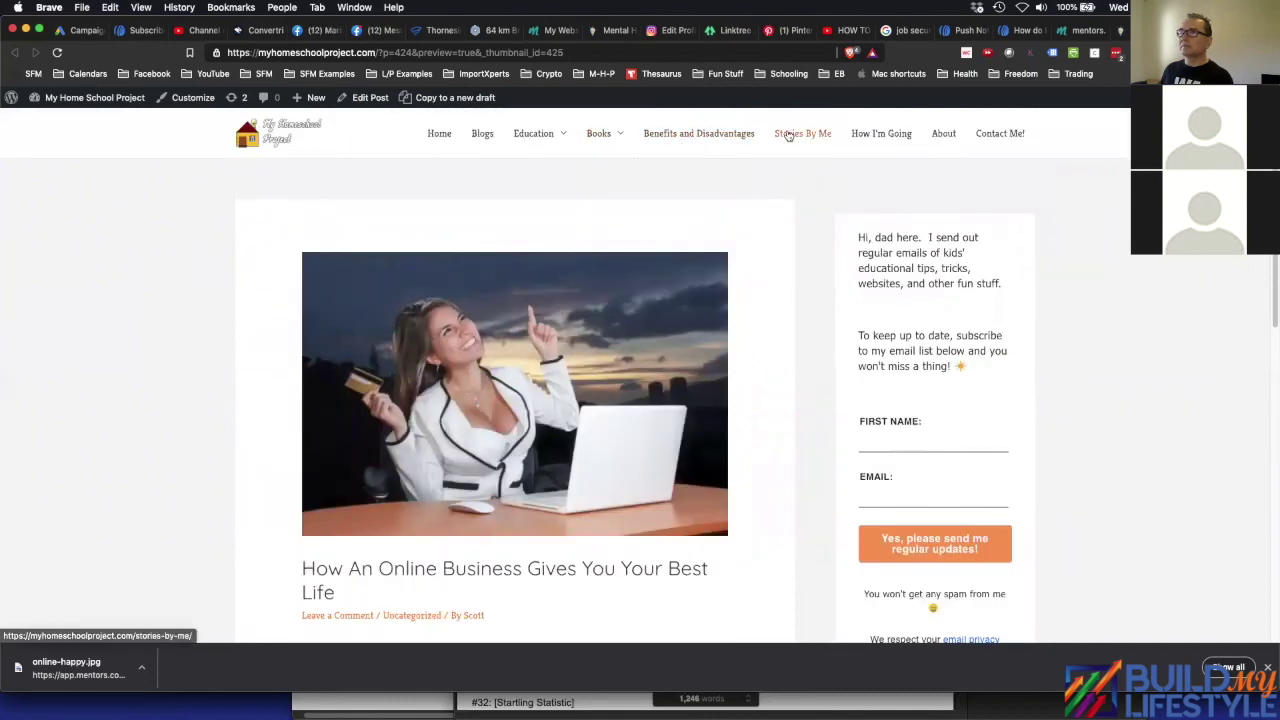
- Go to the site's Blogs page and open the post "Is This The Best Skill For Your Kids to Master?"
mouse_move(620, 148)
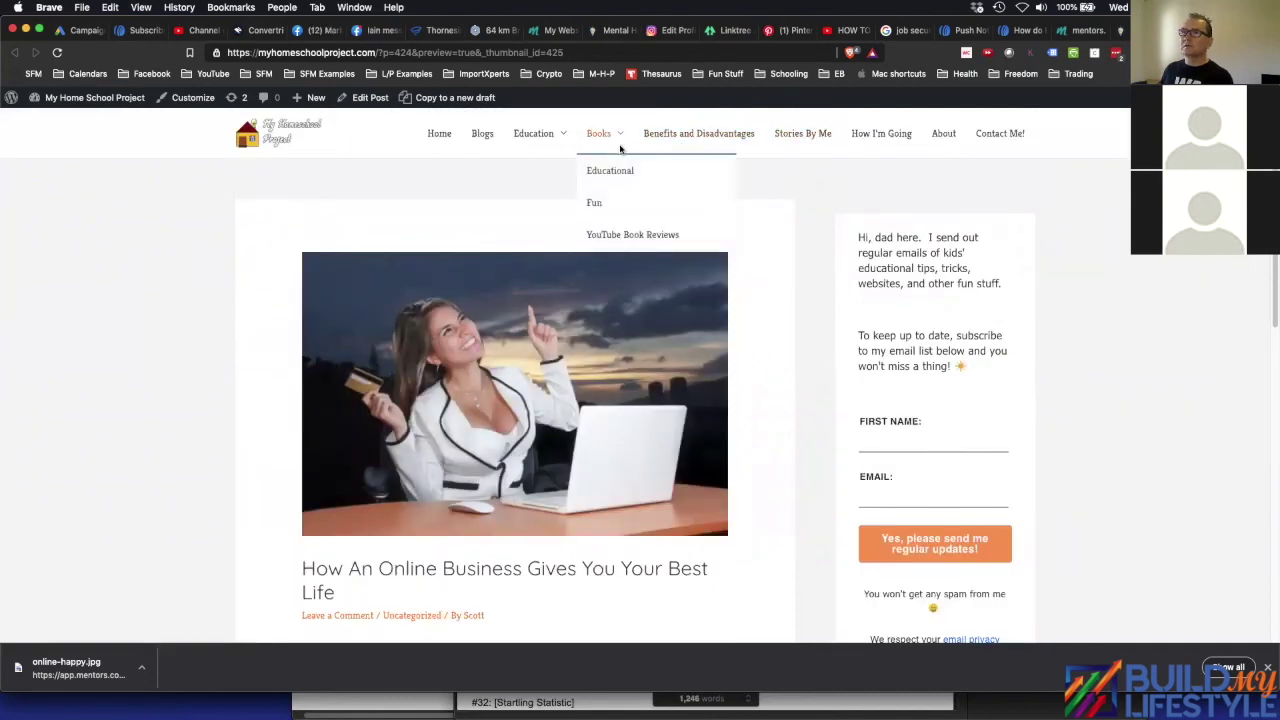
click(488, 137)
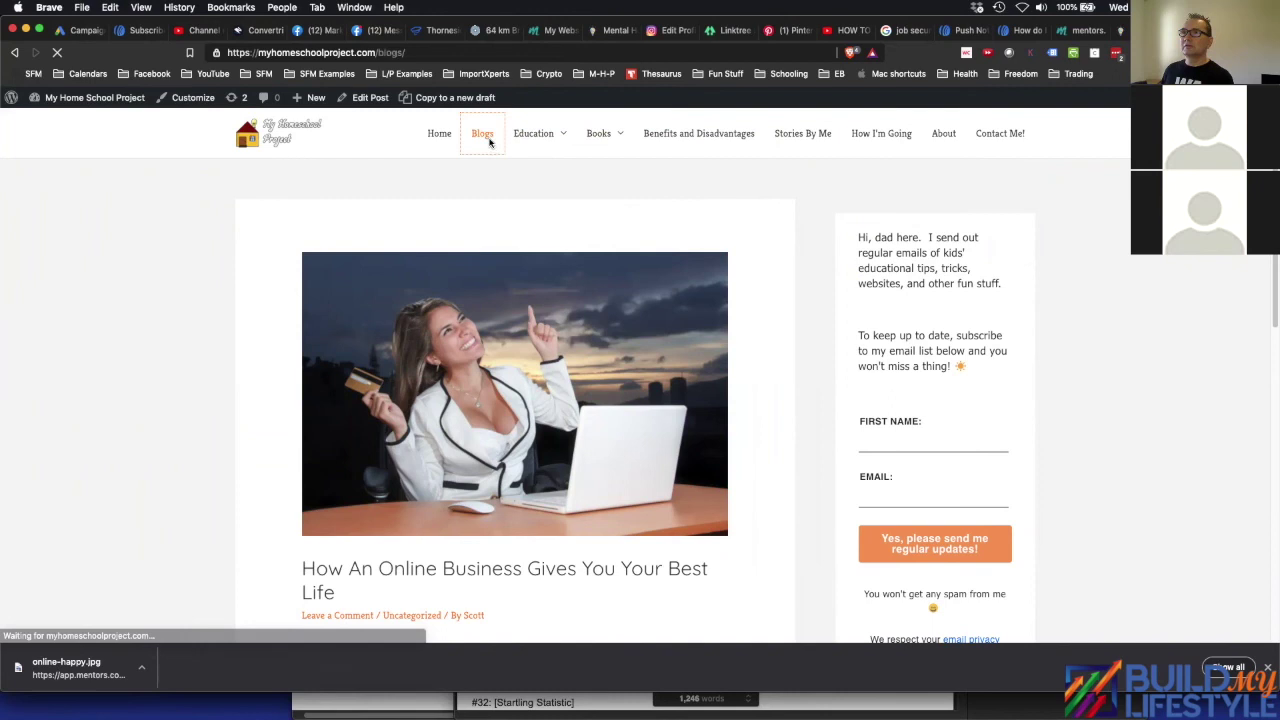
scroll(430, 410, down, 5)
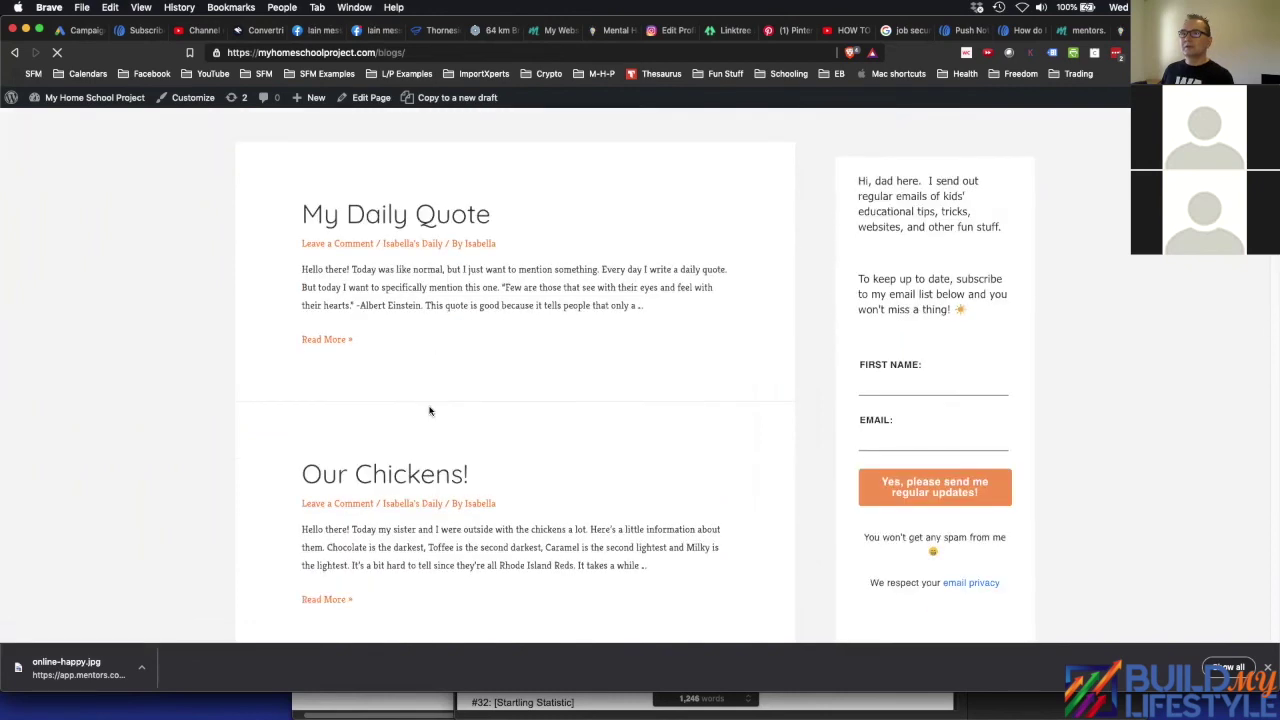
scroll(431, 412, down, 3)
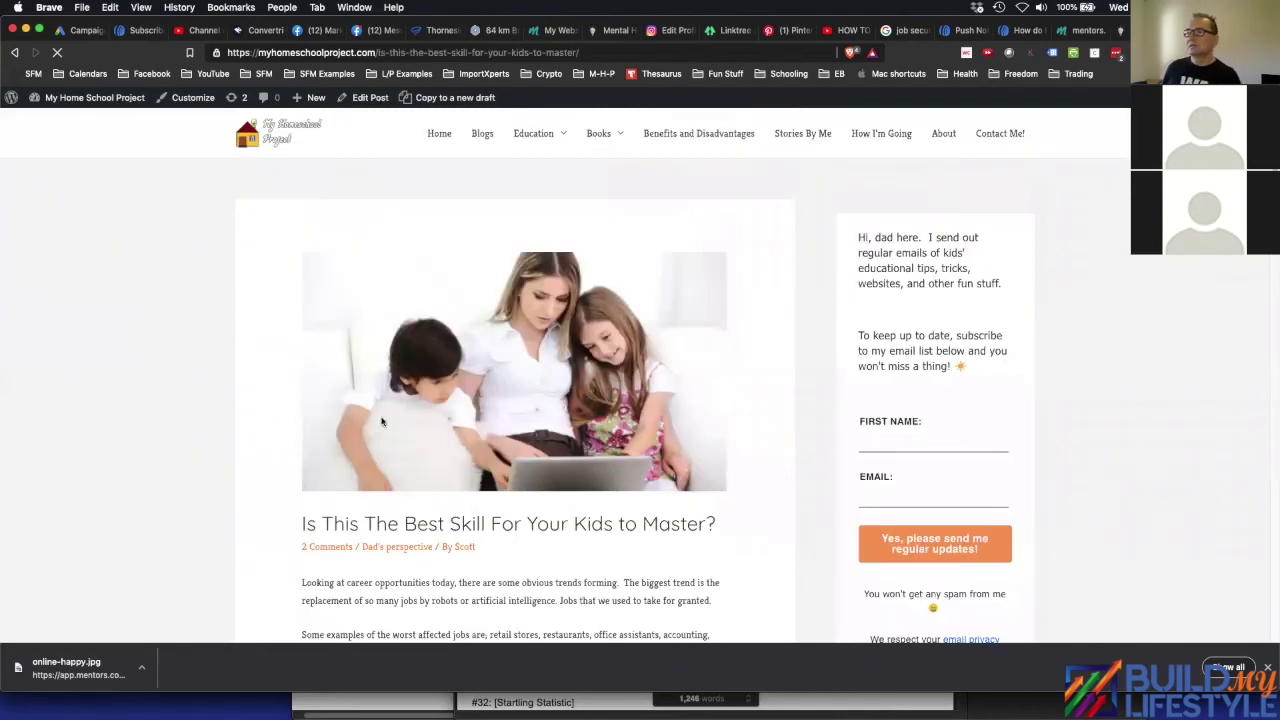
- Examine the published post's body text, inline links, closing sign-up lines and comments section, and return to its beginning
scroll(378, 422, down, 5)
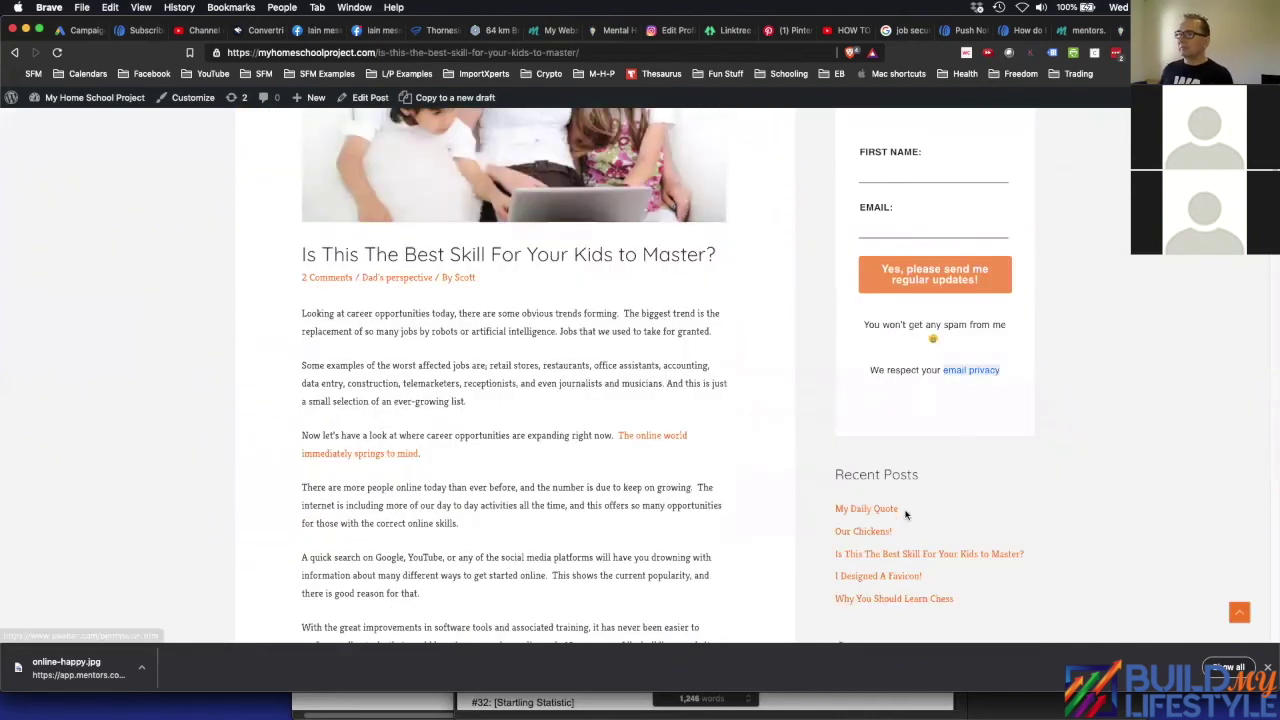
scroll(886, 518, down, 3)
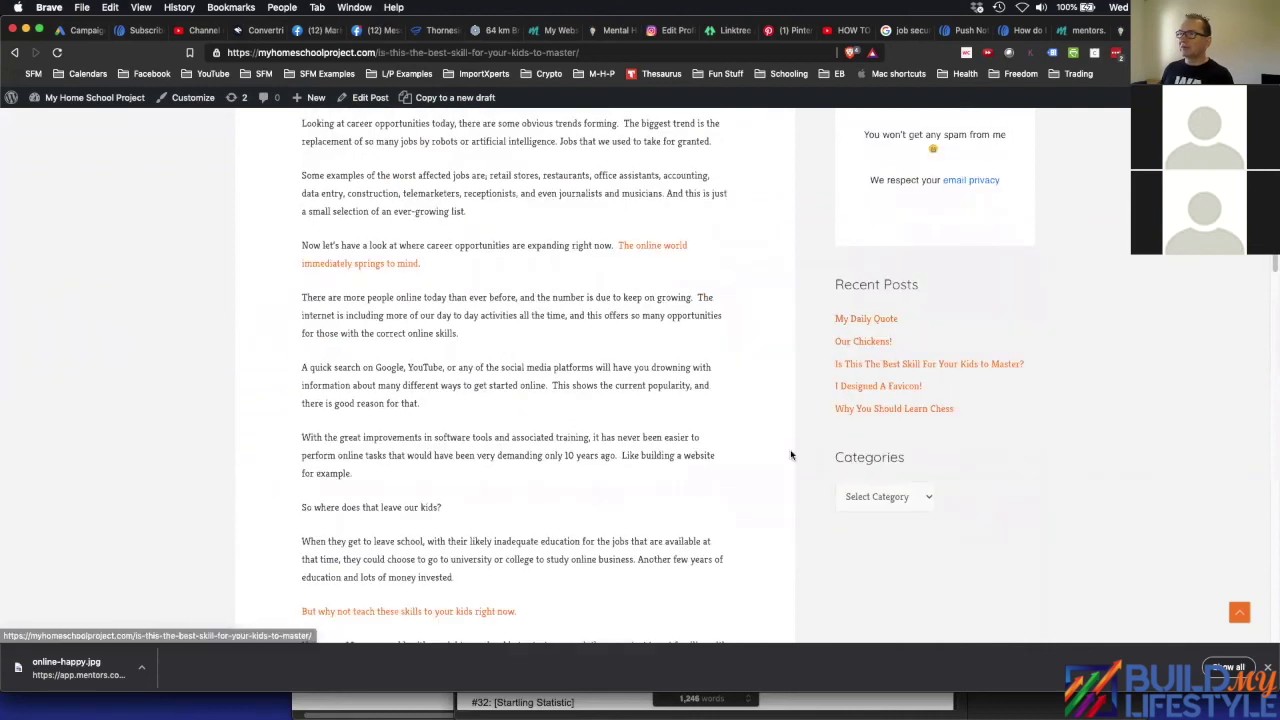
scroll(900, 480, down, 15)
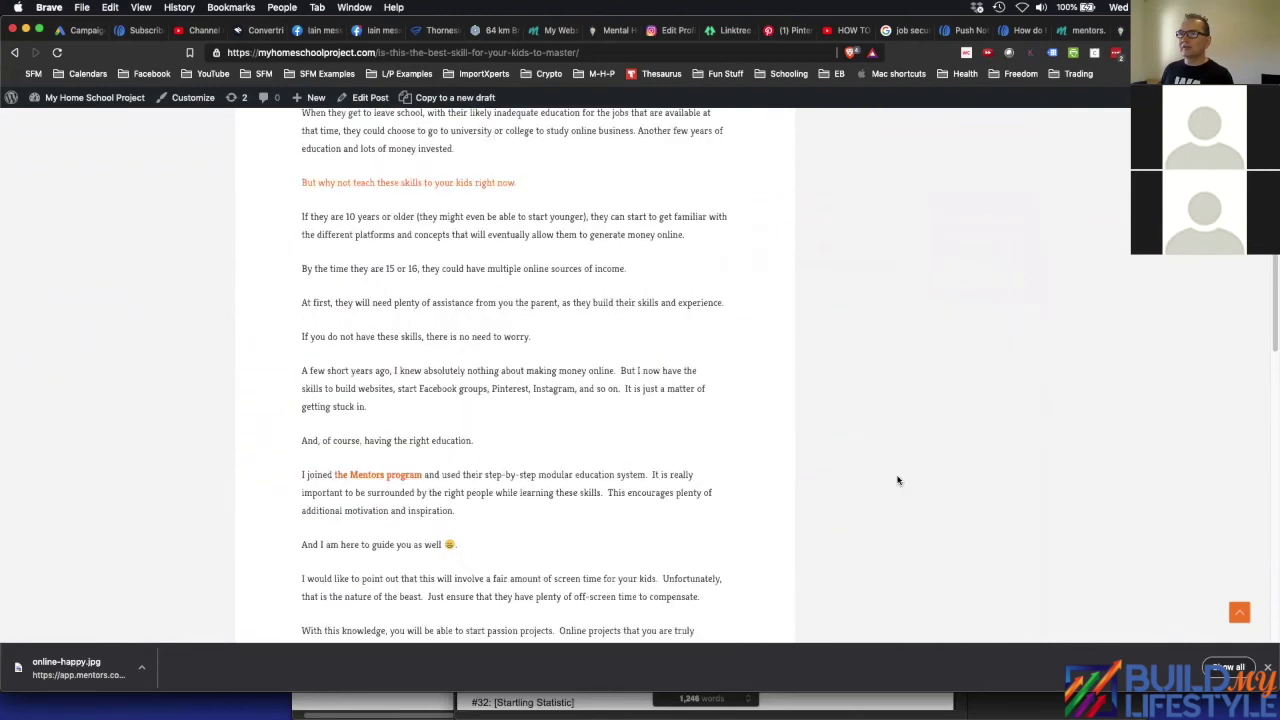
scroll(443, 526, down, 8)
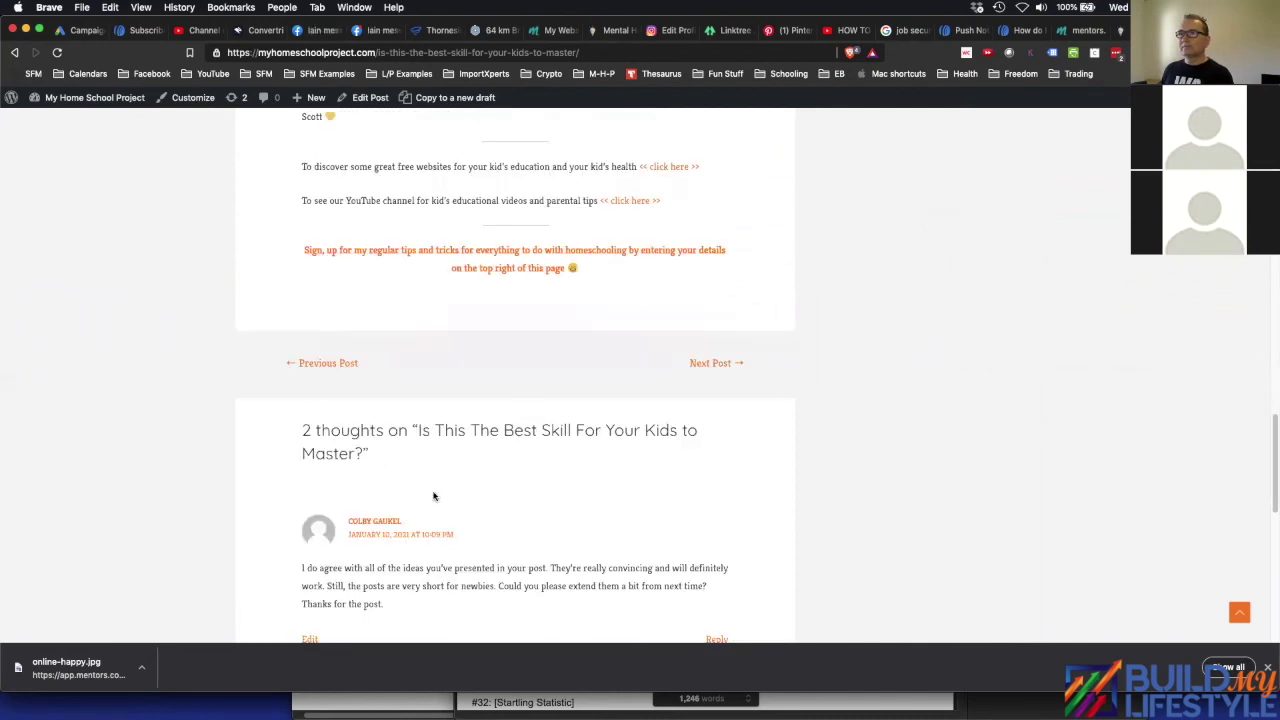
scroll(520, 515, down, 6)
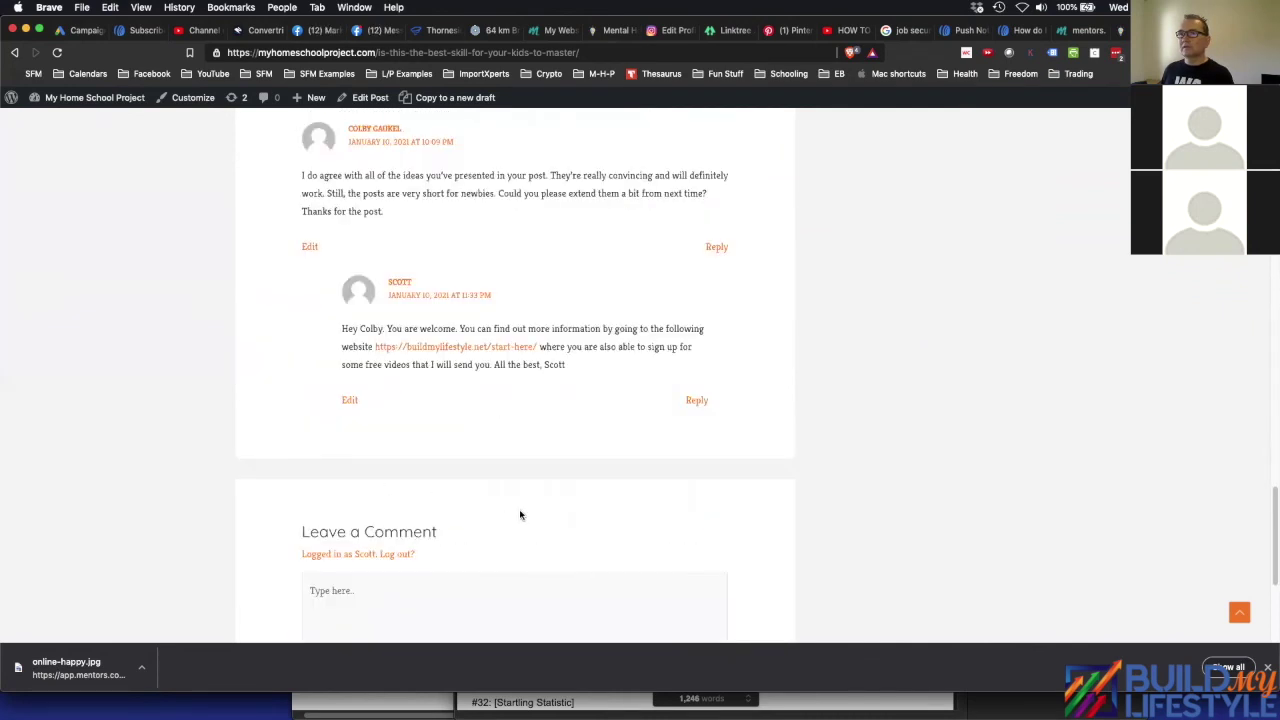
scroll(520, 515, down, 5)
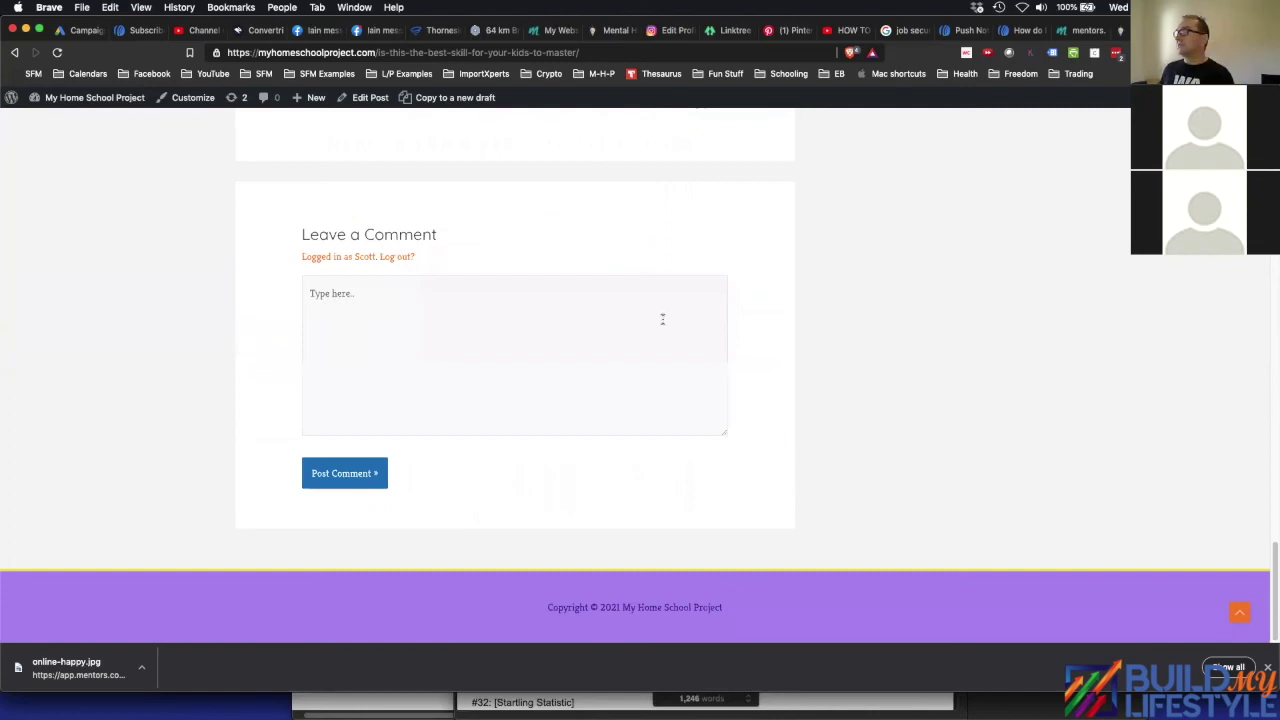
scroll(663, 320, up, 15)
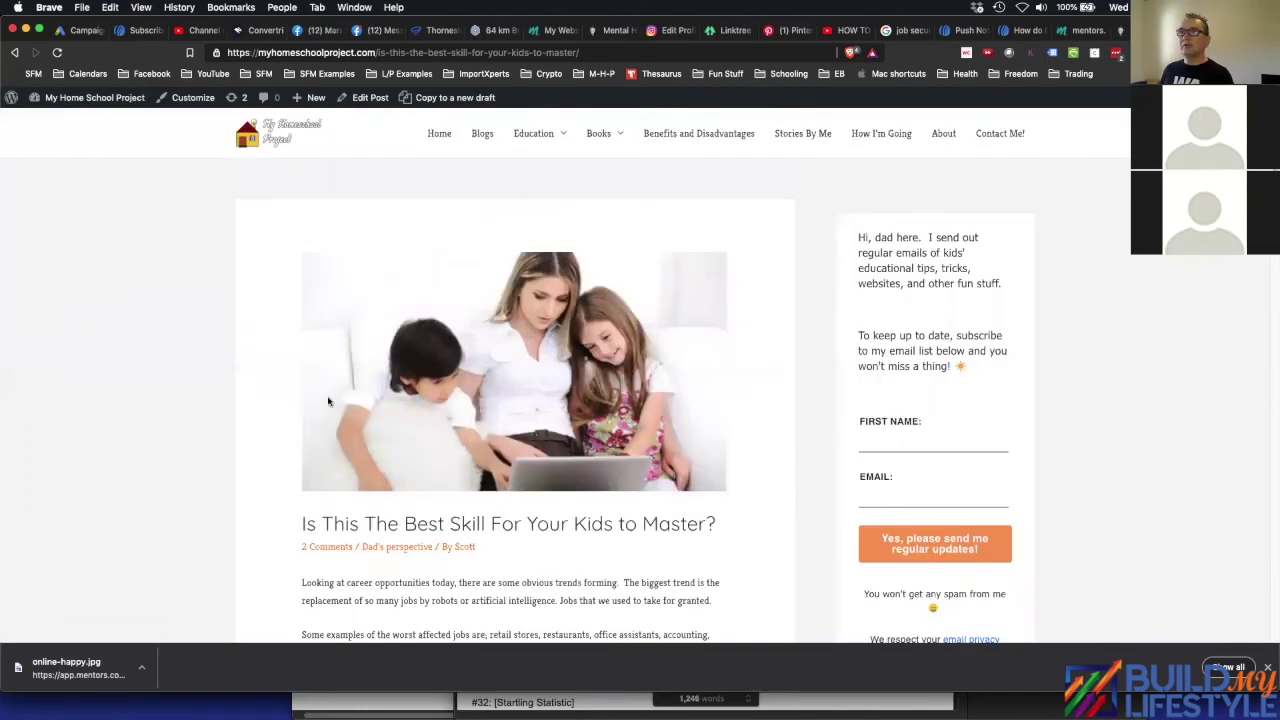